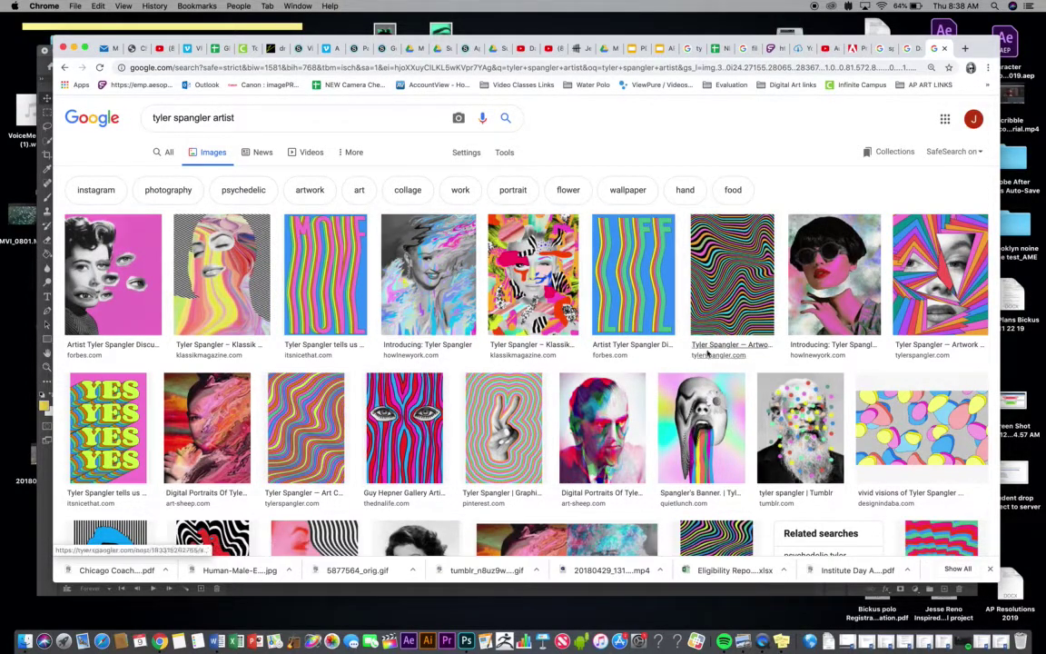
# Step: Look over the Tyler Spangler artworks in the image results for style reference
pyautogui.scroll(-2, 633, 312)
pyautogui.scroll(-1, 633, 323)
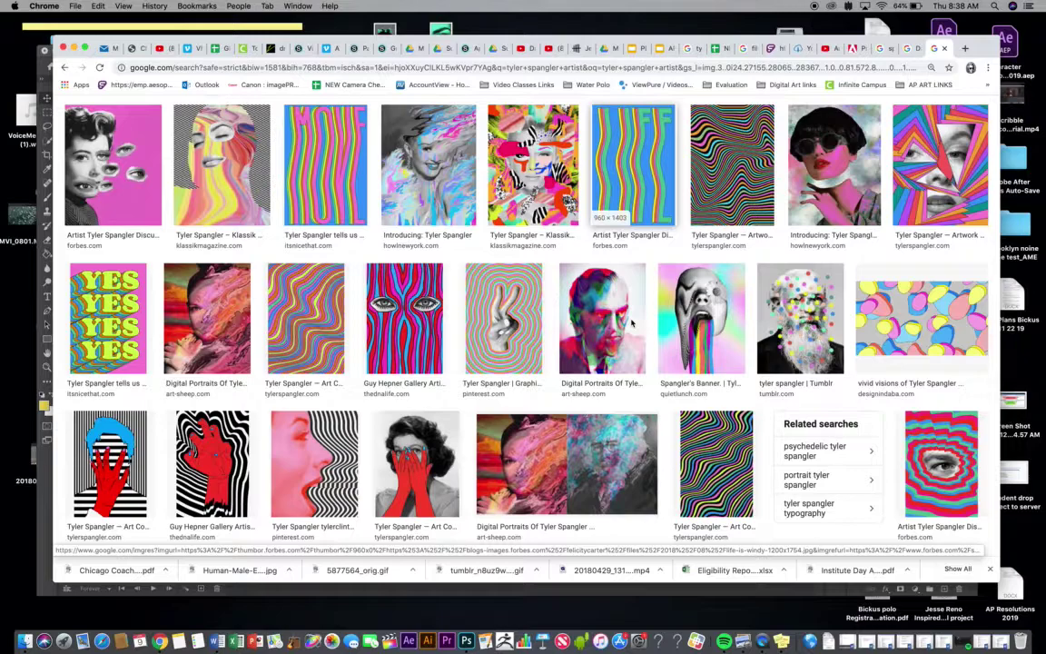
pyautogui.scroll(2, 633, 322)
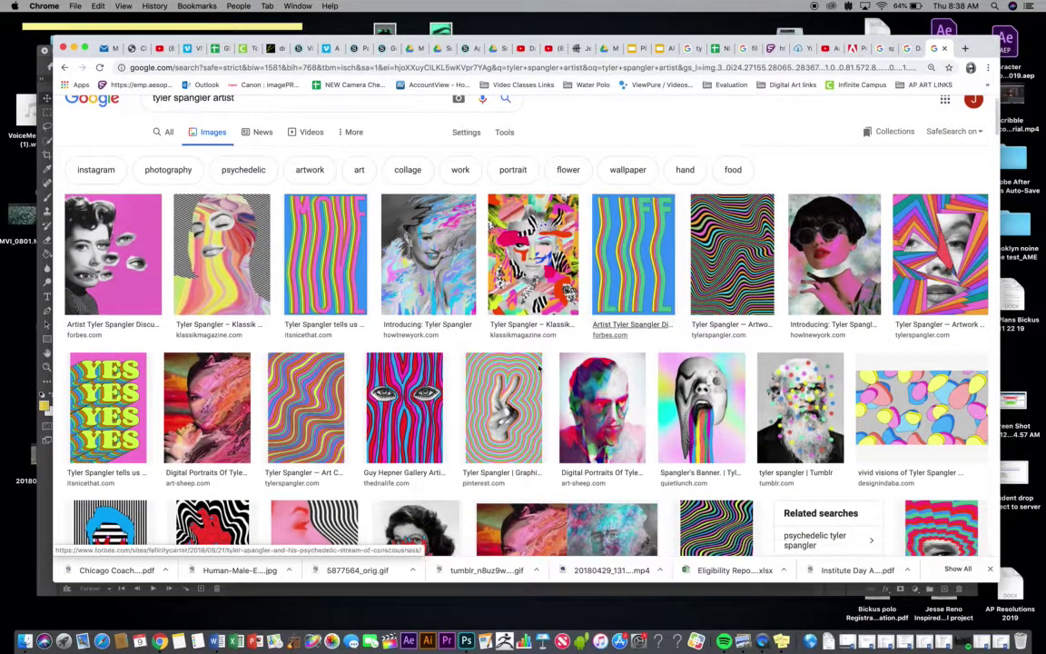
# Step: Switch to Photoshop and create a new document from the HDTV 1080p film and video preset, with the width unit set to inches
pyautogui.click(466, 642)
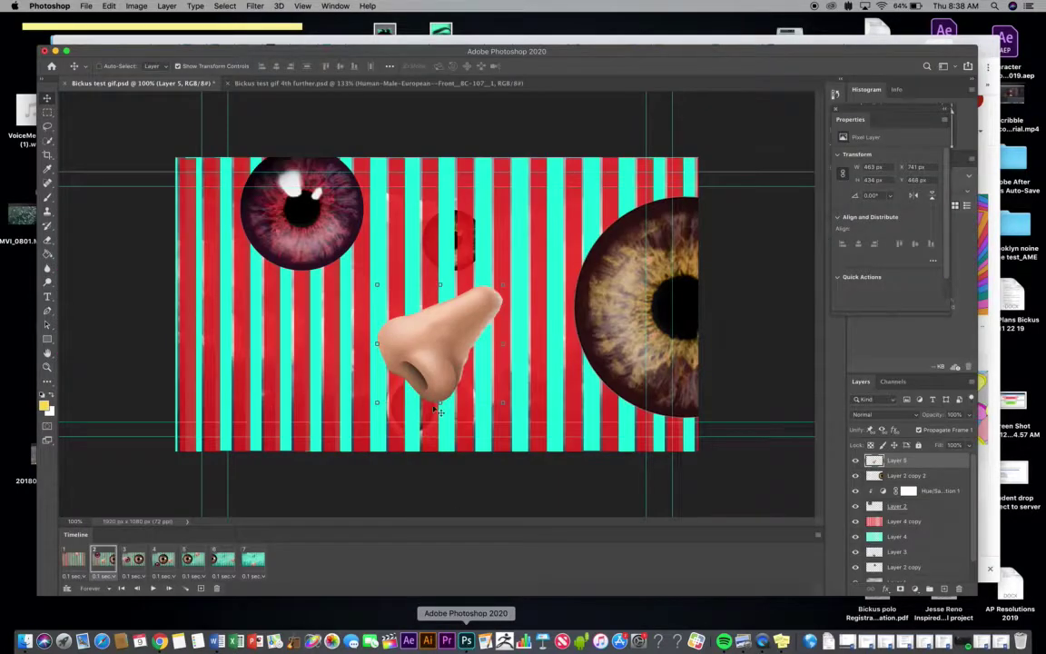
pyautogui.click(84, 6)
pyautogui.click(84, 18)
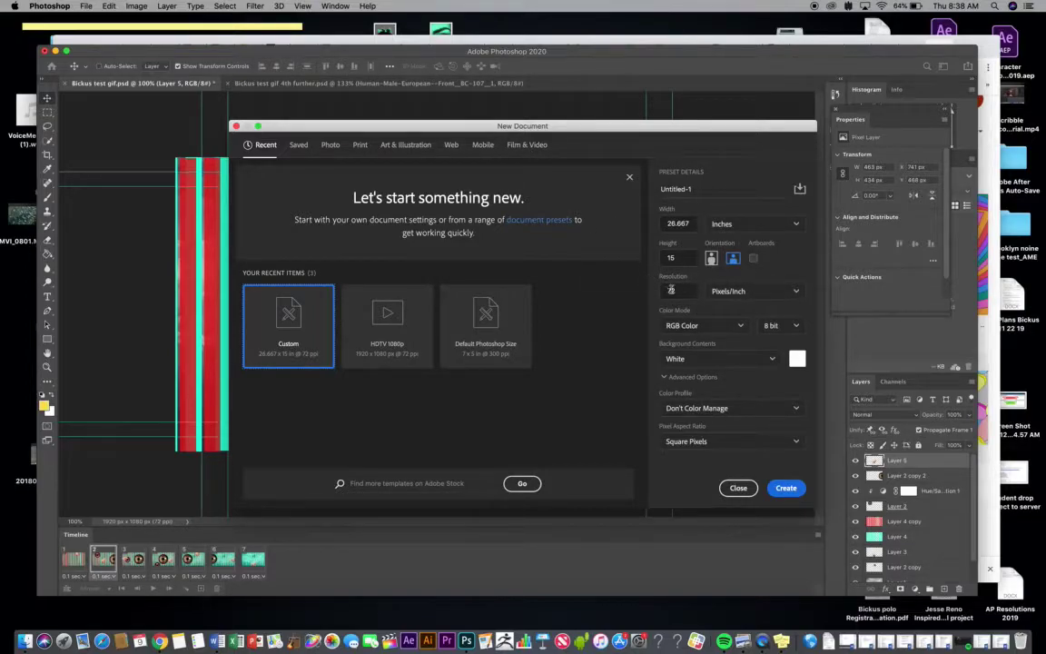
pyautogui.click(527, 145)
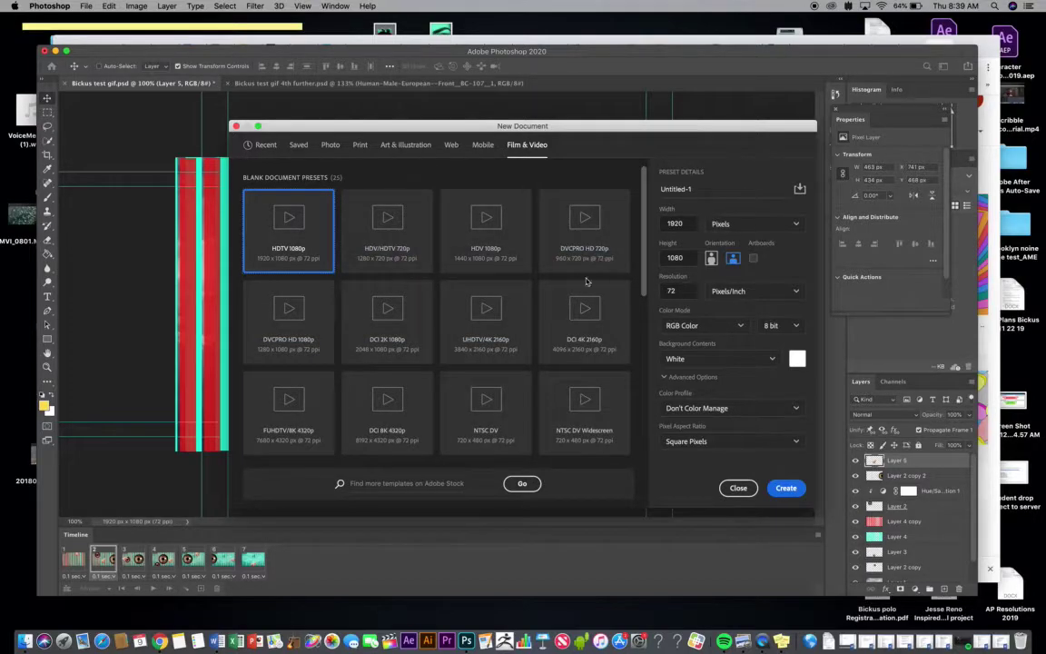
pyautogui.click(732, 224)
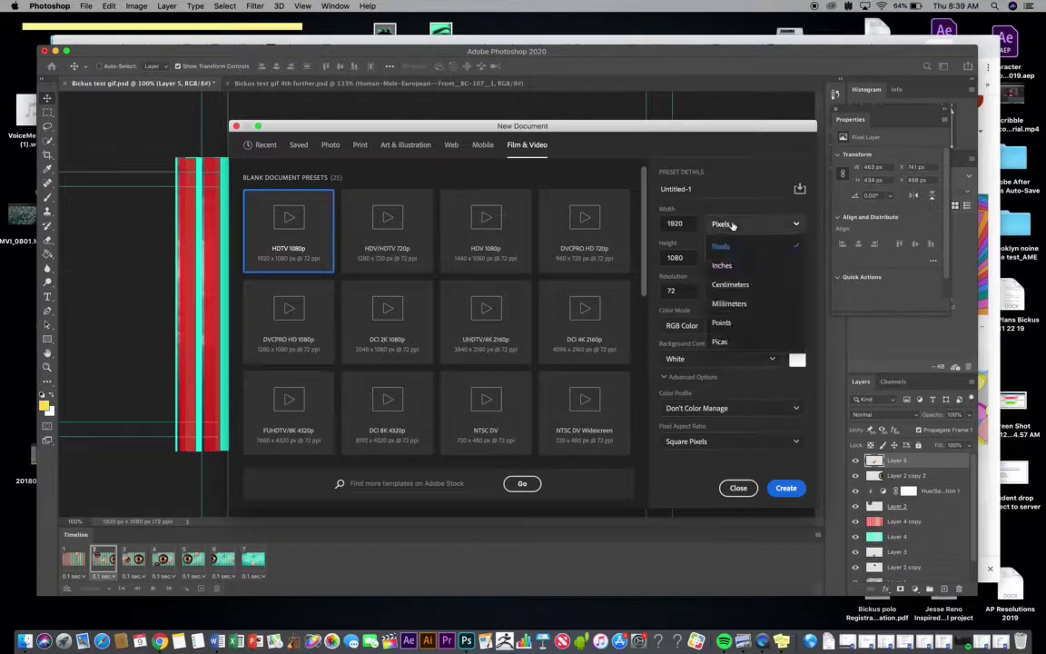
pyautogui.click(732, 267)
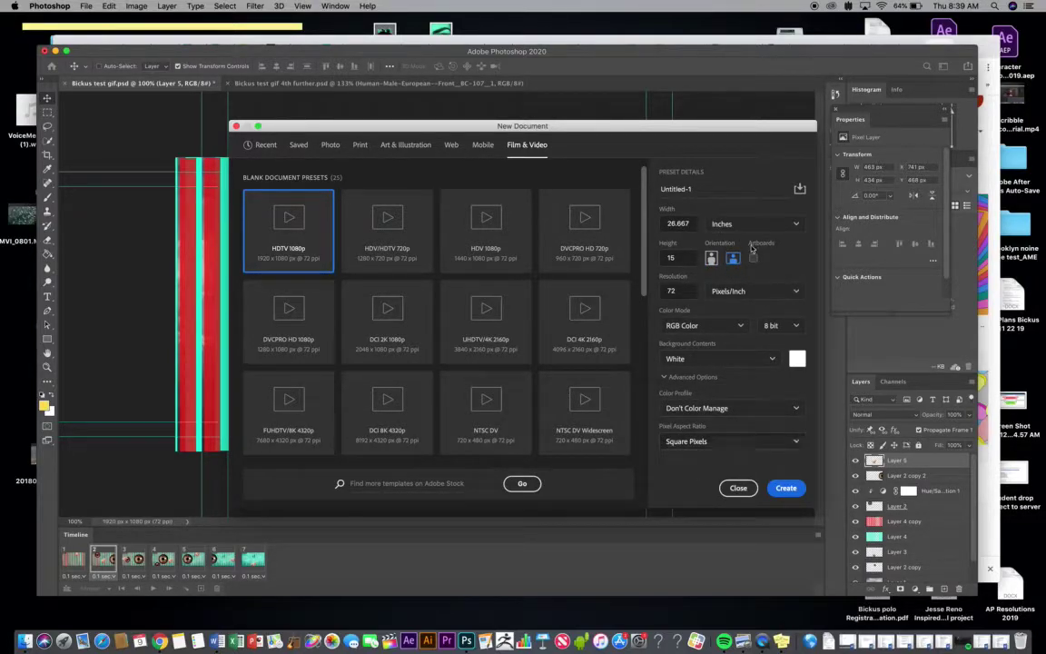
pyautogui.click(786, 489)
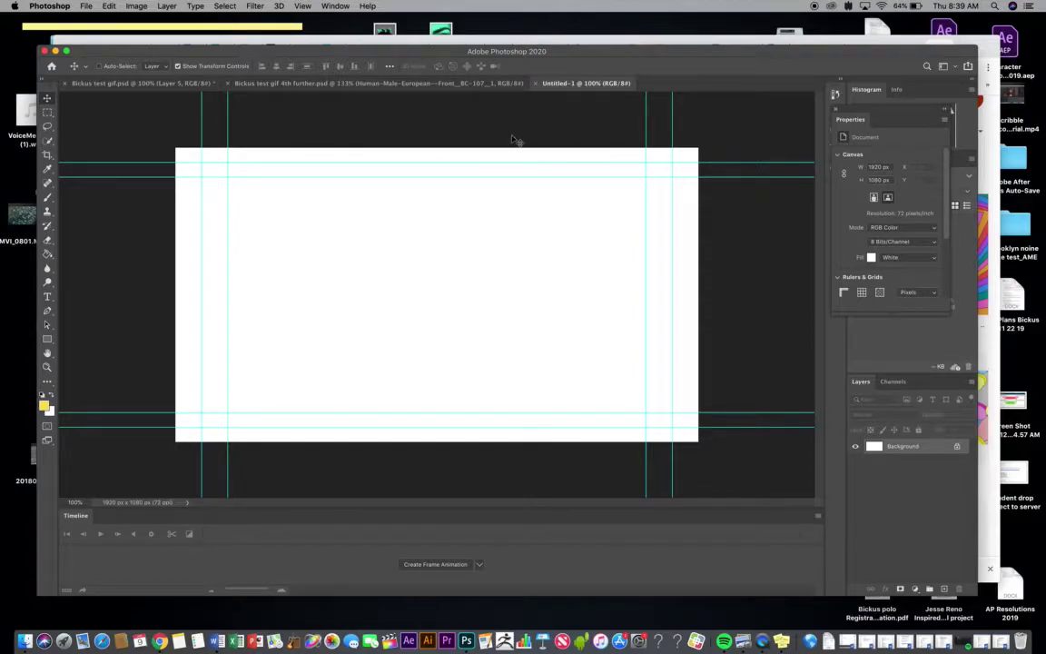
# Step: Turn off Extras so the preset guides on the blank canvas are hidden
pyautogui.click(294, 6)
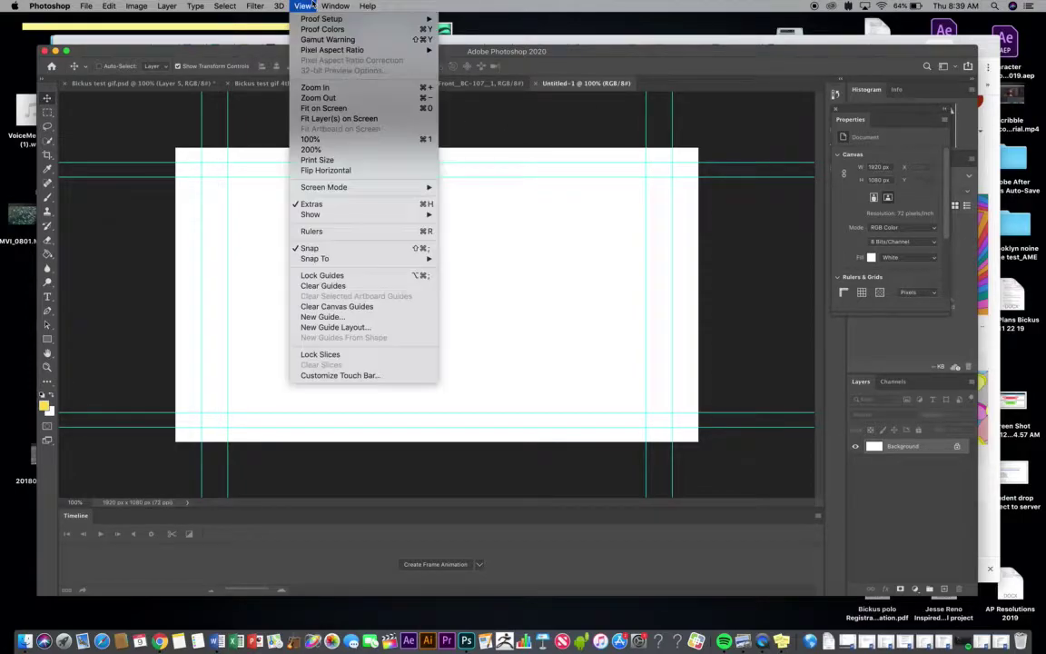
pyautogui.click(352, 205)
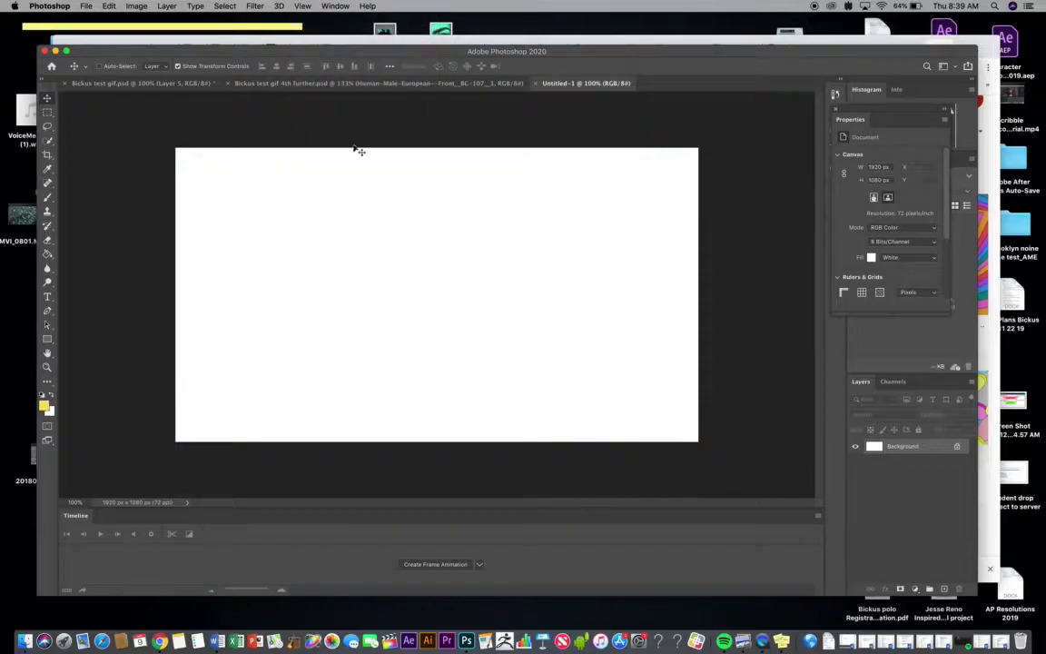
pyautogui.click(302, 5)
pyautogui.click(333, 207)
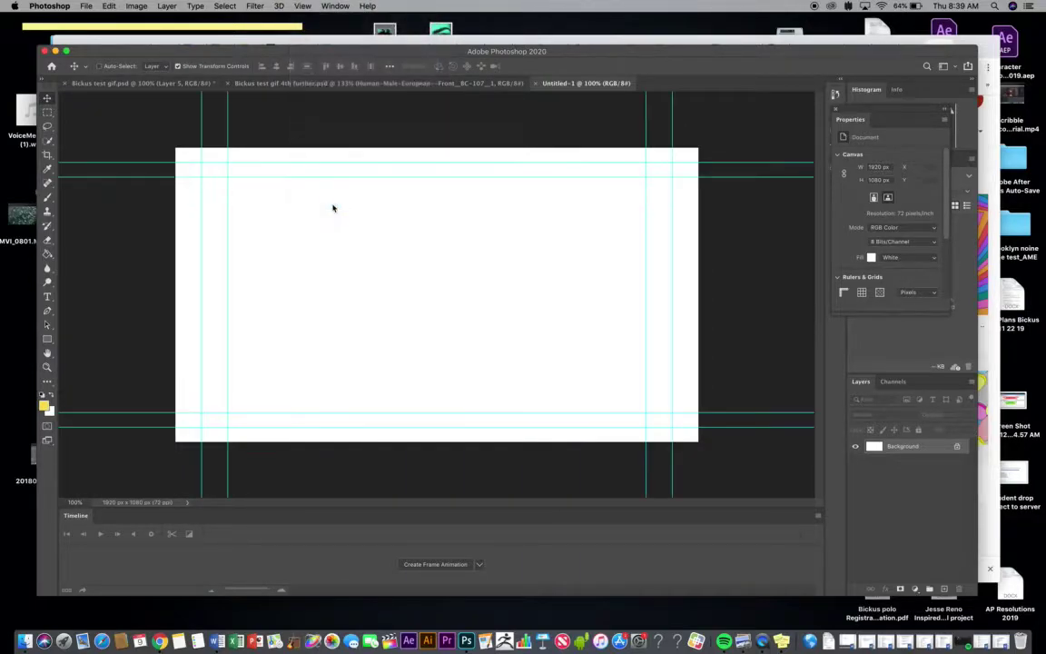
pyautogui.click(300, 5)
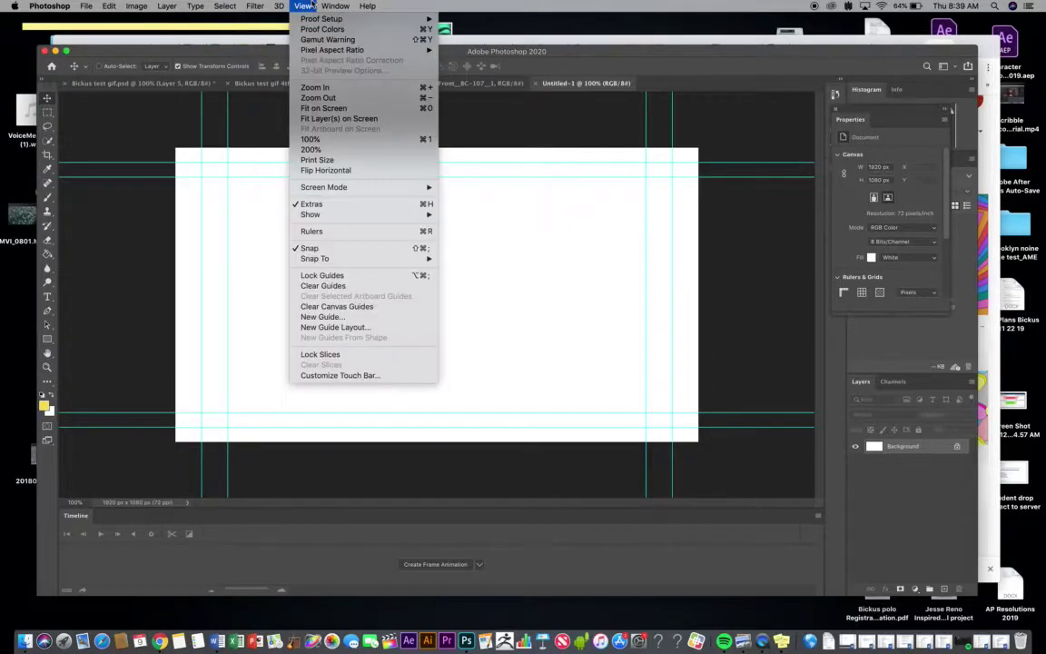
pyautogui.click(351, 204)
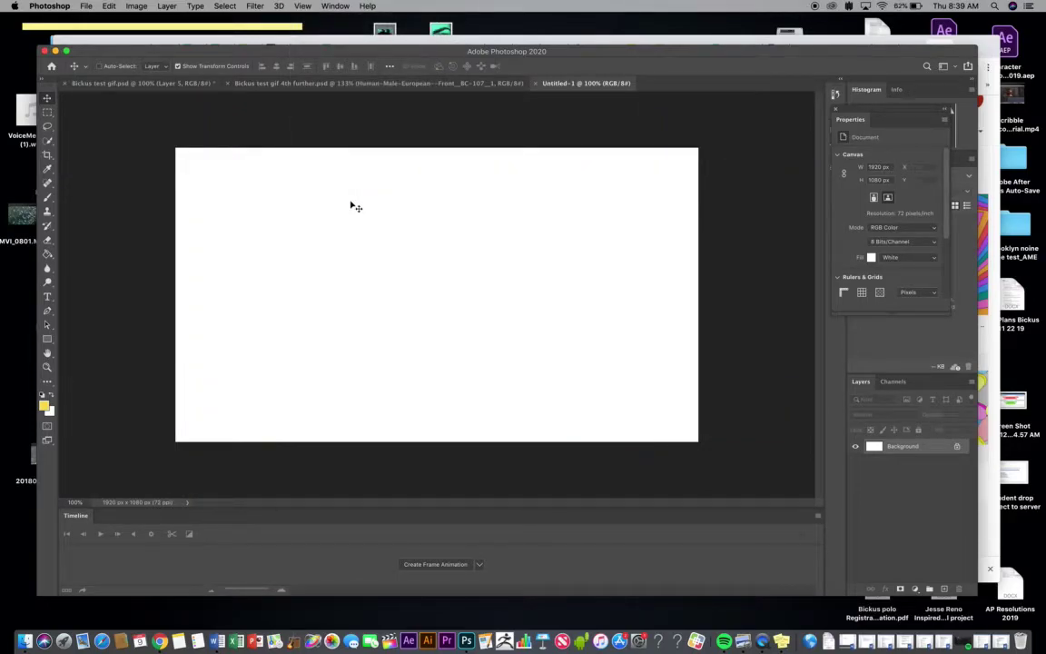
# Step: Switch to Chrome and search Google Images for clouds
pyautogui.click(160, 641)
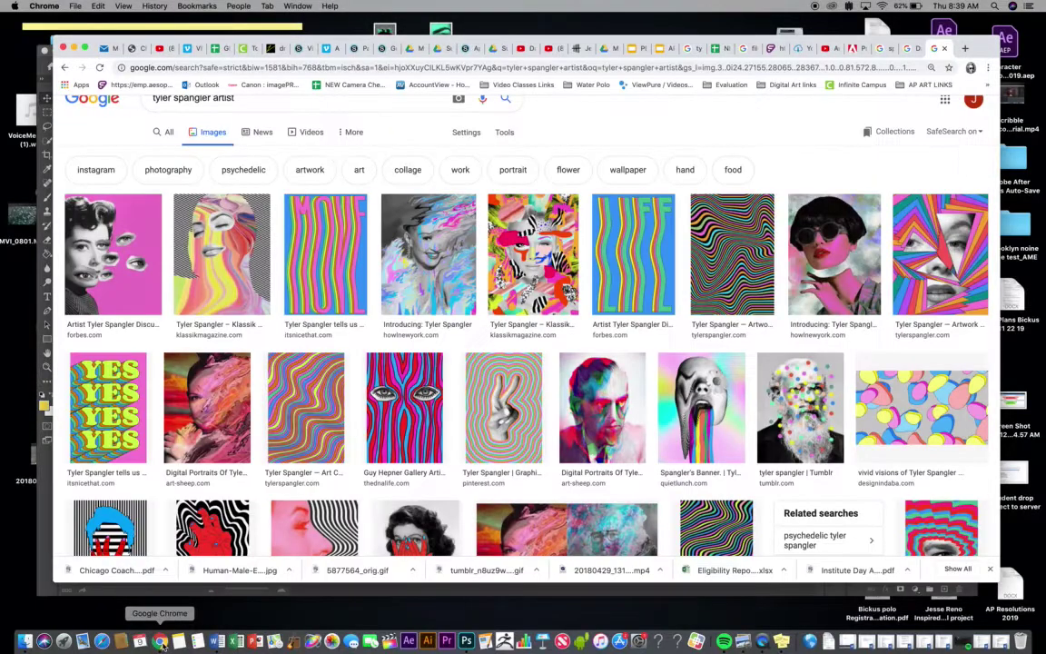
pyautogui.scroll(1, 261, 182)
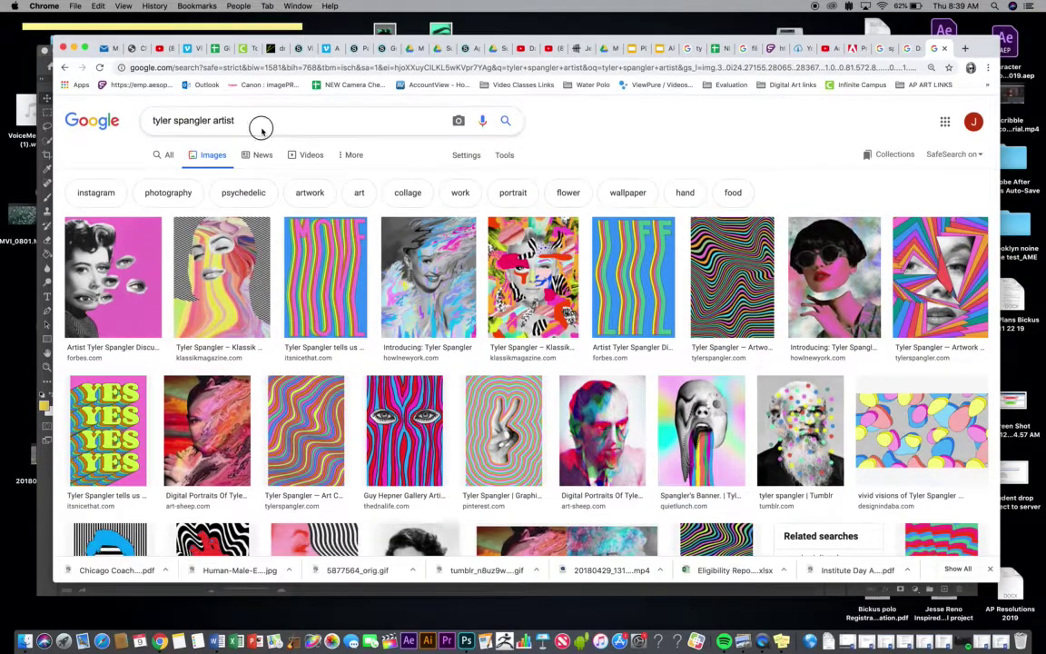
pyautogui.click(262, 131)
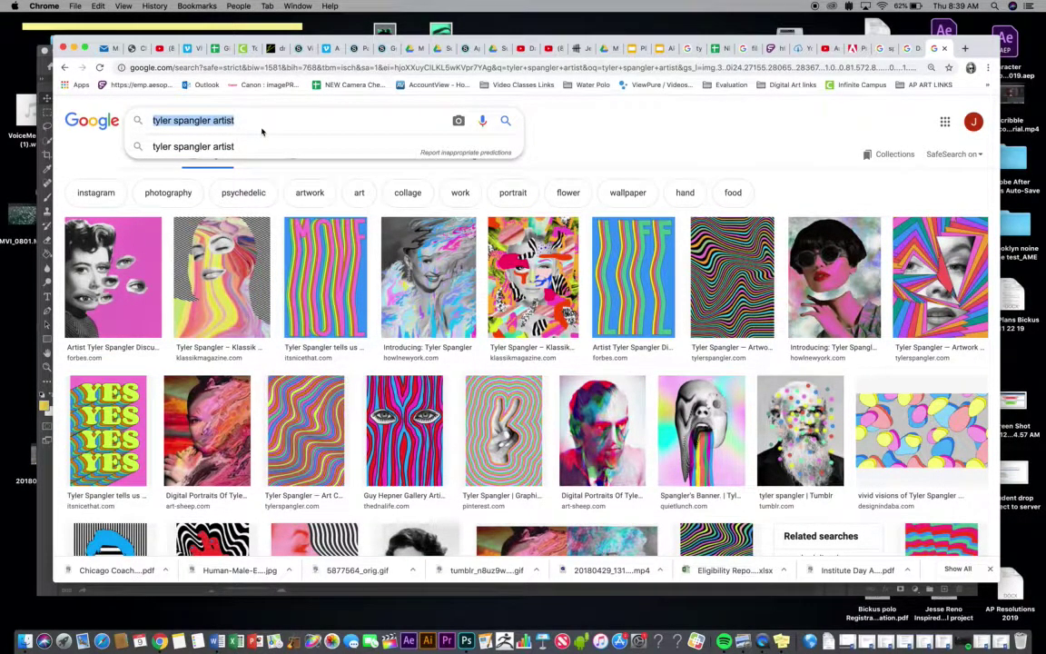
pyautogui.write('clouds')
pyautogui.press('Return')
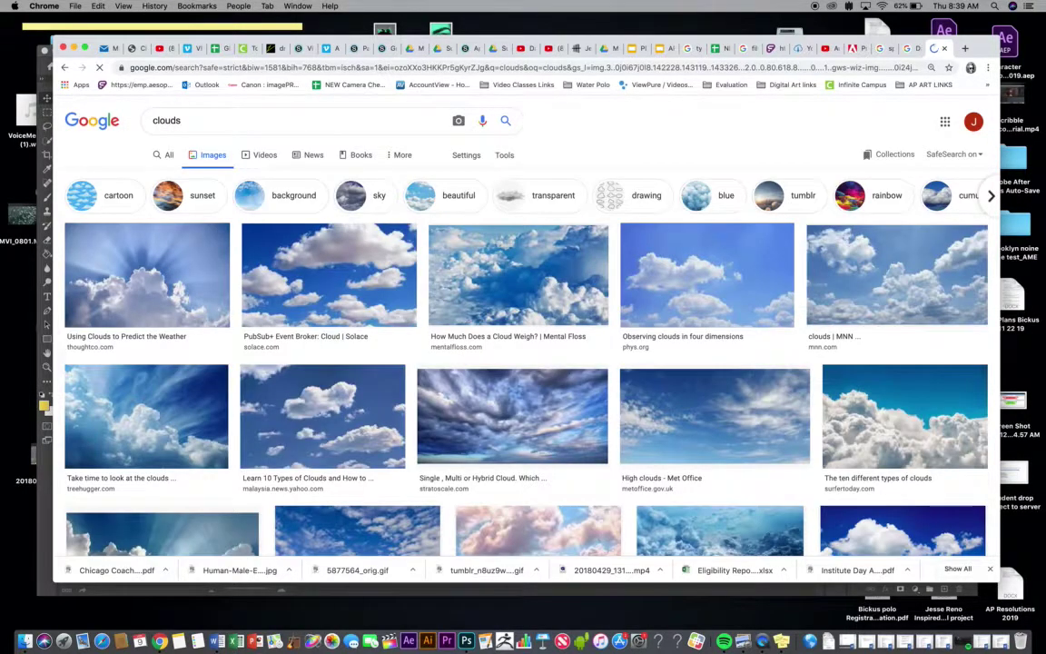
# Step: Replace the image search with desert
pyautogui.click(207, 129)
pyautogui.write('dess')
pyautogui.press('BackSpace')
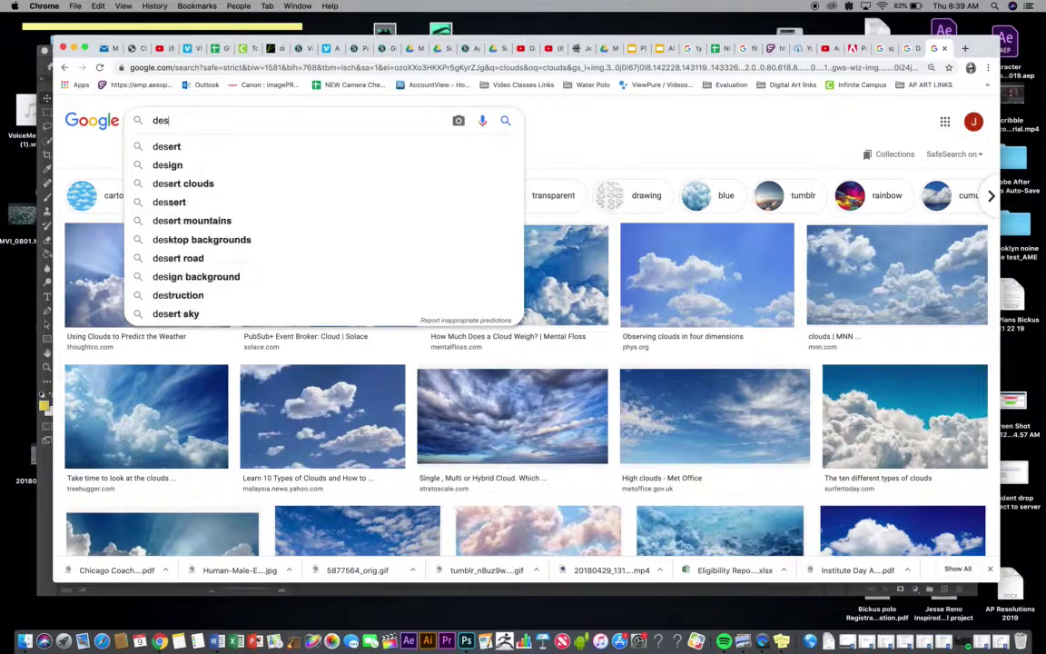
pyautogui.write('ert')
pyautogui.press('Return')
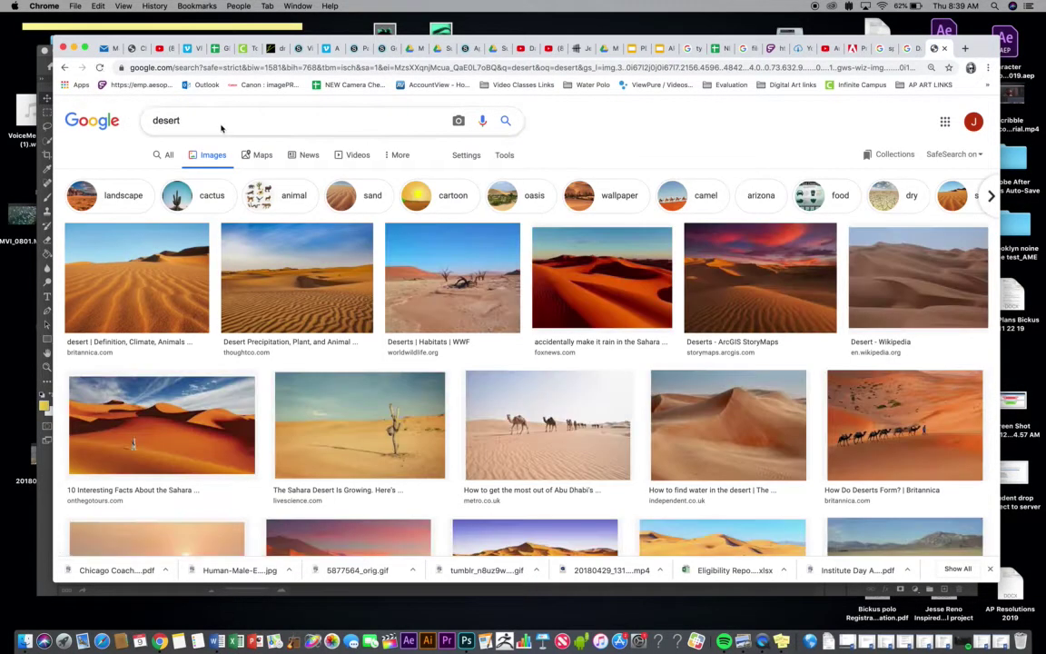
# Step: Open the Encyclopedia Britannica desert photo from the results and place it on the blank Photoshop canvas as a new layer
pyautogui.scroll(-2, 663, 408)
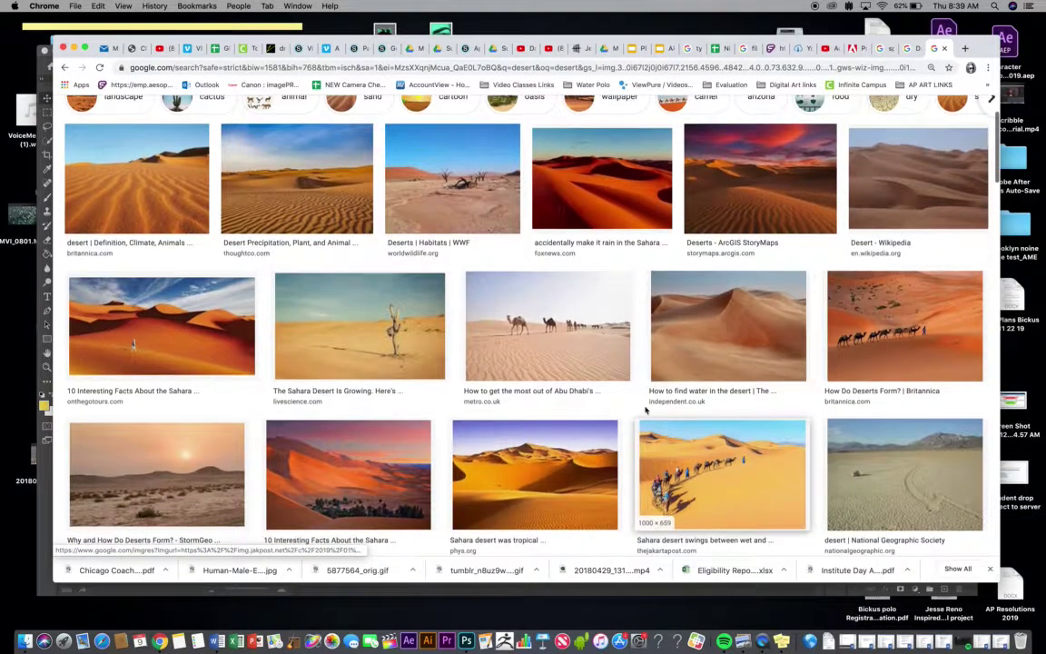
pyautogui.scroll(-3, 423, 411)
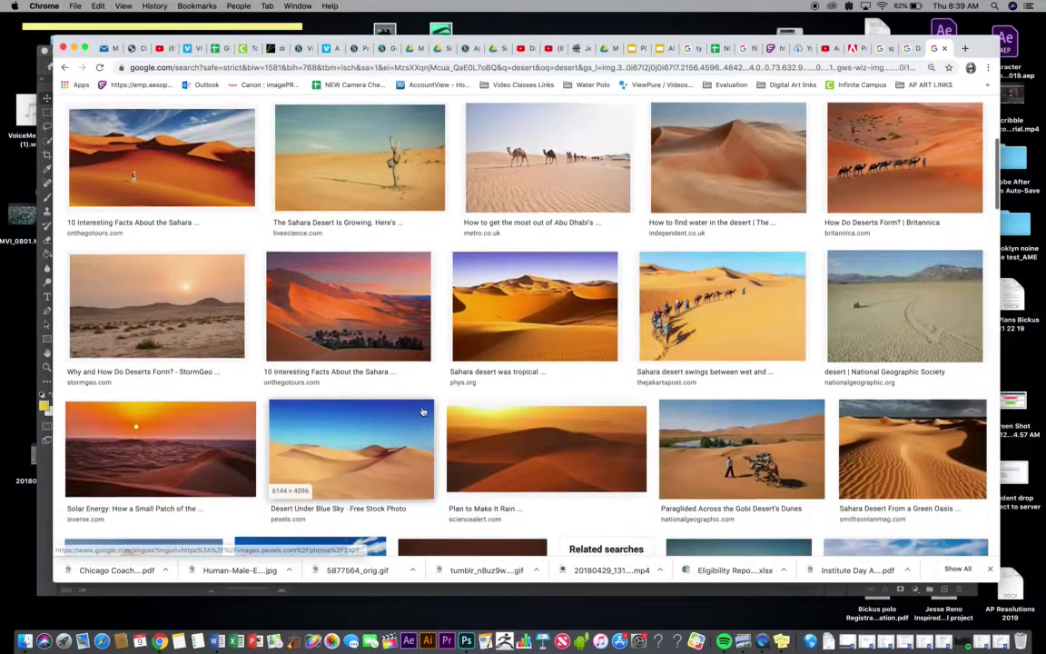
pyautogui.scroll(-2, 422, 411)
pyautogui.scroll(-1, 425, 409)
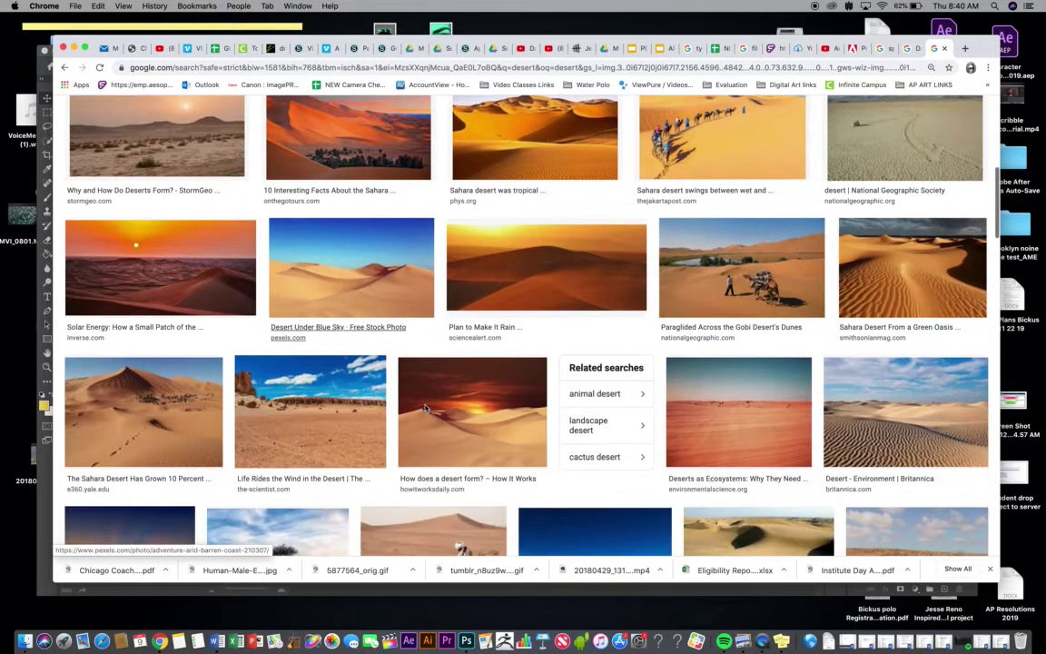
pyautogui.scroll(6, 300, 345)
pyautogui.click(175, 286)
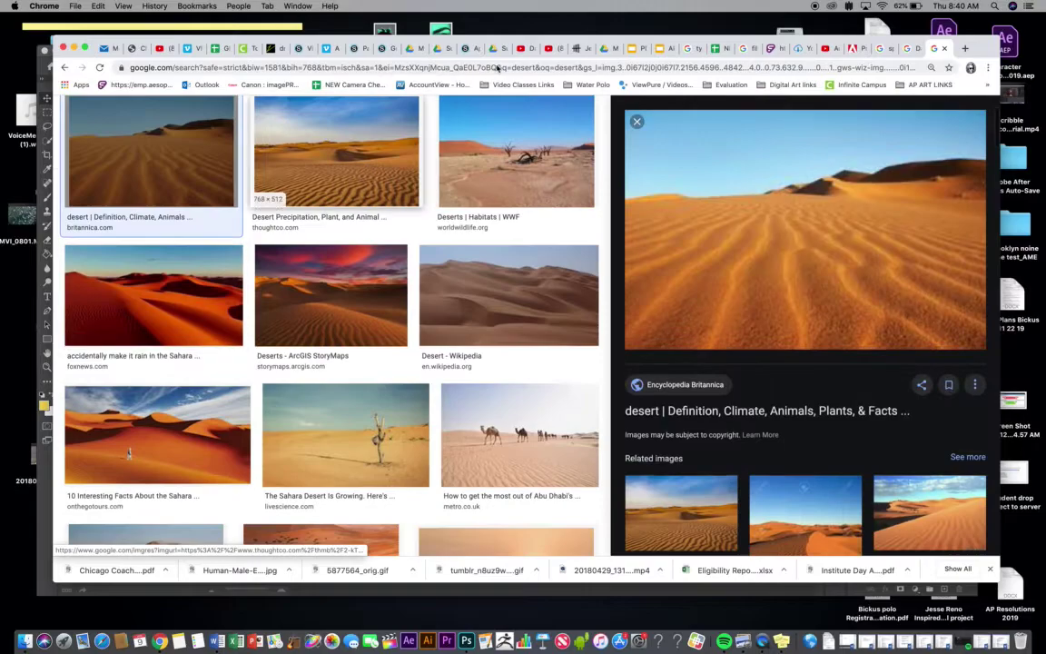
pyautogui.moveTo(509, 40); pyautogui.dragTo(443, 279)
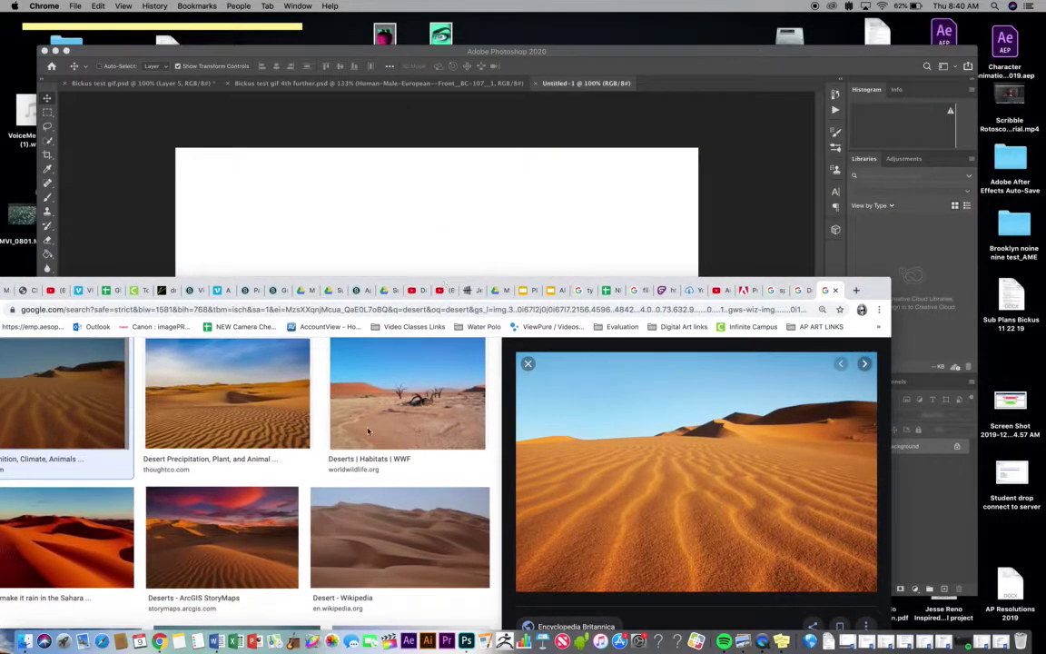
pyautogui.moveTo(625, 475); pyautogui.dragTo(385, 226)
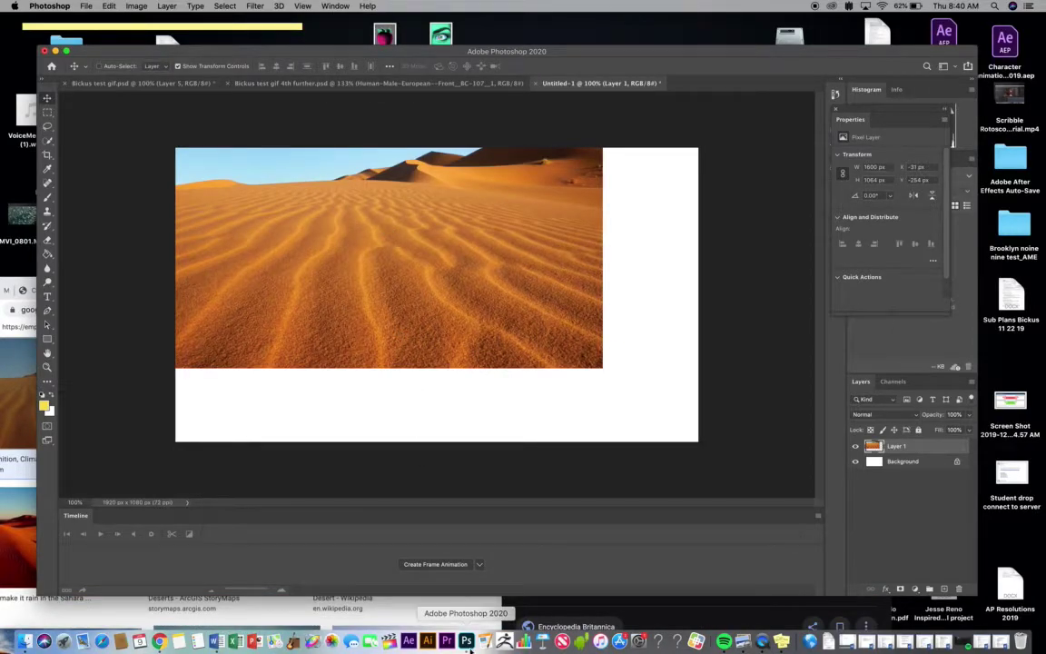
pyautogui.click(416, 602)
pyautogui.rightClick(691, 438)
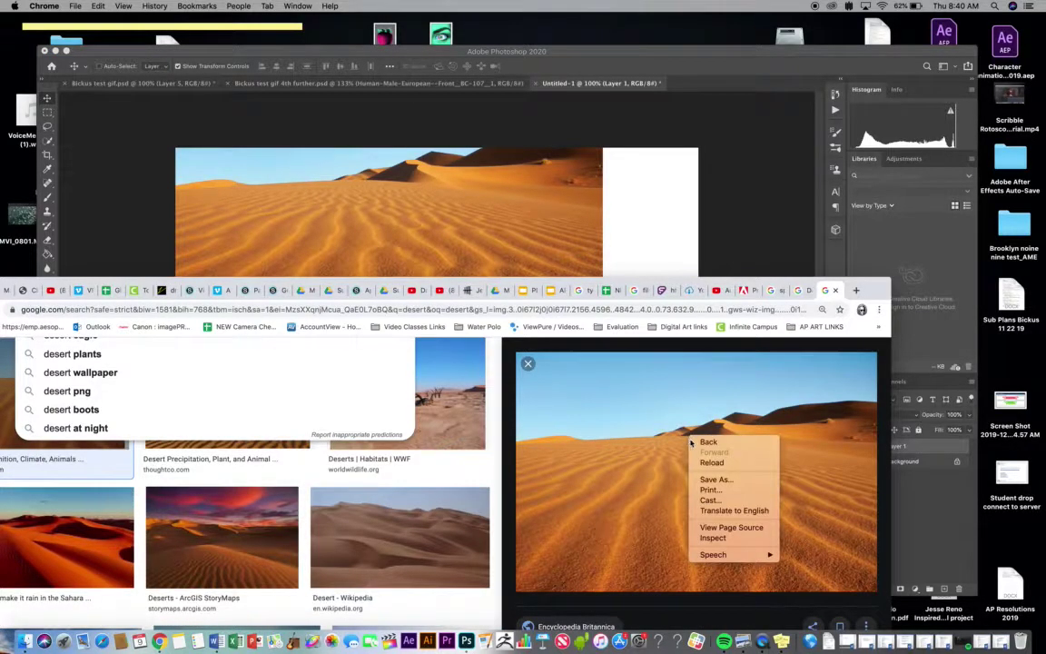
pyautogui.click(726, 482)
pyautogui.click(584, 56)
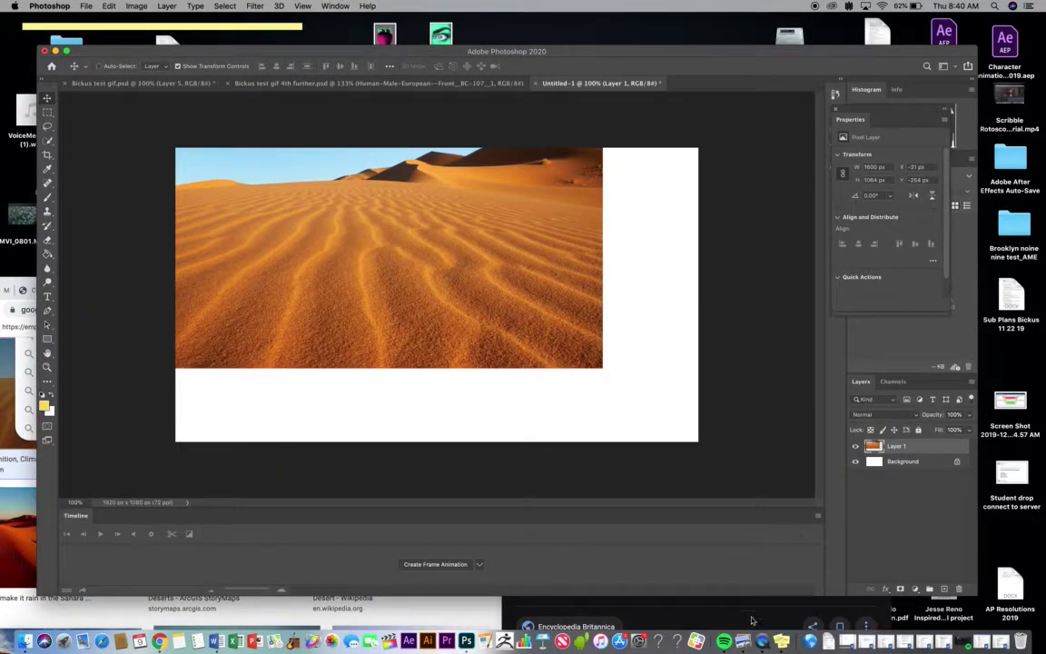
pyautogui.click(764, 641)
pyautogui.rightClick(764, 641)
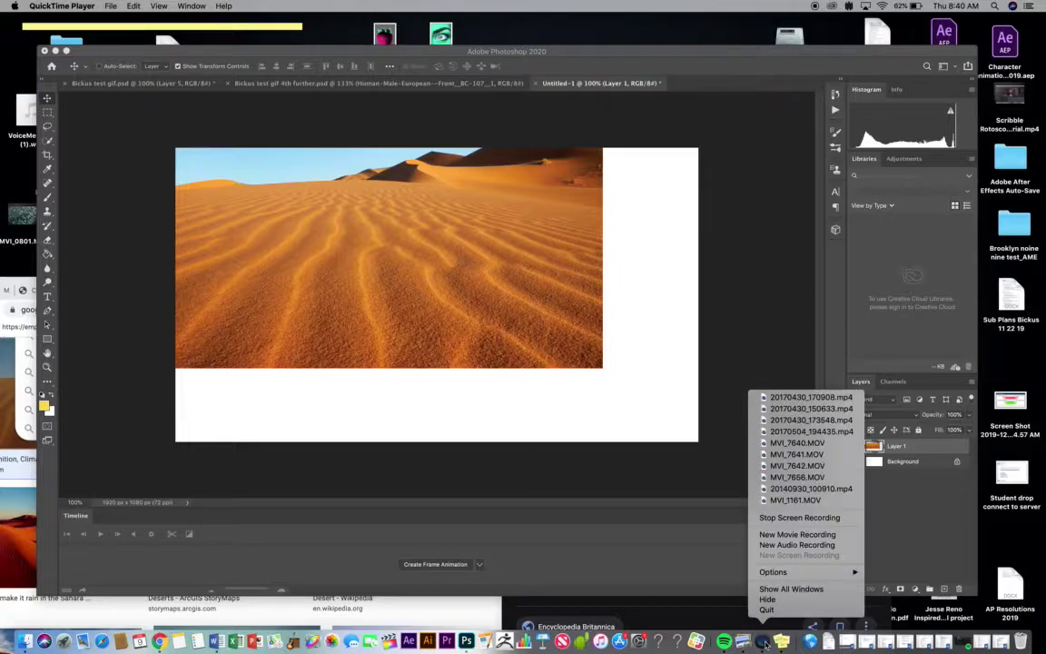
pyautogui.click(469, 363)
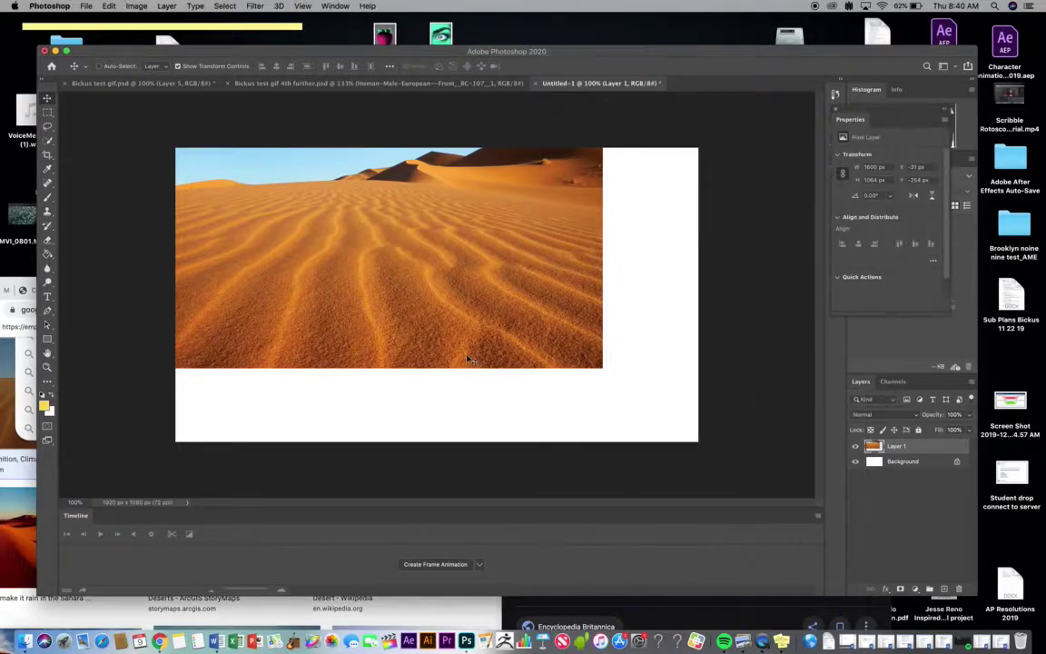
# Step: Reposition the desert layer and free-transform it to about 1920 by 1115 px so it covers the whole canvas
pyautogui.moveTo(292, 267); pyautogui.dragTo(325, 303)
pyautogui.moveTo(286, 192); pyautogui.dragTo(280, 225)
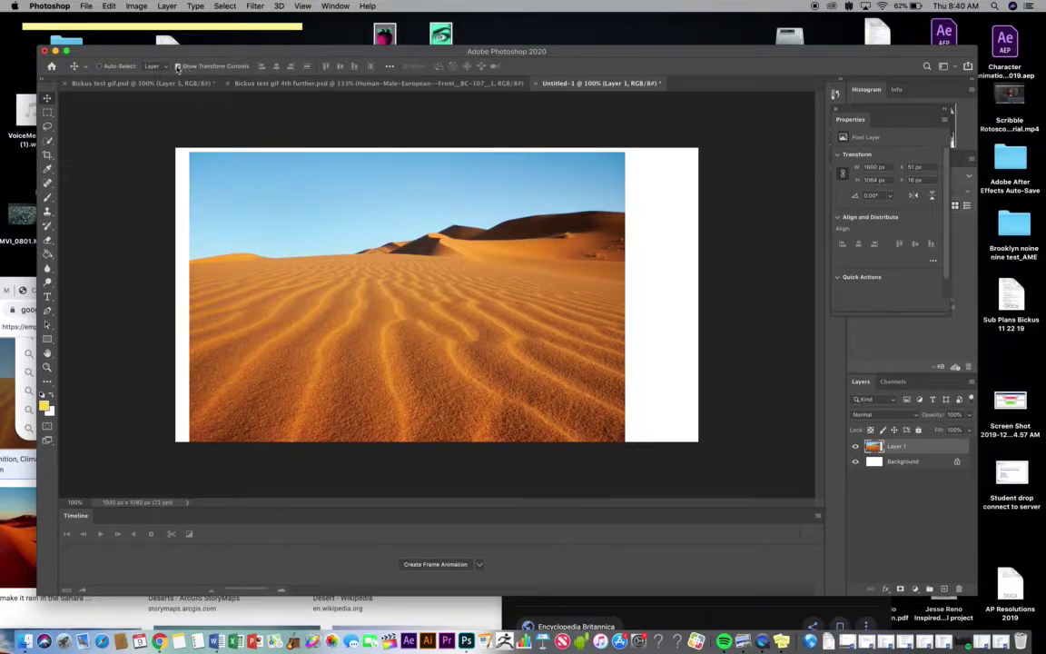
pyautogui.click(178, 66)
pyautogui.press('super+t')
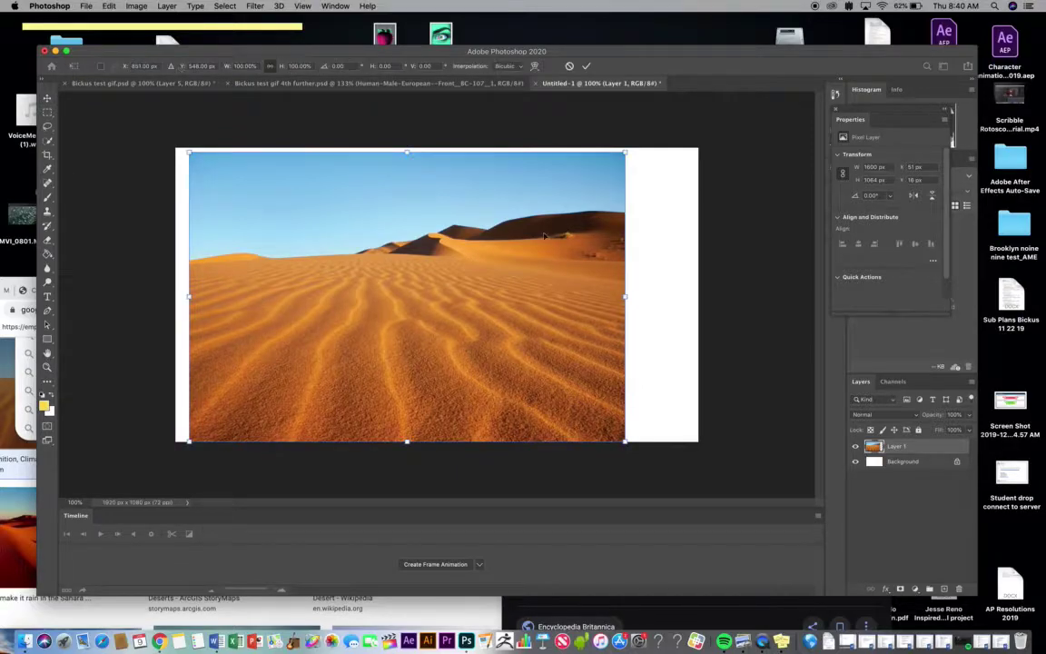
pyautogui.moveTo(629, 153); pyautogui.dragTo(666, 165)
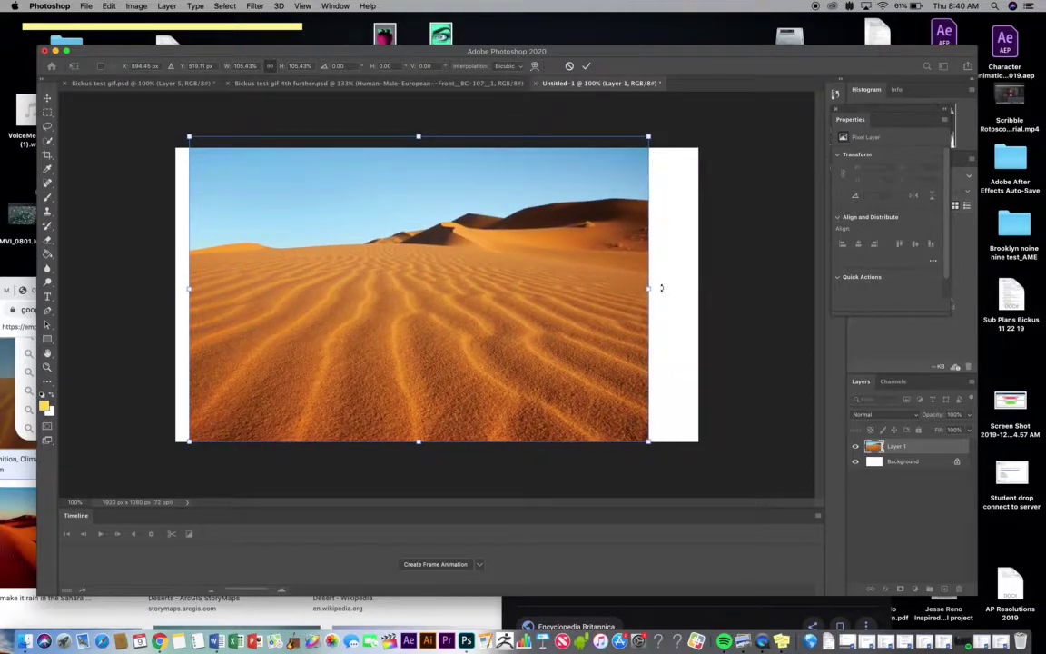
pyautogui.moveTo(651, 288); pyautogui.dragTo(697, 288)
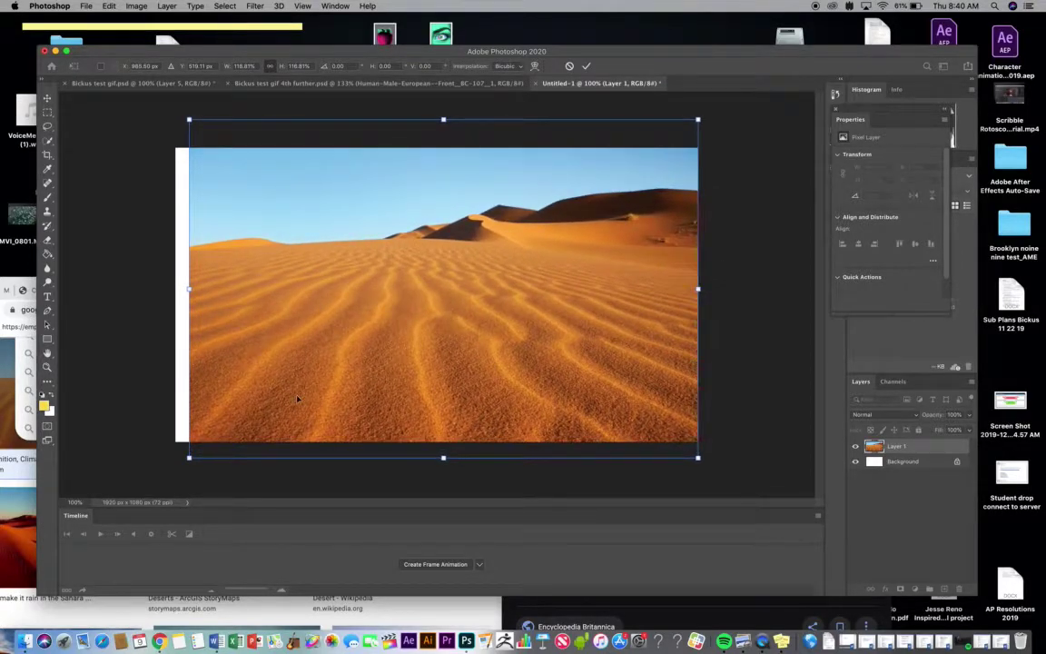
pyautogui.moveTo(190, 456)
pyautogui.mouseDown()
pyautogui.moveTo(168, 464)
pyautogui.moveTo(174, 444)
pyautogui.mouseUp()
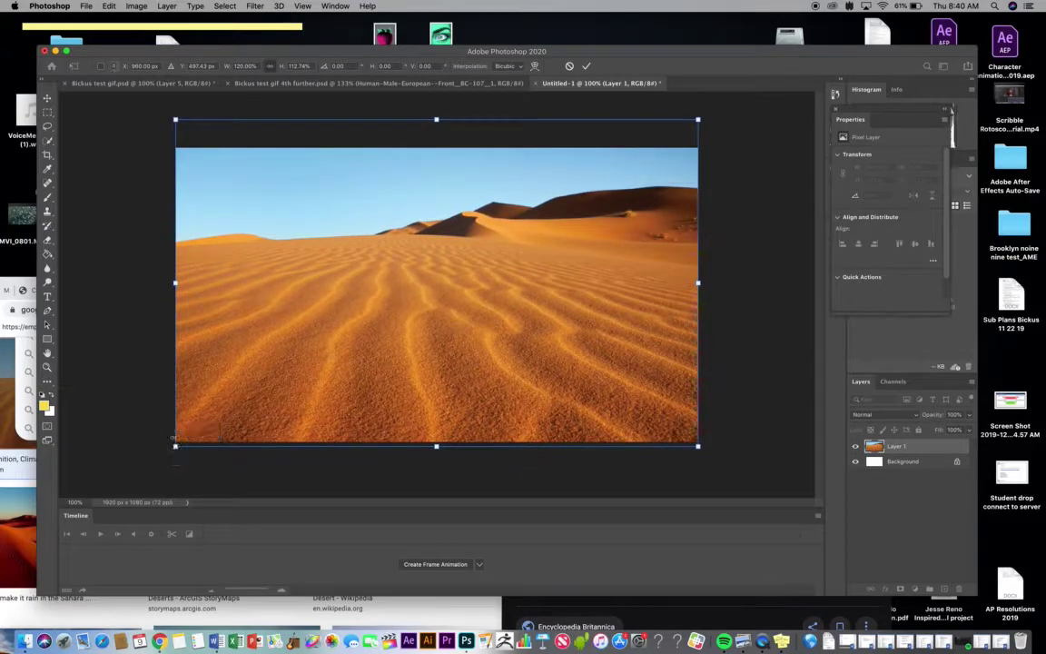
pyautogui.moveTo(175, 119); pyautogui.dragTo(176, 143)
pyautogui.press('Return')
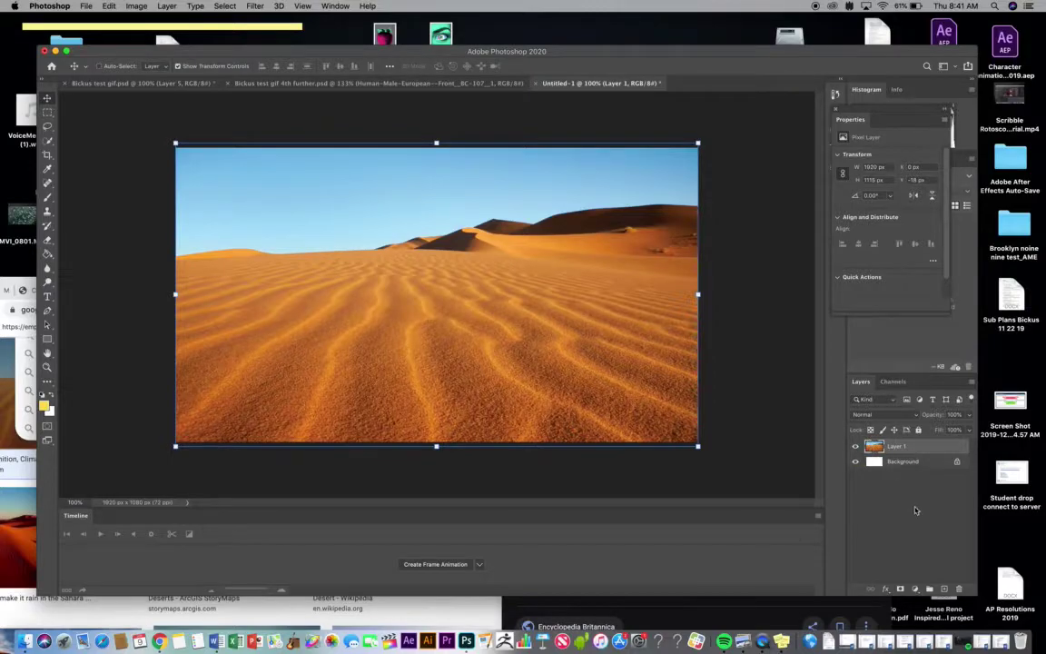
# Step: Add a Hue/Saturation adjustment clipped to the desert layer and set its hue to -29
pyautogui.click(914, 589)
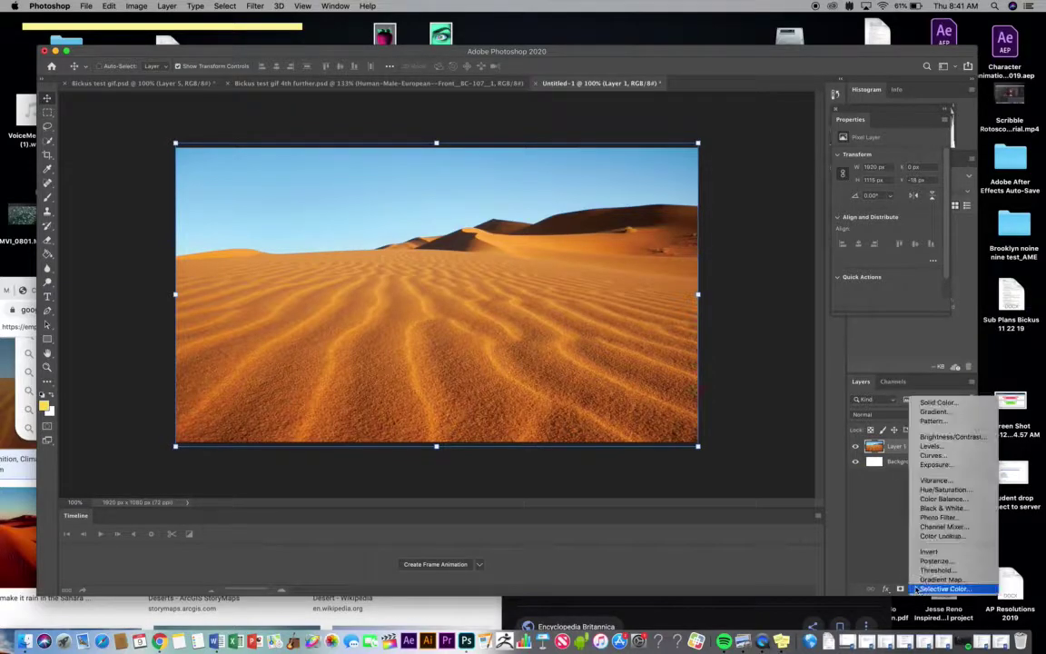
pyautogui.click(945, 490)
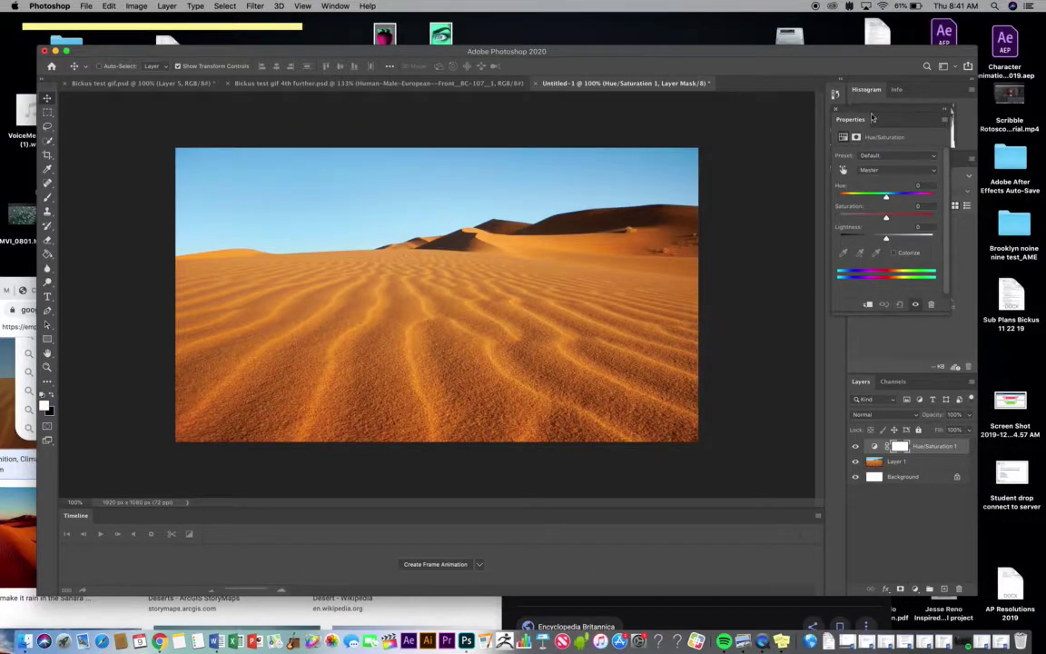
pyautogui.moveTo(888, 199); pyautogui.dragTo(874, 200)
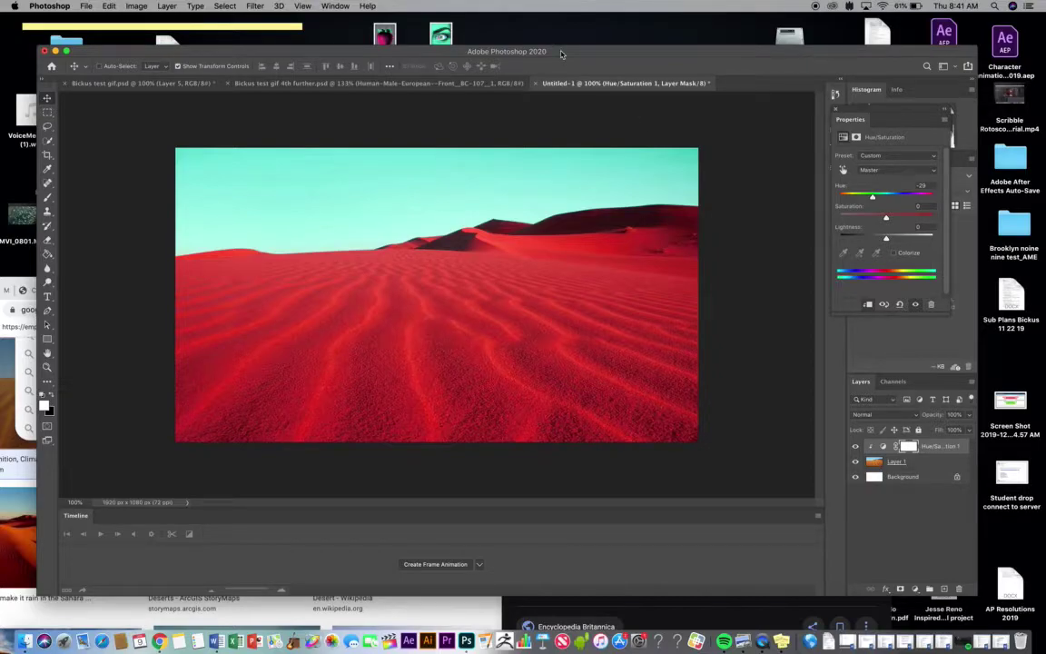
# Step: Switch to Chrome, search Google Images for banana and refine the search to banana png
pyautogui.click(158, 642)
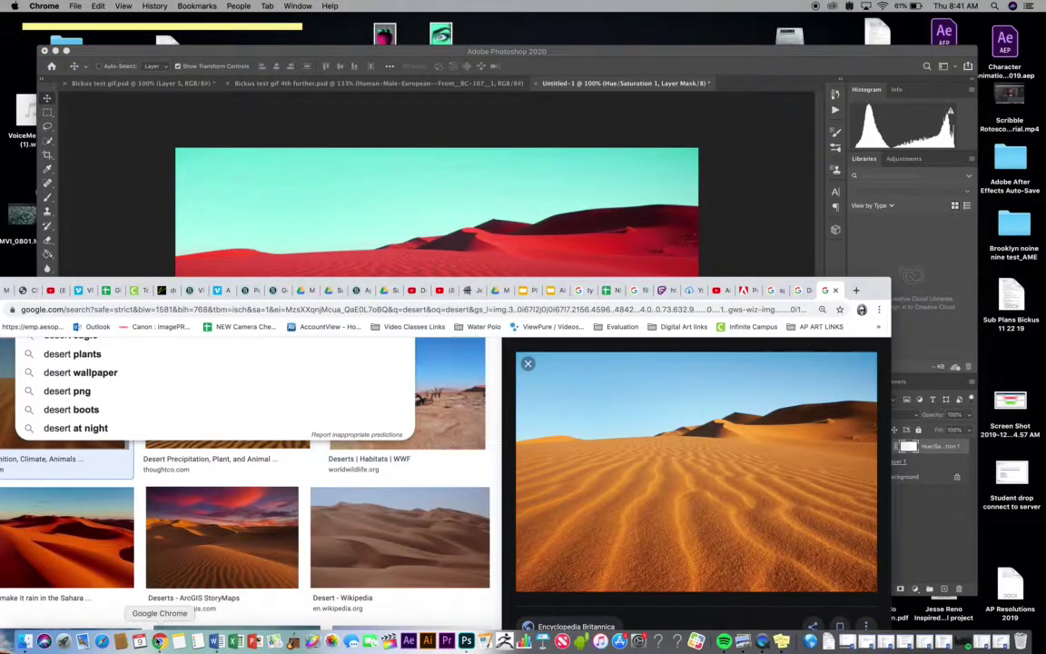
pyautogui.moveTo(495, 284); pyautogui.dragTo(678, 90)
pyautogui.scroll(5, 612, 371)
pyautogui.click(652, 177)
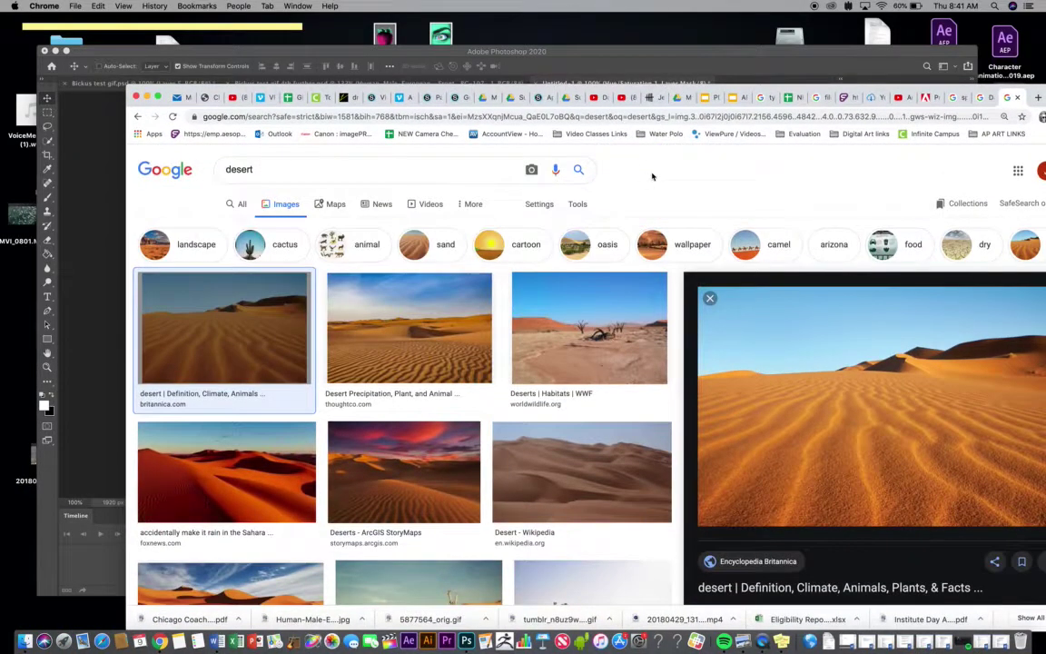
pyautogui.click(275, 168)
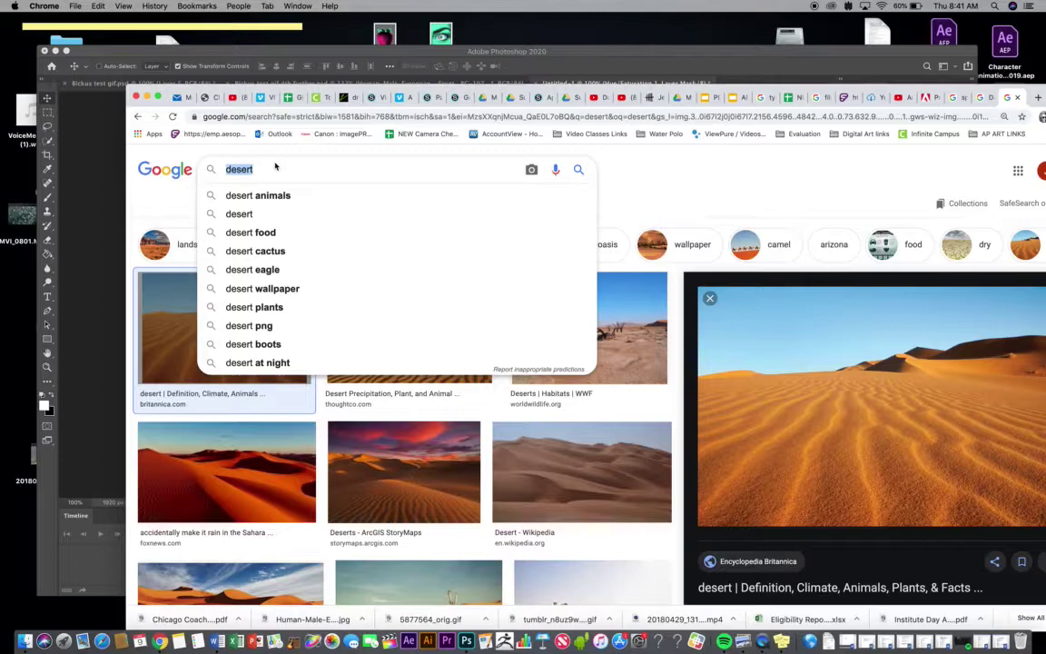
pyautogui.write('banana')
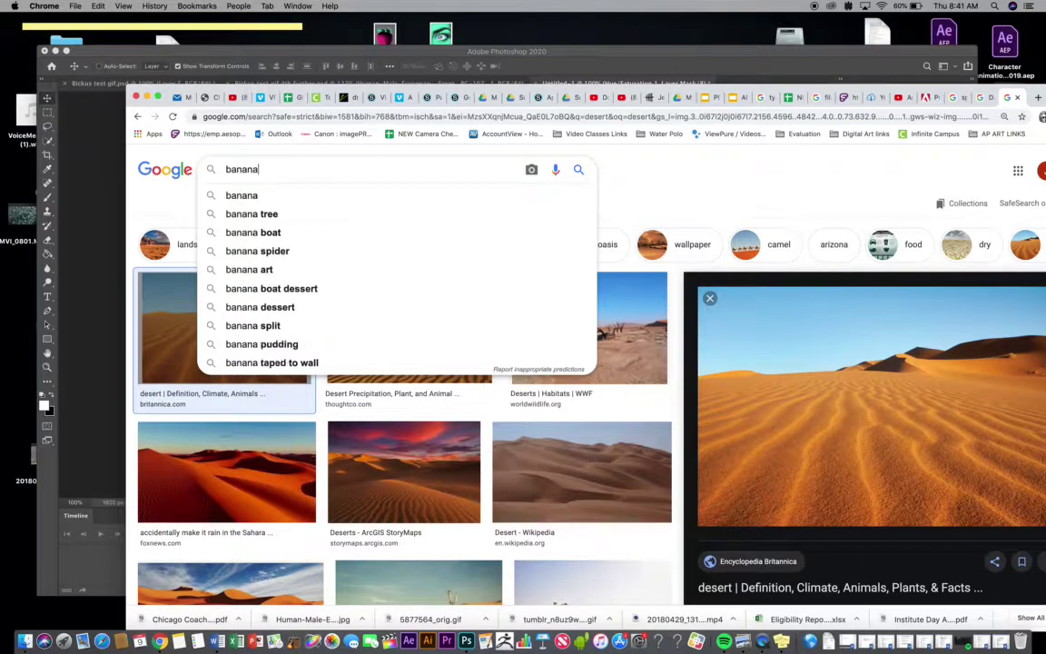
pyautogui.press('Return')
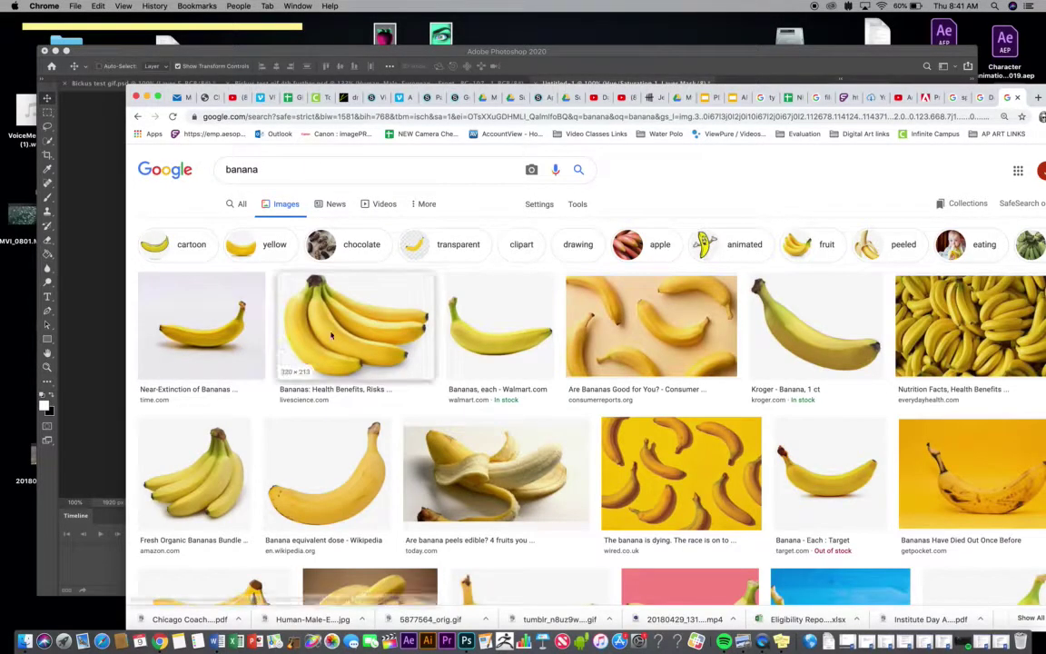
pyautogui.click(314, 176)
pyautogui.write('png')
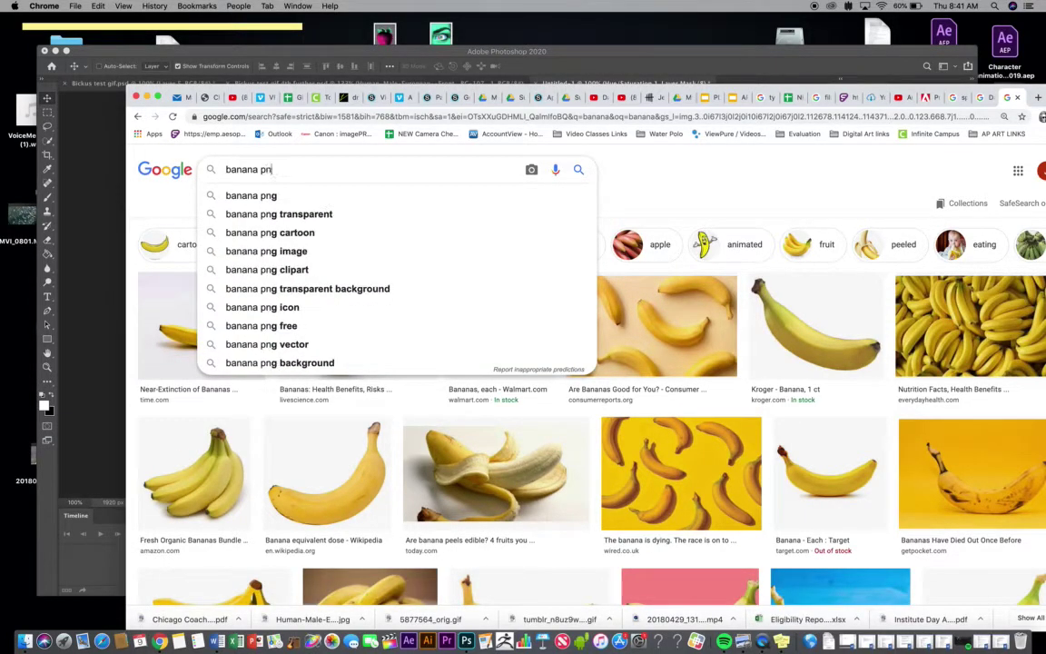
pyautogui.press('Return')
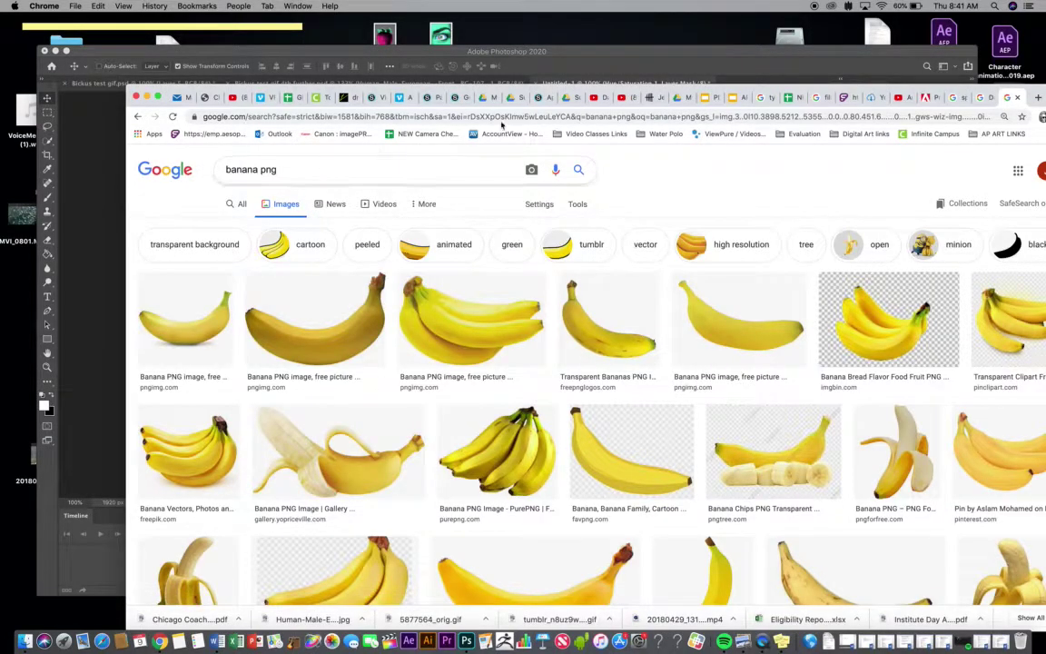
# Step: Open the first PNGIMG banana from the results and place it on the Photoshop canvas as a new layer over the dunes
pyautogui.click(196, 313)
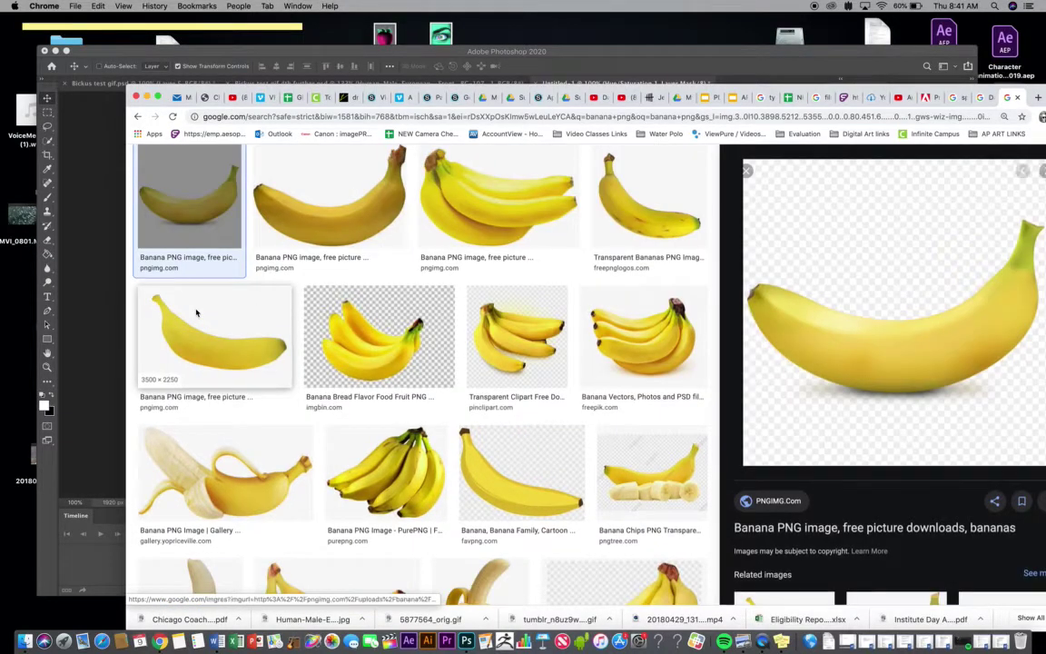
pyautogui.moveTo(814, 95); pyautogui.dragTo(638, 305)
pyautogui.moveTo(751, 463); pyautogui.dragTo(495, 235)
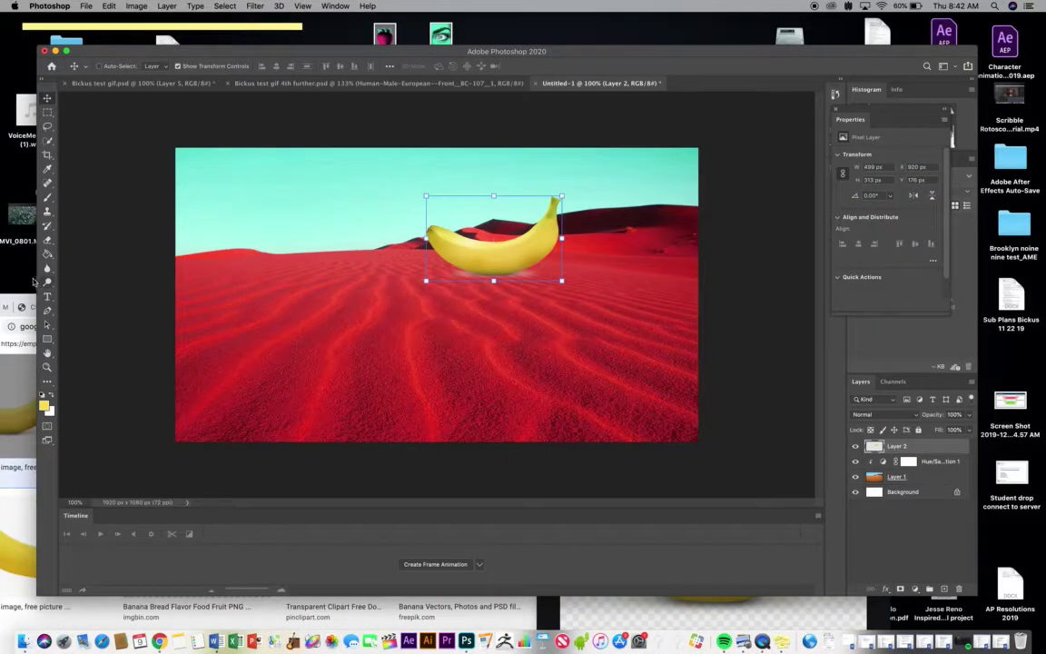
# Step: Switch back to Chrome and replace the image search with money
pyautogui.moveTo(20, 300); pyautogui.dragTo(164, 146)
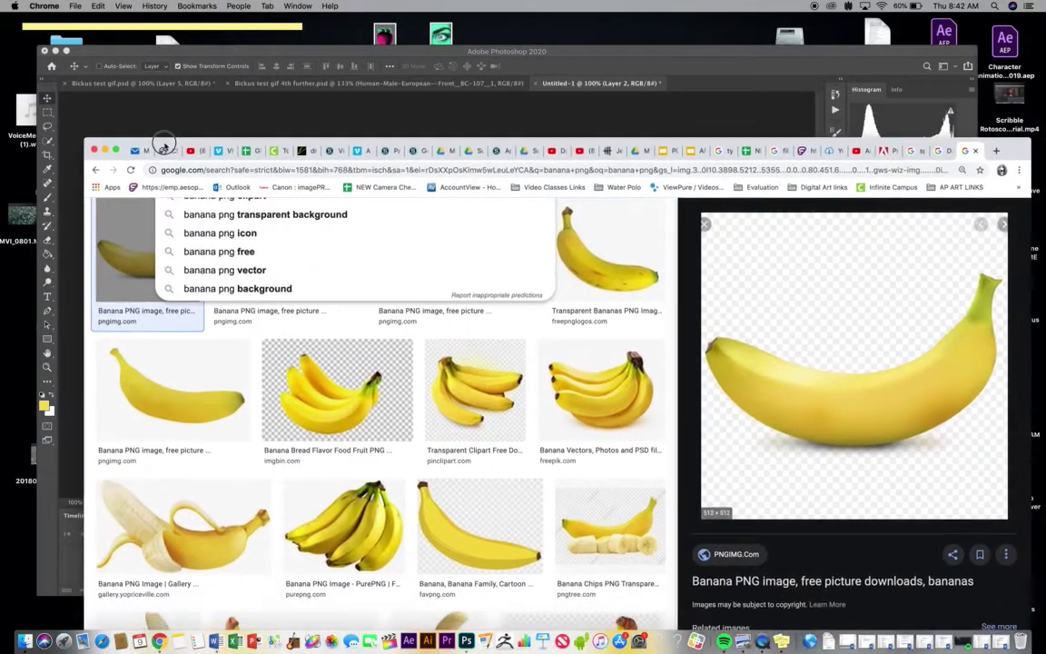
pyautogui.scroll(5, 297, 335)
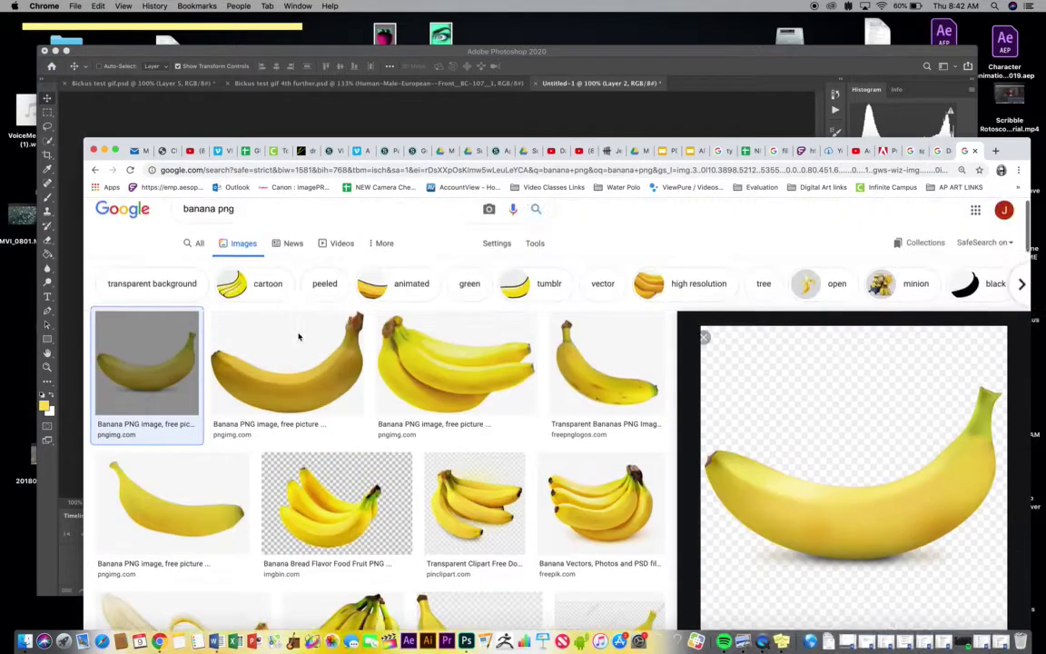
pyautogui.click(239, 222)
pyautogui.tripleClick(239, 223)
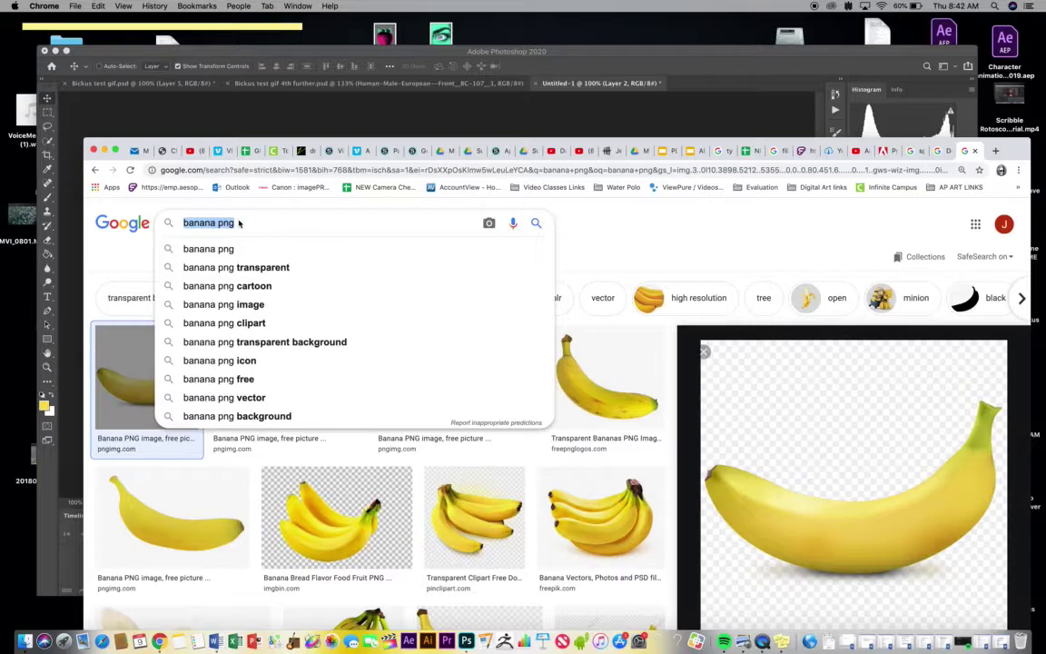
pyautogui.write('money')
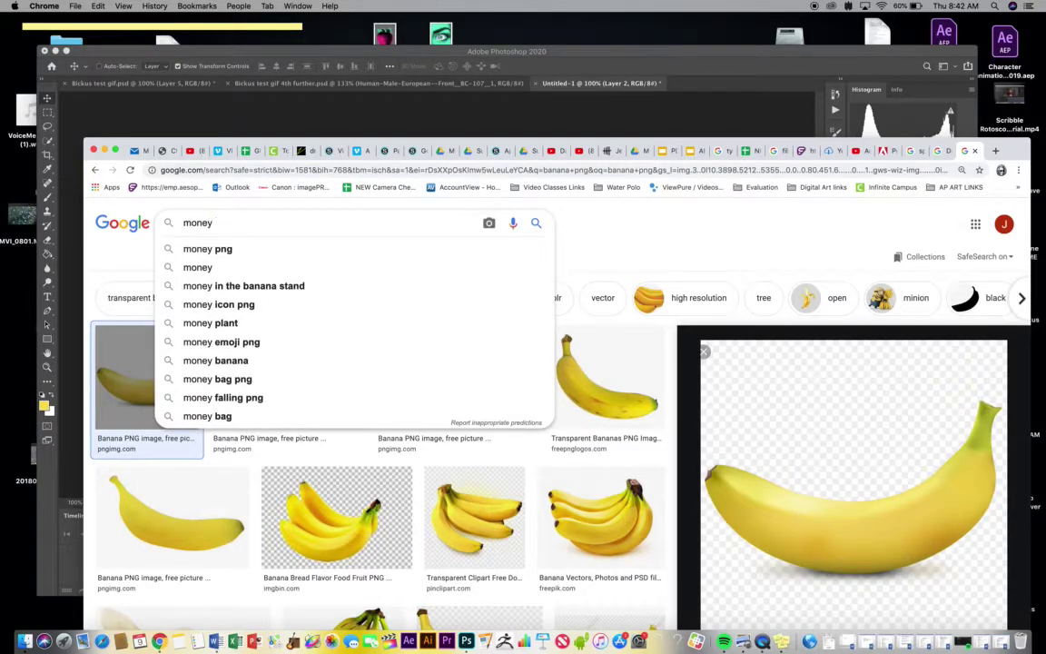
pyautogui.press('Return')
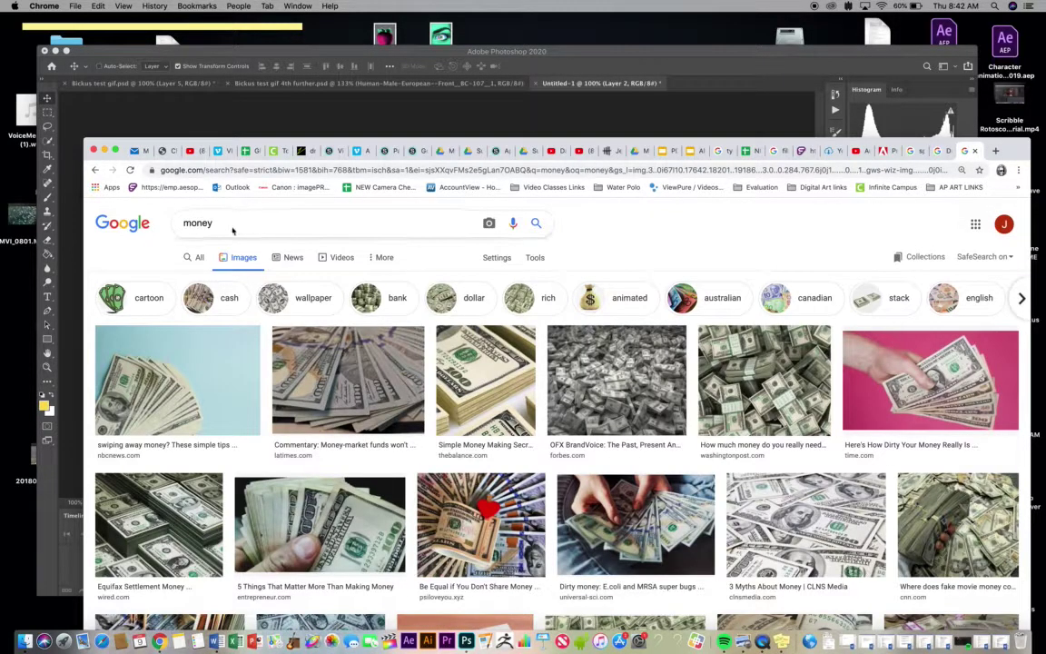
# Step: Replace the image search with monkey
pyautogui.tripleClick(220, 226)
pyautogui.write('mo')
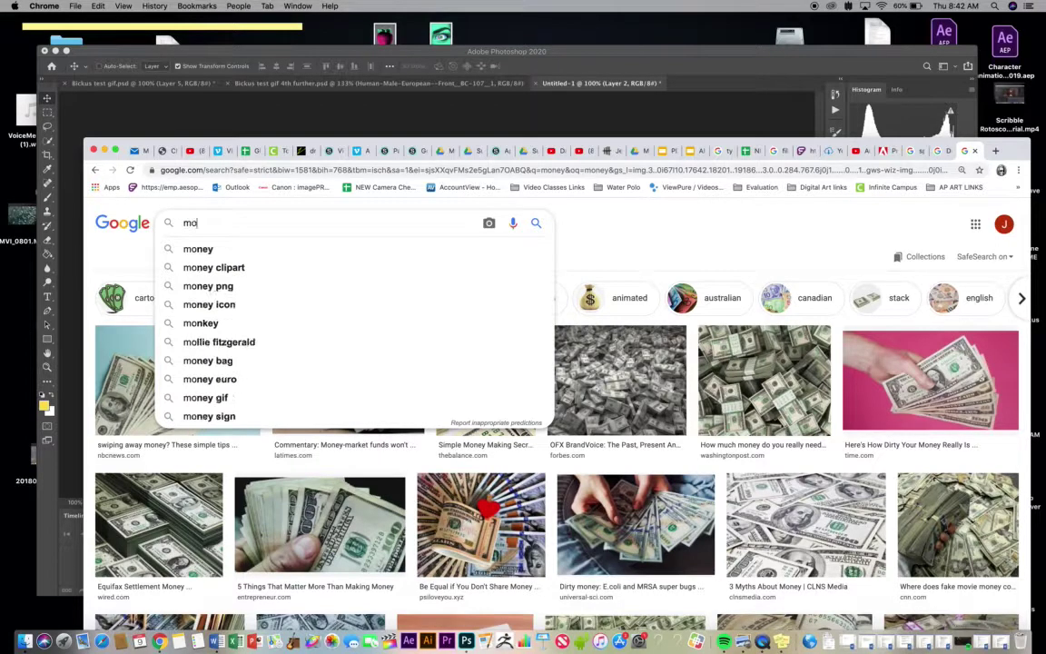
pyautogui.write('nnkey')
pyautogui.press('Return')
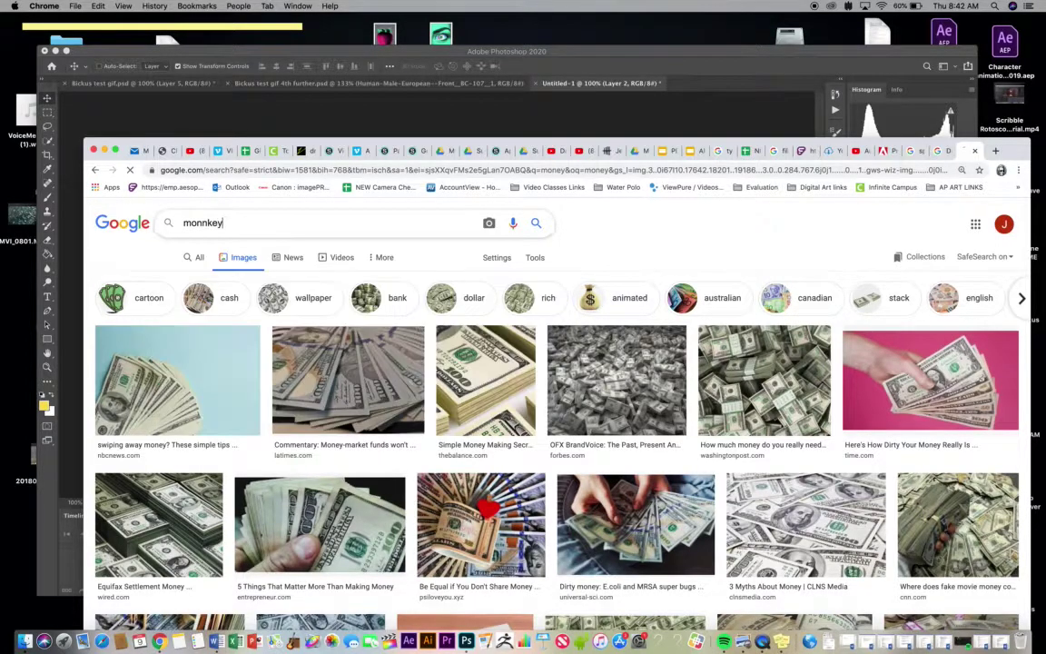
# Step: Open the Microsoft News photo of the sitting monkey and place it on the Photoshop canvas as a new layer
pyautogui.scroll(-3, 545, 382)
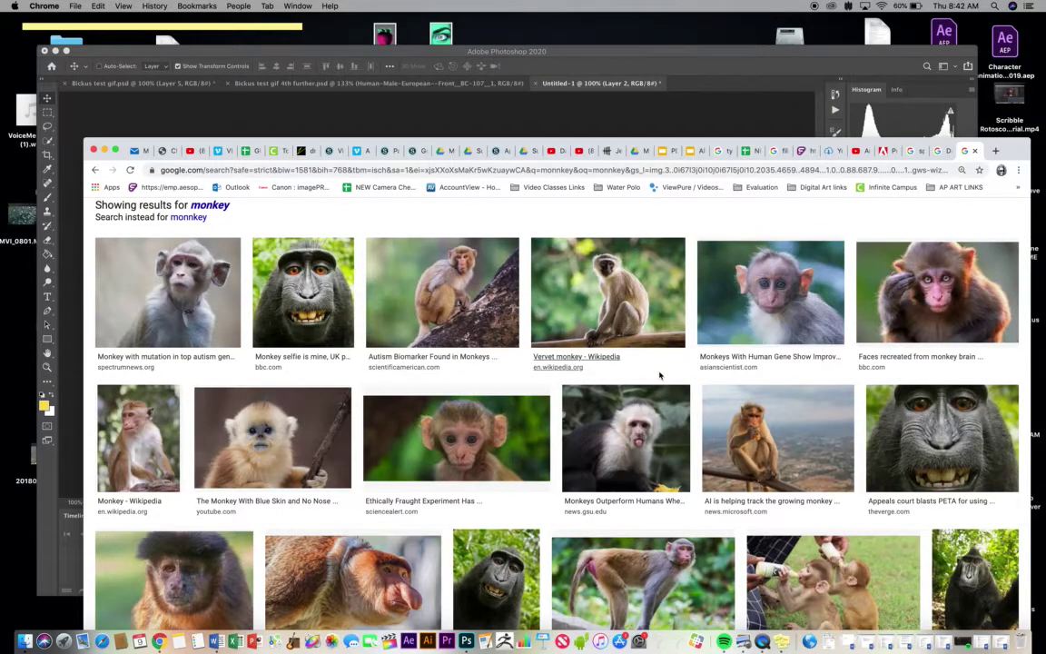
pyautogui.scroll(-3, 691, 377)
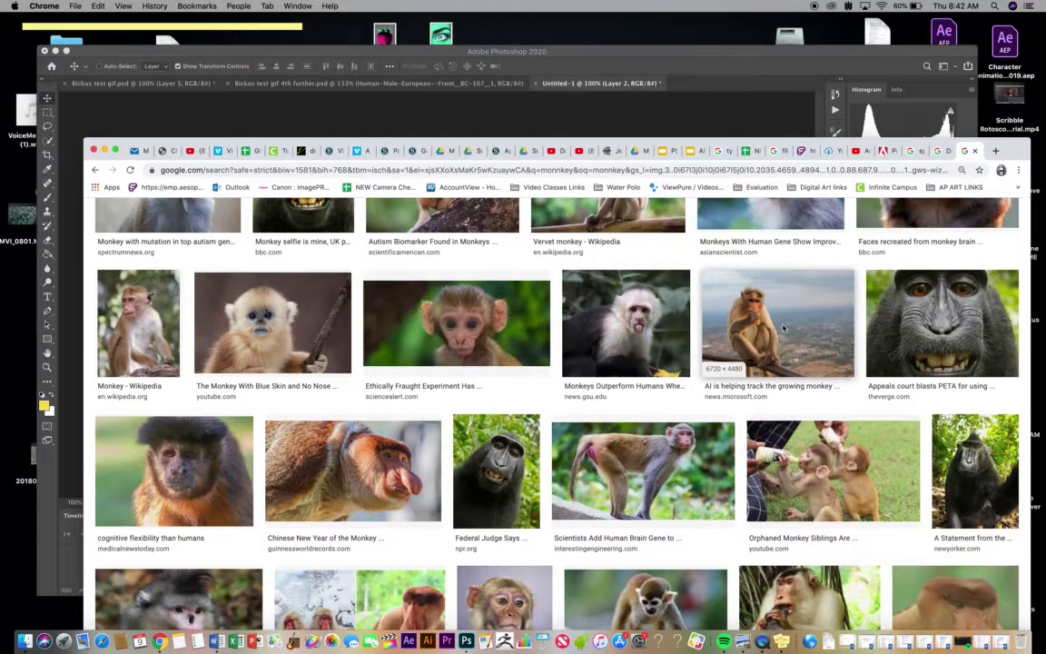
pyautogui.click(774, 367)
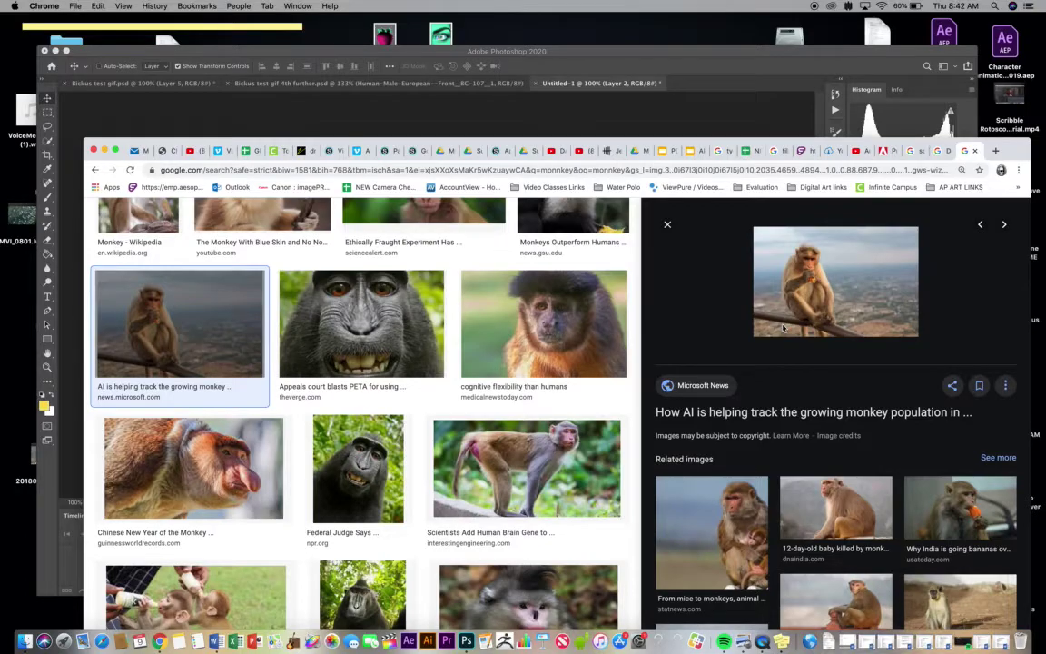
pyautogui.moveTo(784, 145); pyautogui.dragTo(713, 369)
pyautogui.moveTo(694, 458); pyautogui.dragTo(493, 148)
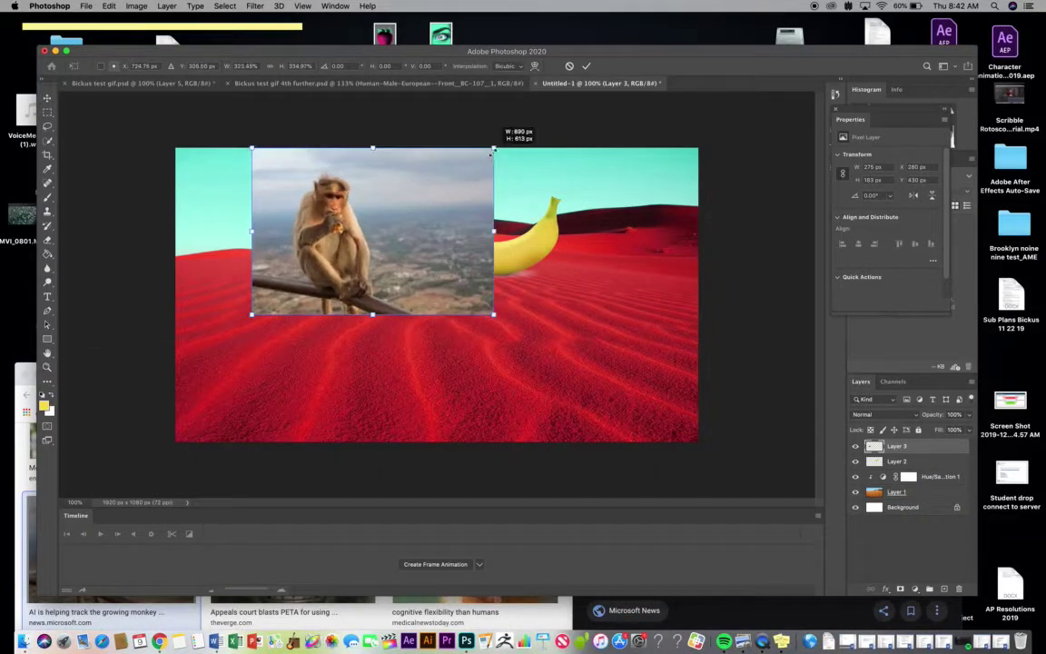
# Step: Enlarge the monkey photo to about 1030 by 756 px and move it down over the red dunes
pyautogui.moveTo(253, 318); pyautogui.dragTo(215, 354)
pyautogui.press('Return')
pyautogui.moveTo(338, 215); pyautogui.dragTo(364, 278)
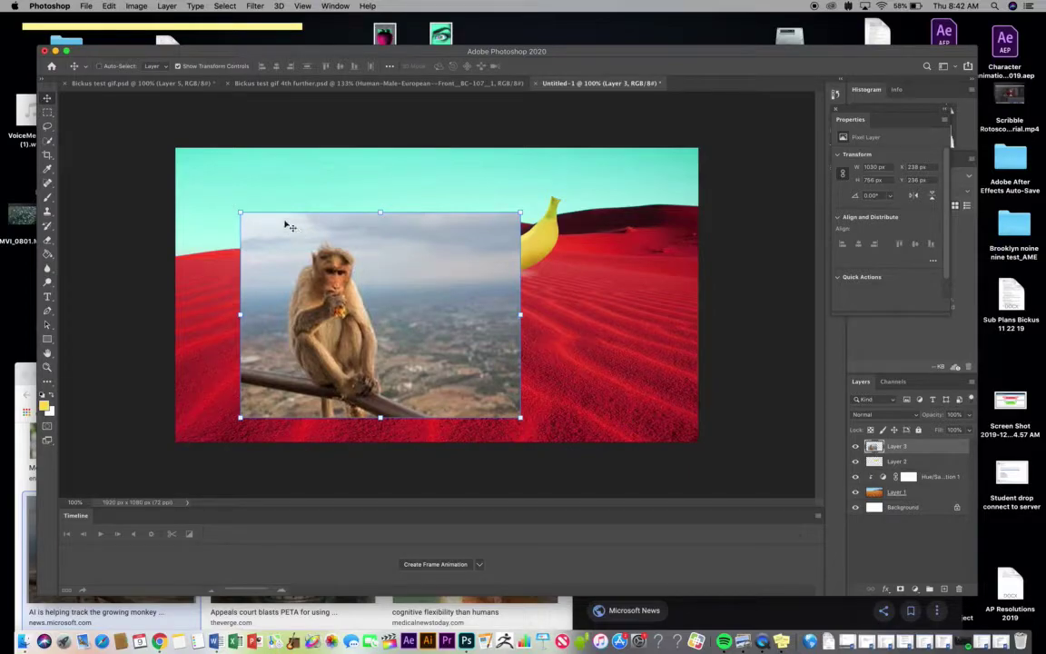
# Step: Try to select the monkey with the Object Selection tool
pyautogui.click(48, 140)
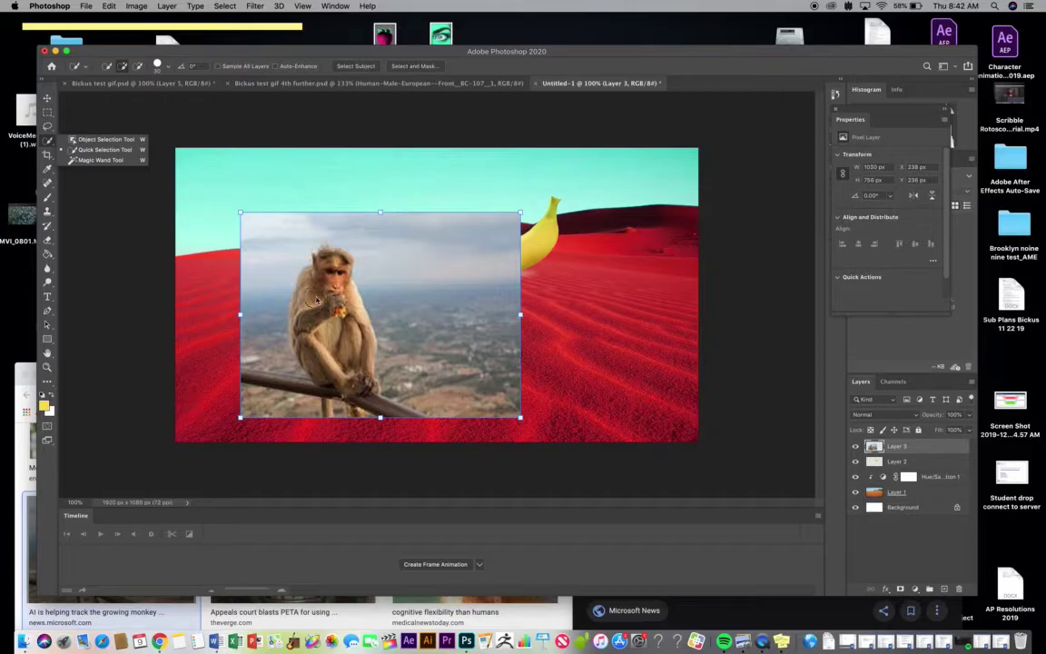
pyautogui.click(103, 151)
pyautogui.rightClick(47, 141)
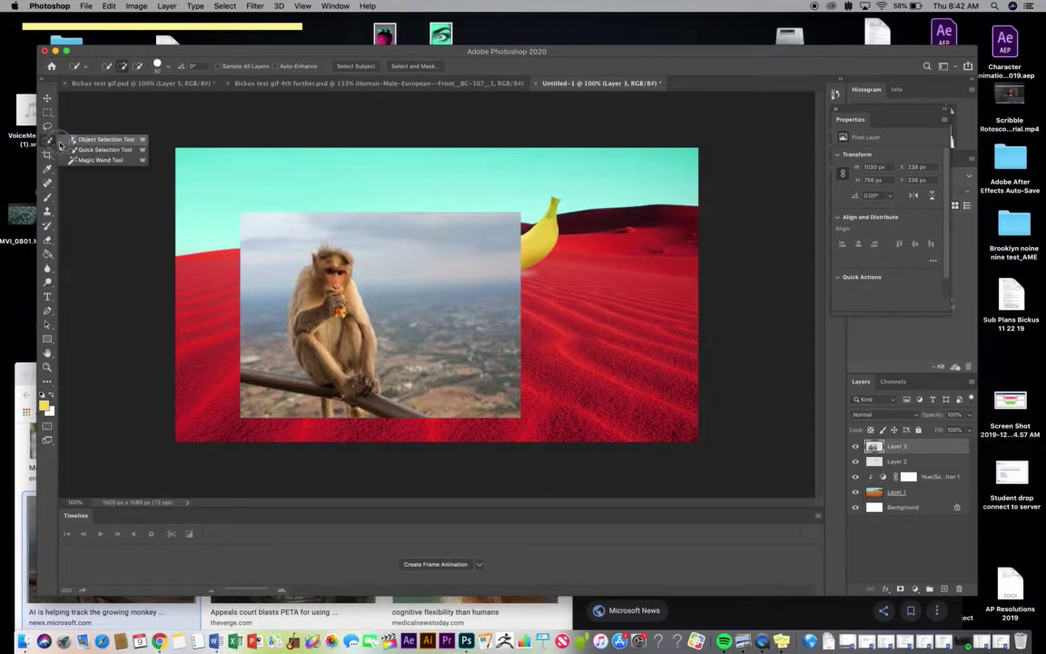
pyautogui.click(81, 140)
pyautogui.moveTo(289, 243); pyautogui.dragTo(411, 400)
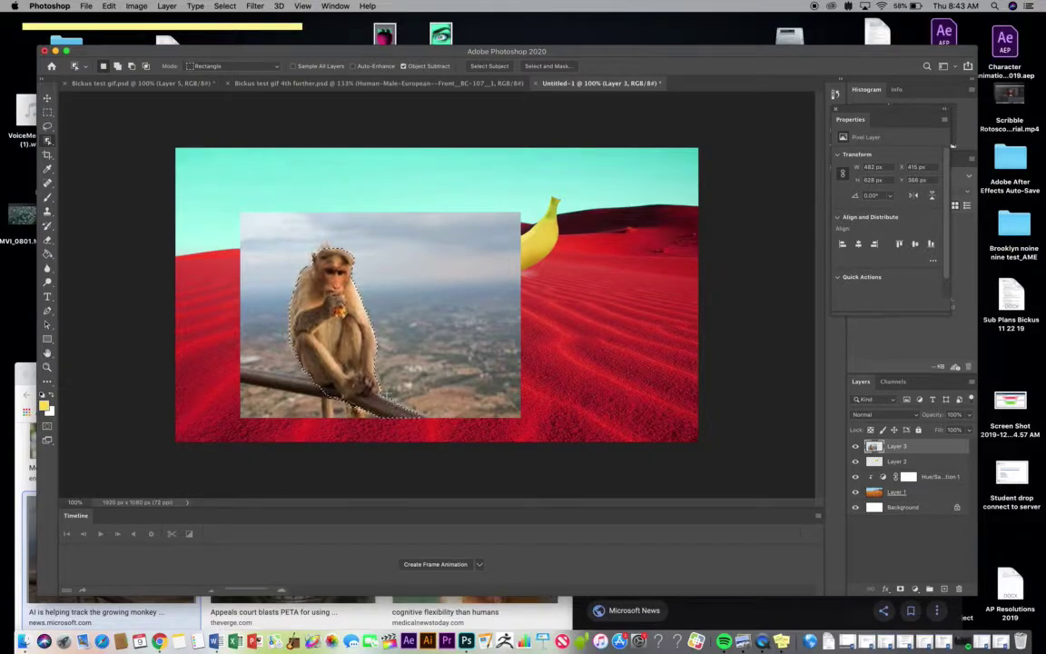
# Step: Select the background around the monkey with the Quick Selection tool, subtracting the body, then delete it and deselect
pyautogui.moveTo(47, 141)
pyautogui.mouseDown()
pyautogui.moveTo(87, 161)
pyautogui.moveTo(79, 149)
pyautogui.mouseUp()
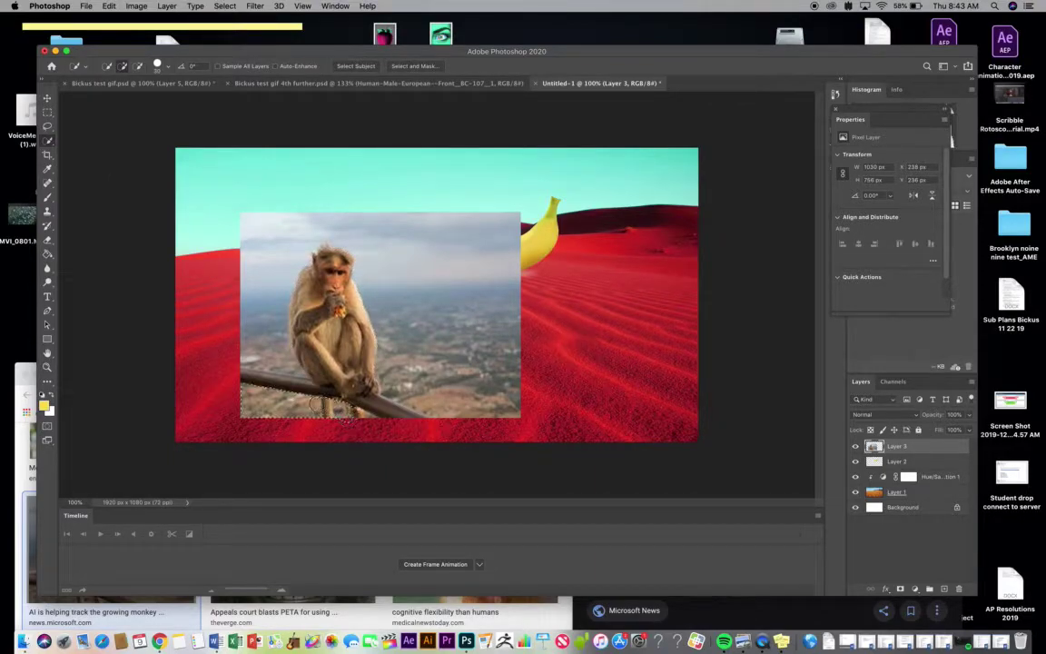
pyautogui.moveTo(272, 369)
pyautogui.mouseDown()
pyautogui.moveTo(256, 283)
pyautogui.moveTo(280, 232)
pyautogui.mouseUp()
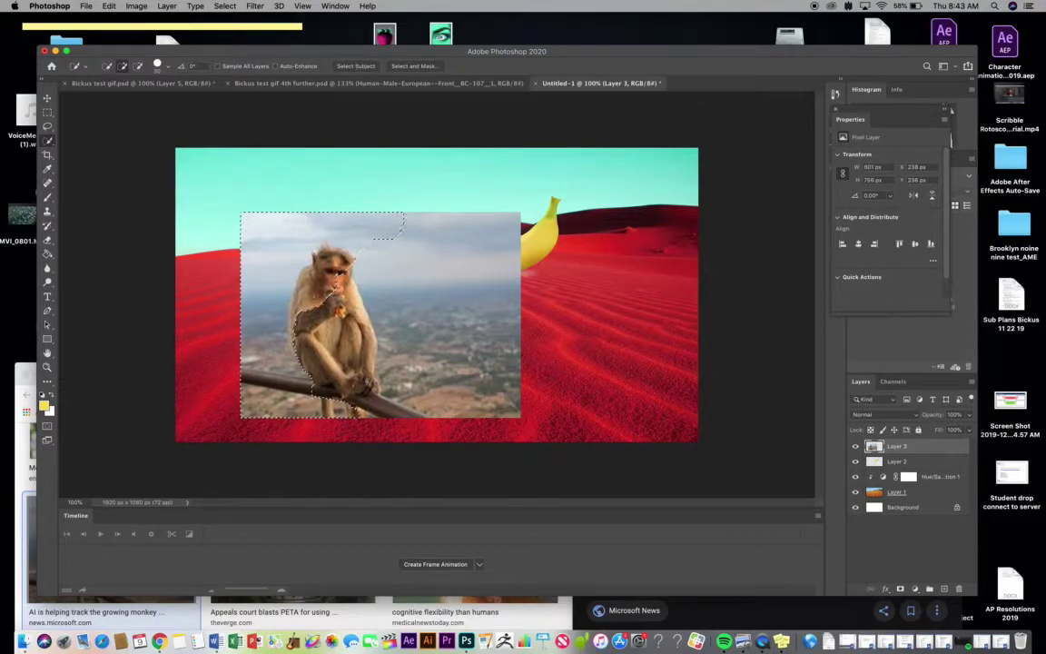
pyautogui.press('alt')
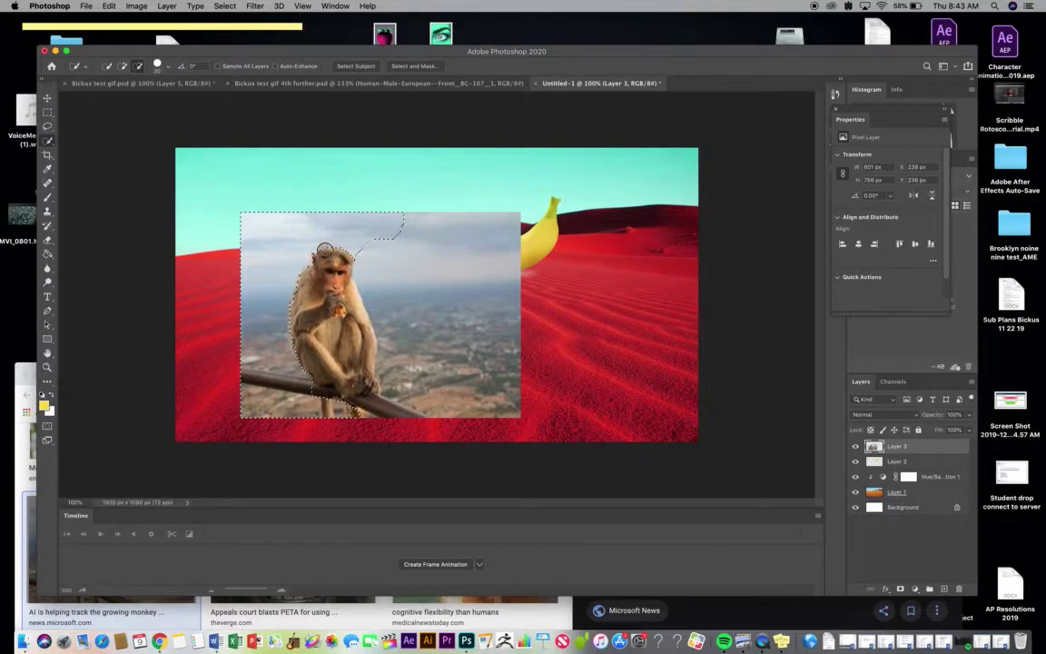
pyautogui.moveTo(397, 280); pyautogui.dragTo(400, 285)
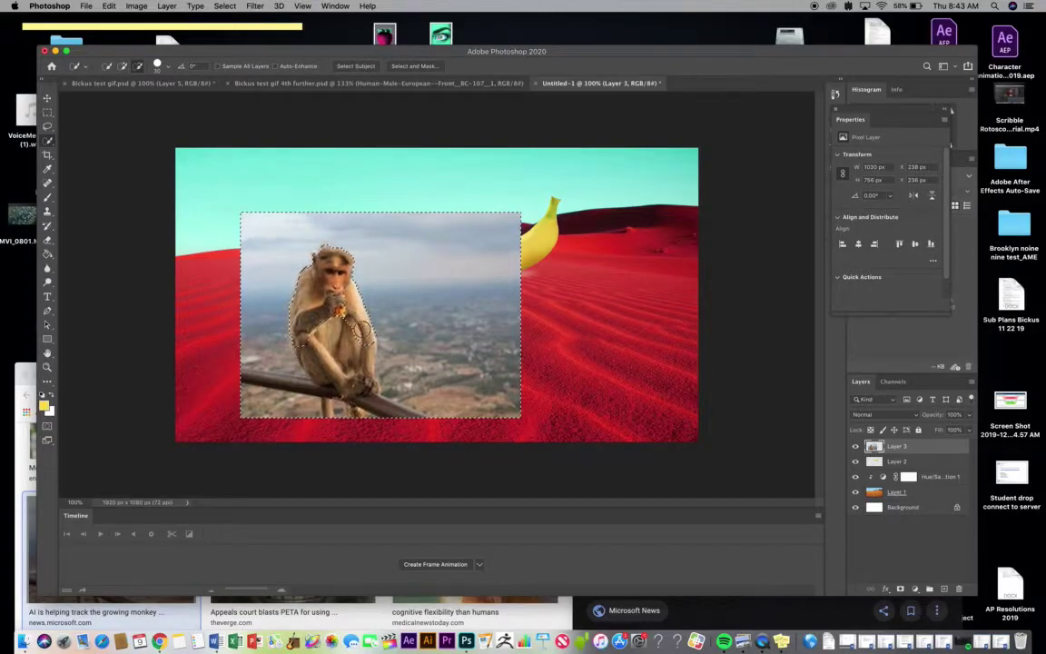
pyautogui.moveTo(342, 304); pyautogui.dragTo(367, 346)
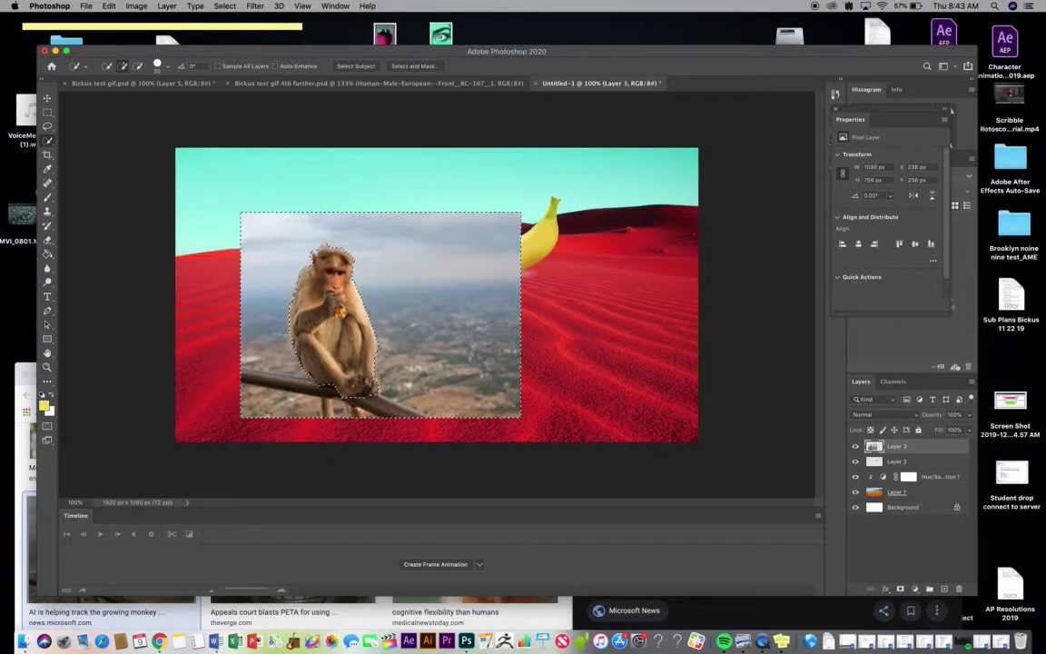
pyautogui.press('BackSpace')
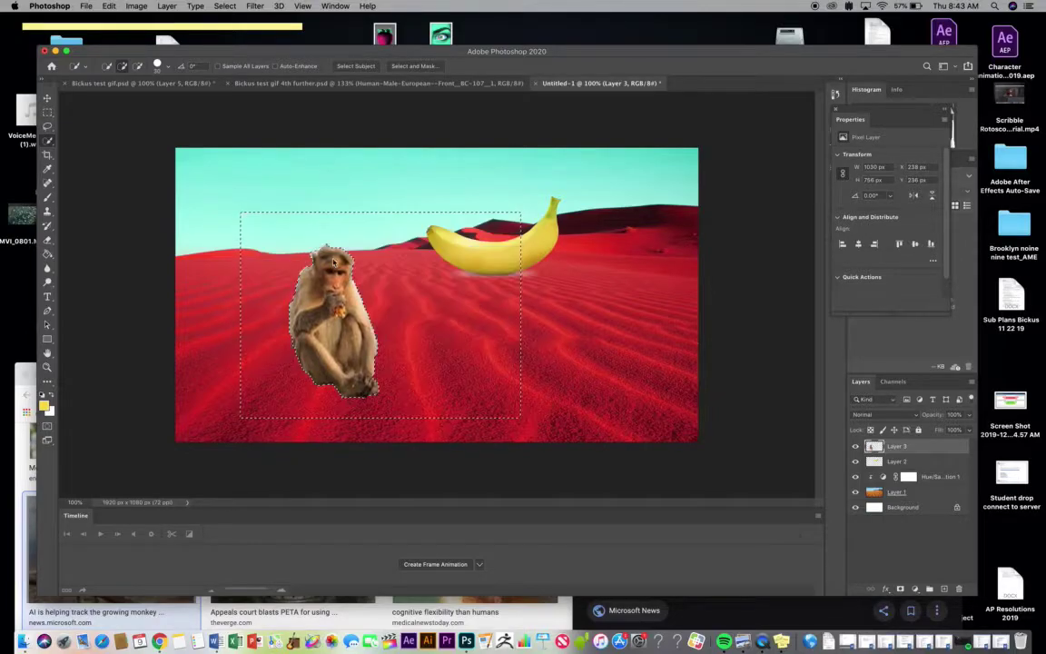
pyautogui.press('super+d')
# Step: Enlarge the cut-out monkey layer to about 1258 by 1010 px and move it toward the canvas's left edge
pyautogui.click(49, 98)
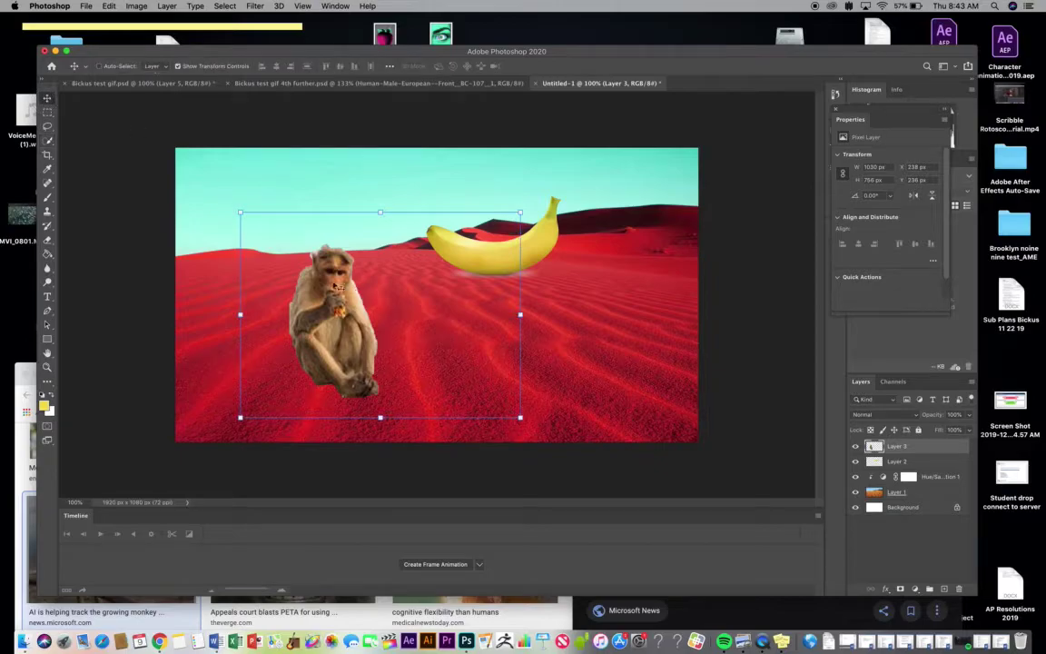
pyautogui.moveTo(524, 208); pyautogui.dragTo(583, 143)
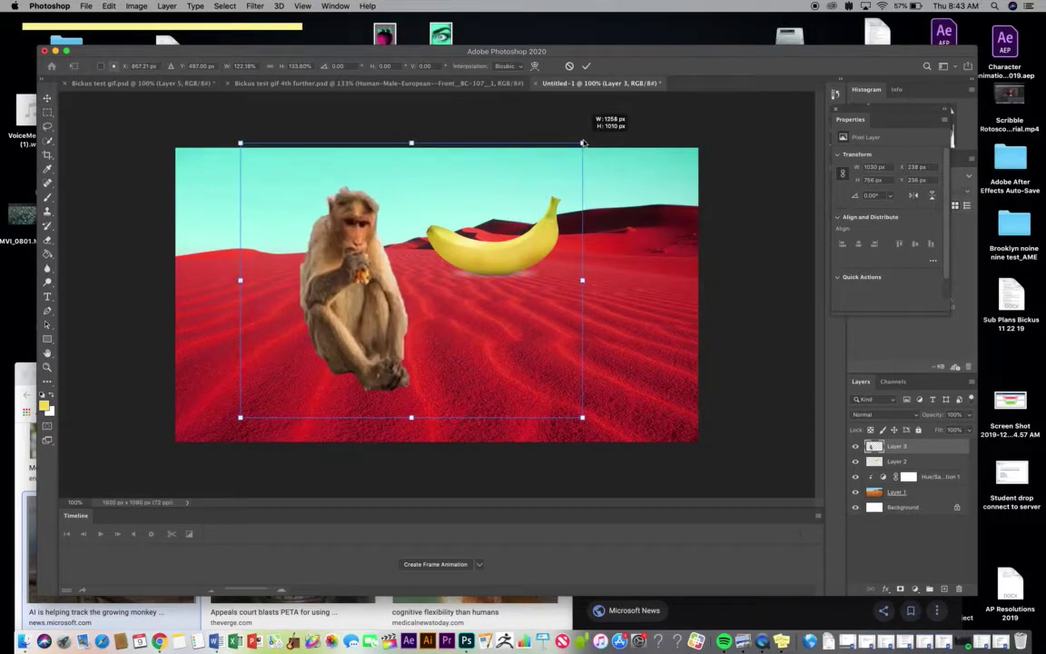
pyautogui.moveTo(350, 252); pyautogui.dragTo(295, 252)
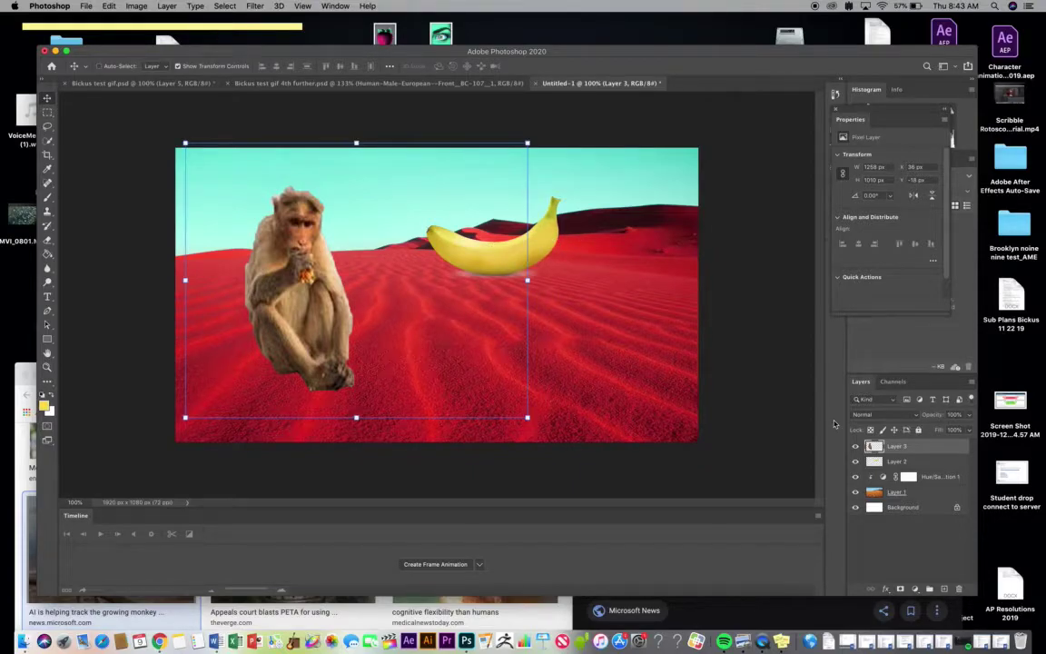
# Step: Enlarge the banana layer to about 687 by 461 px and move it down and right over the red dunes
pyautogui.click(888, 462)
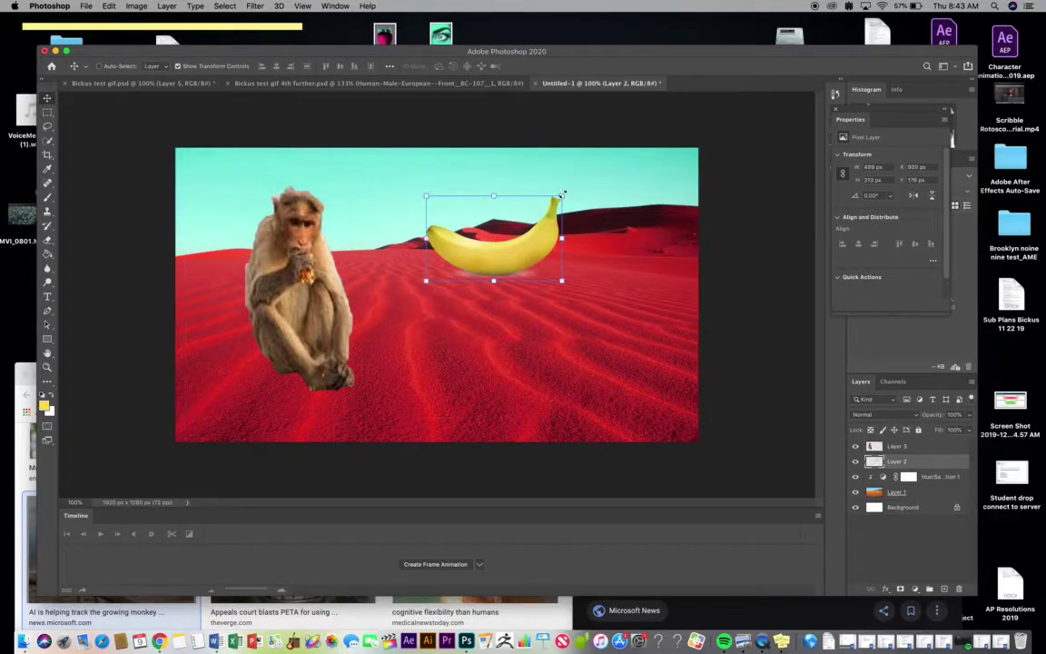
pyautogui.moveTo(563, 193); pyautogui.dragTo(614, 145)
pyautogui.moveTo(561, 227); pyautogui.dragTo(603, 281)
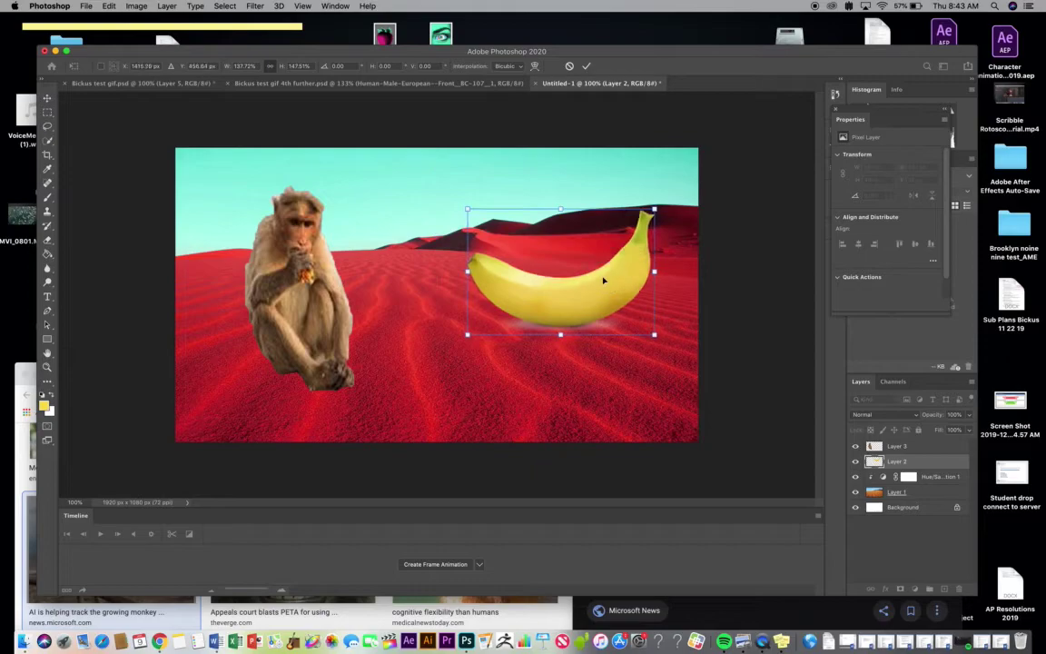
pyautogui.press('Return')
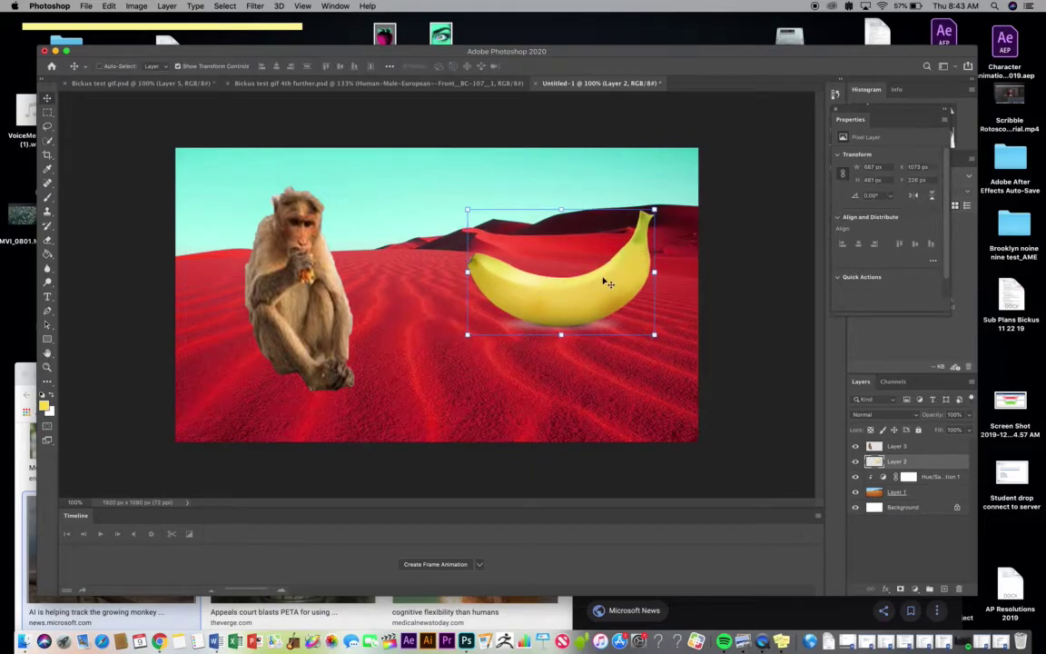
# Step: Add a Black & White adjustment layer above the monkey and clip it so it affects only the monkey
pyautogui.click(908, 445)
pyautogui.click(914, 589)
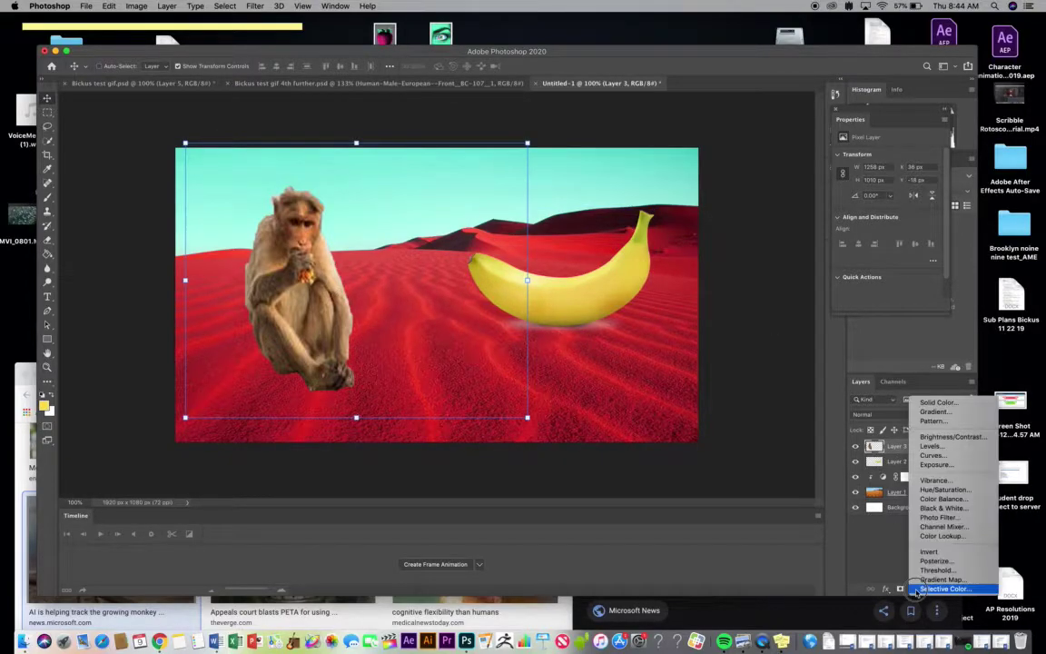
pyautogui.click(930, 508)
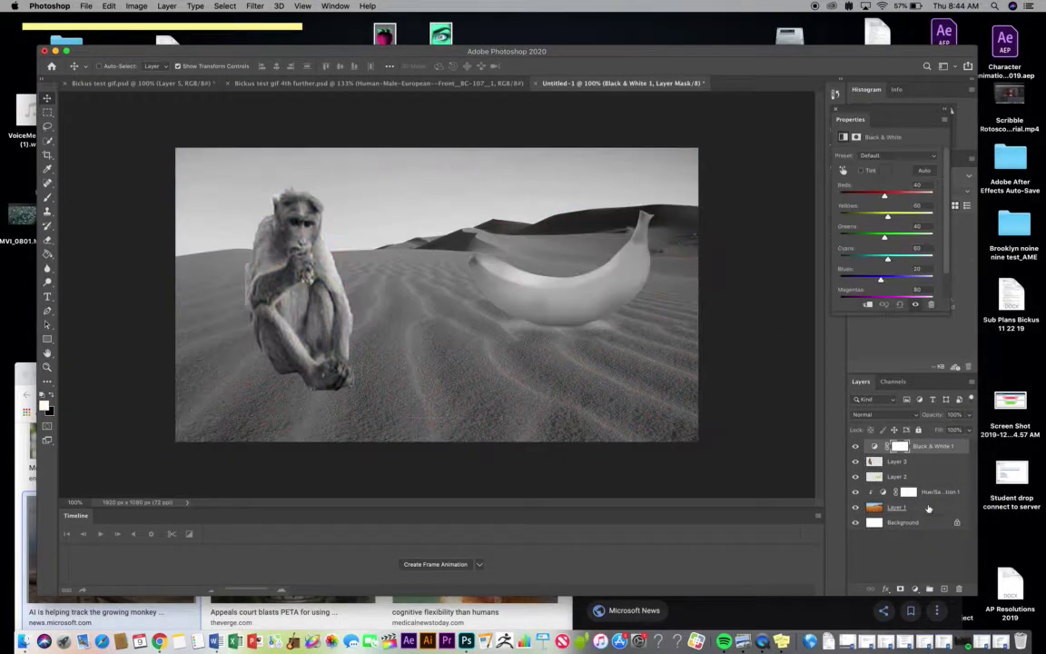
pyautogui.click(868, 306)
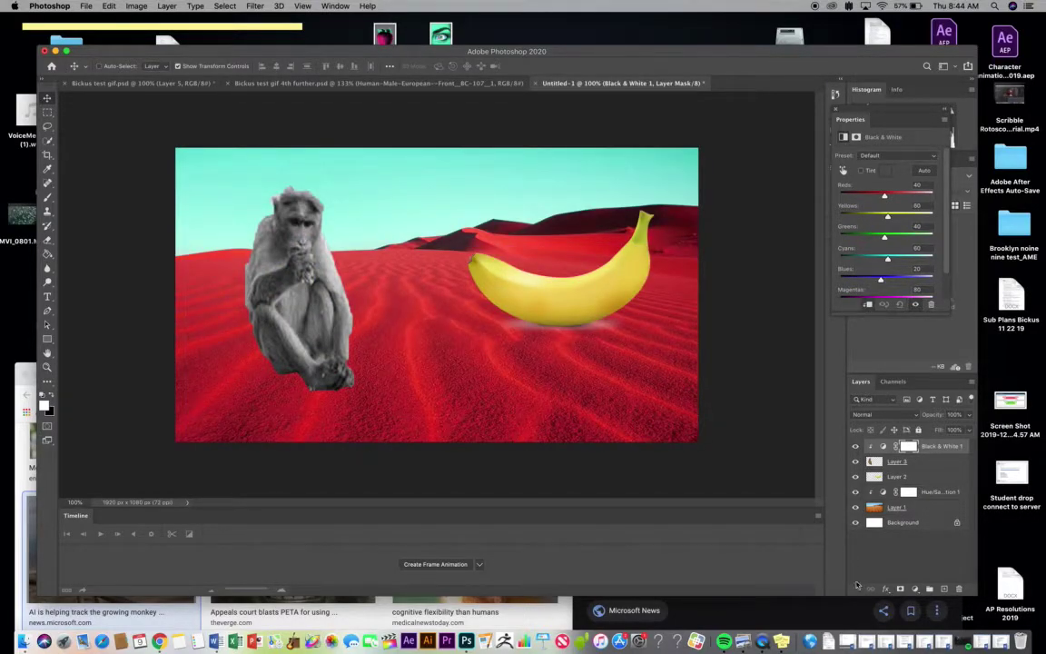
# Step: Add a Brightness/Contrast adjustment clipped to the monkey, with brightness -2 and contrast 87
pyautogui.click(914, 588)
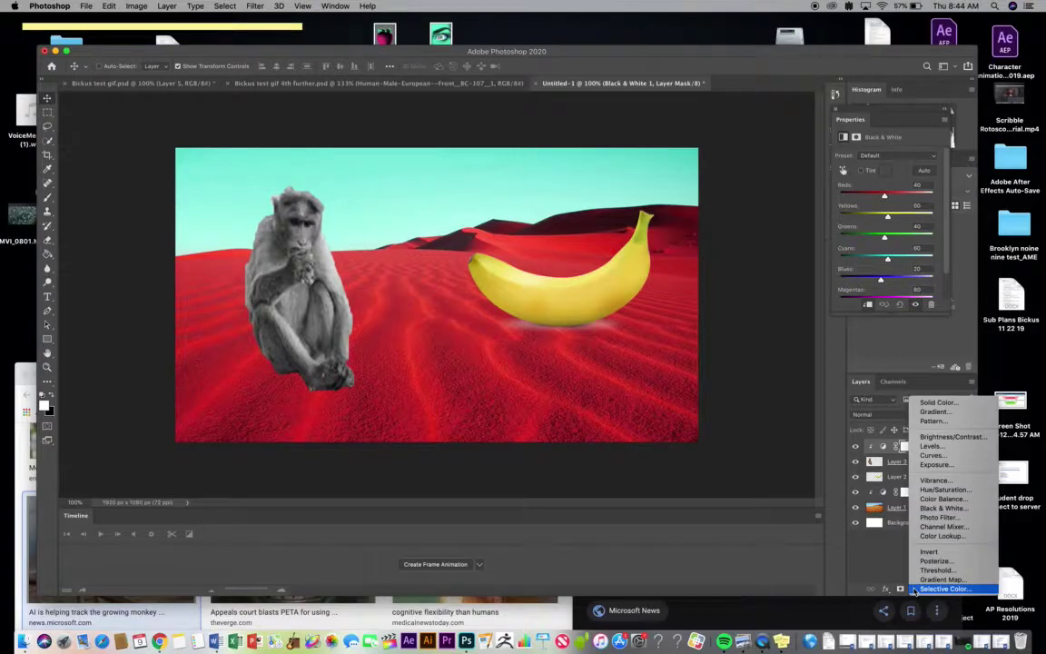
pyautogui.click(938, 438)
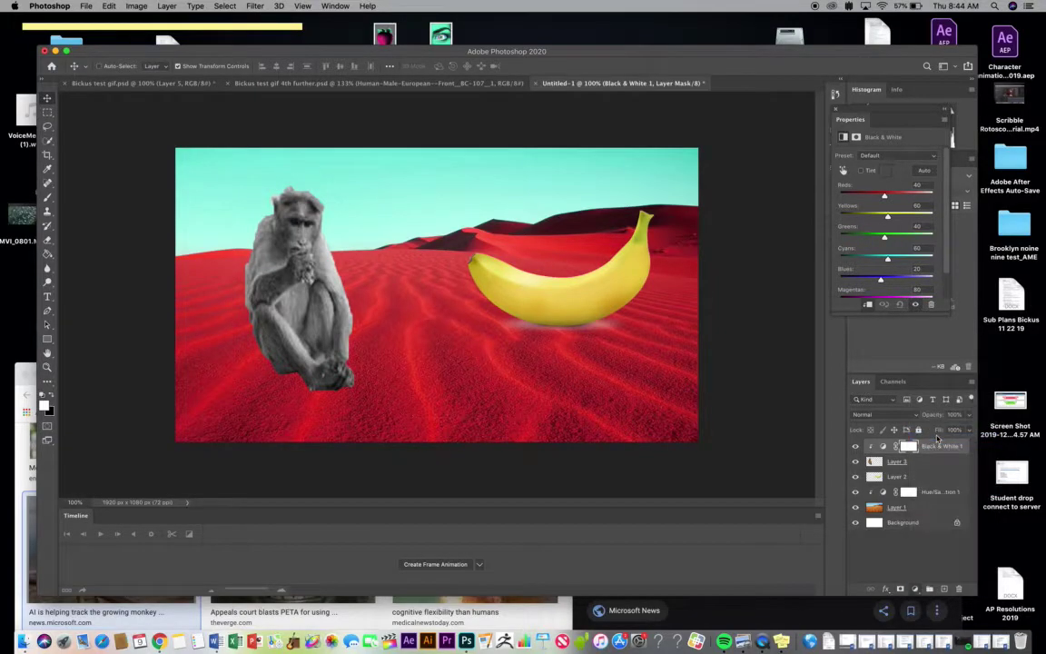
pyautogui.click(870, 305)
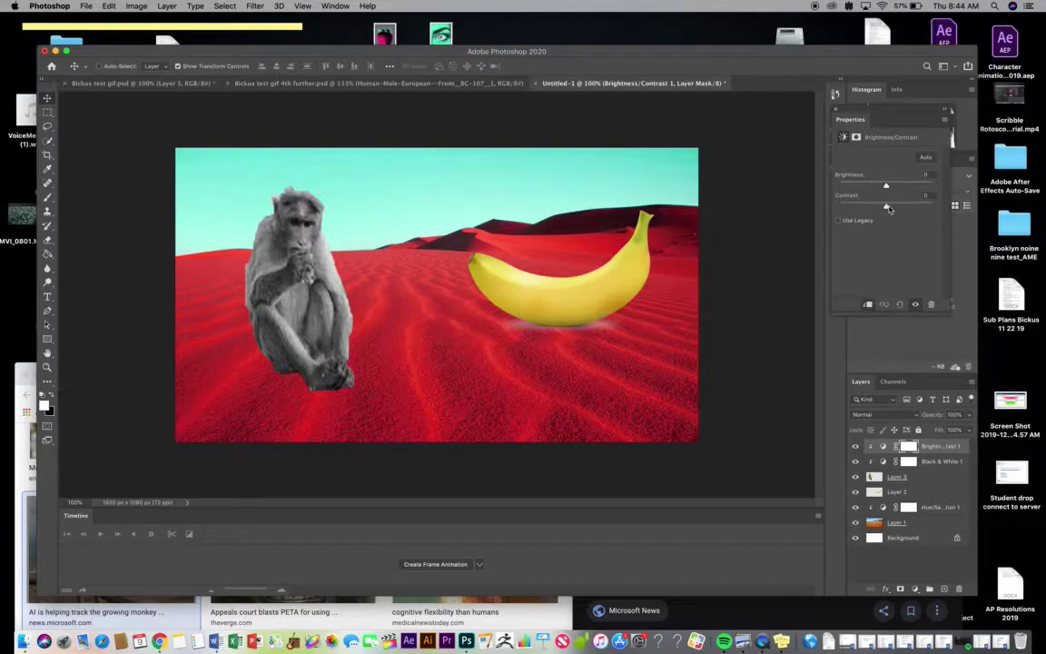
pyautogui.moveTo(891, 210); pyautogui.dragTo(928, 210)
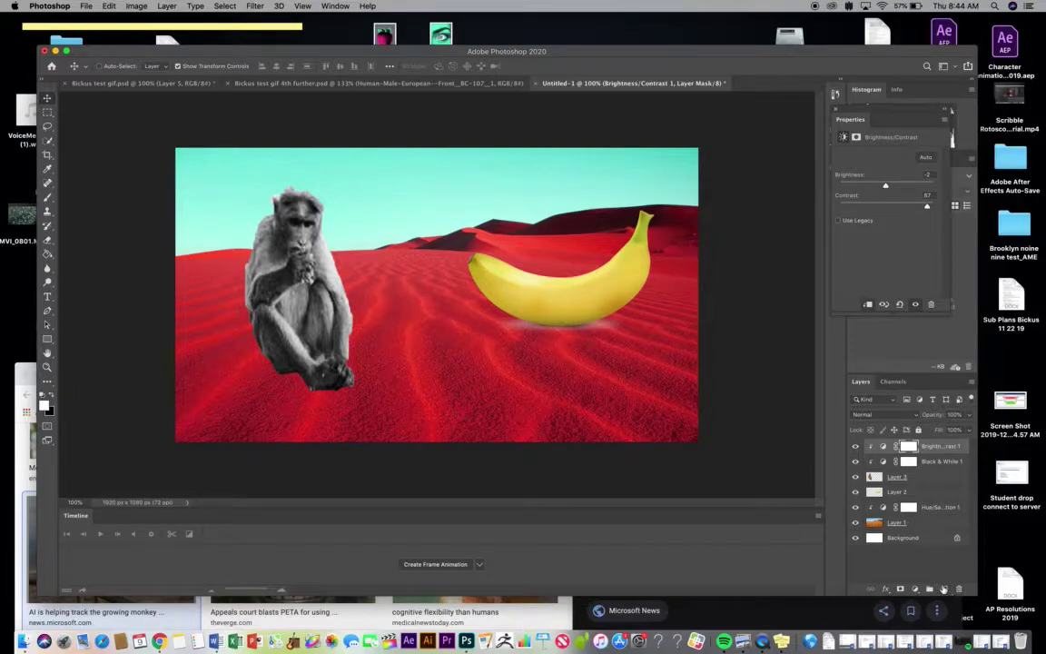
# Step: Create a new layer and make a round selection about 139 by 146 px in the sky's upper-left corner
pyautogui.click(943, 589)
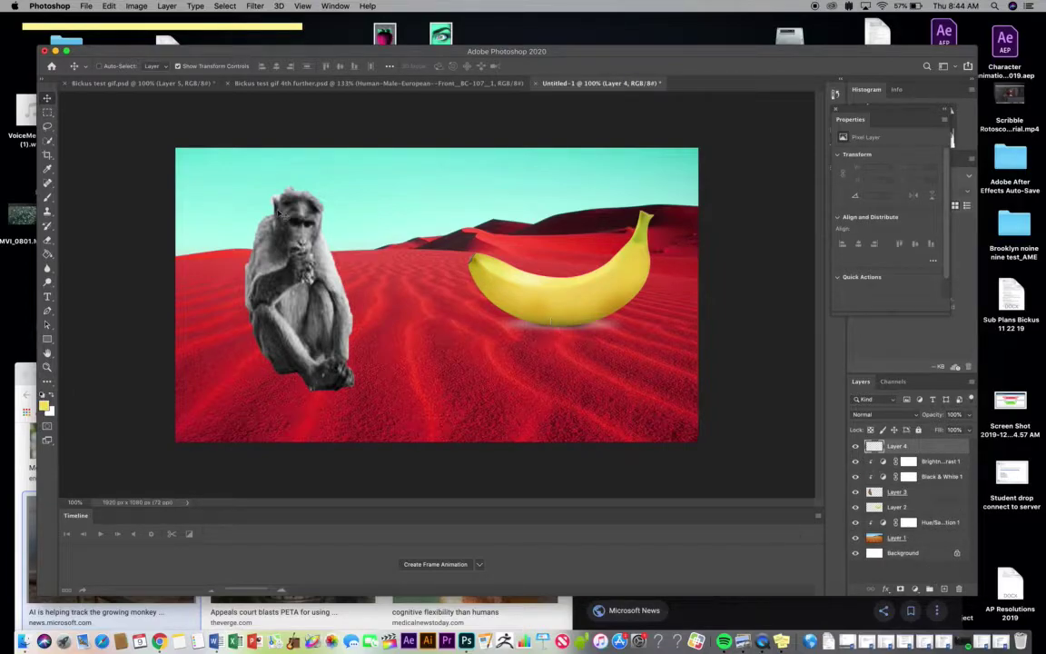
pyautogui.click(47, 112)
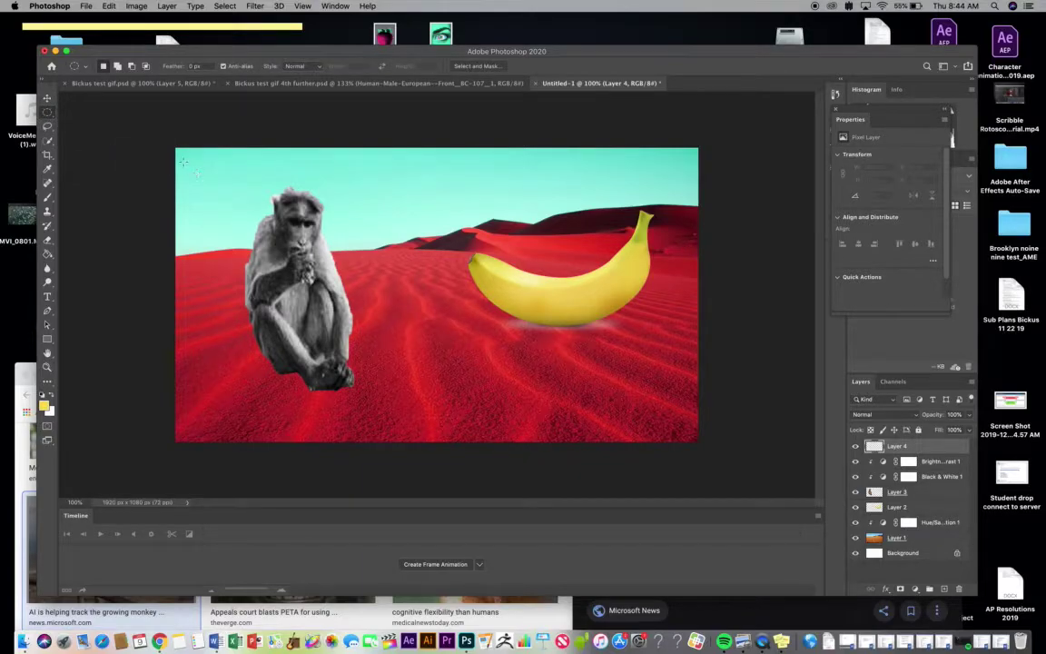
pyautogui.moveTo(191, 164); pyautogui.dragTo(229, 204)
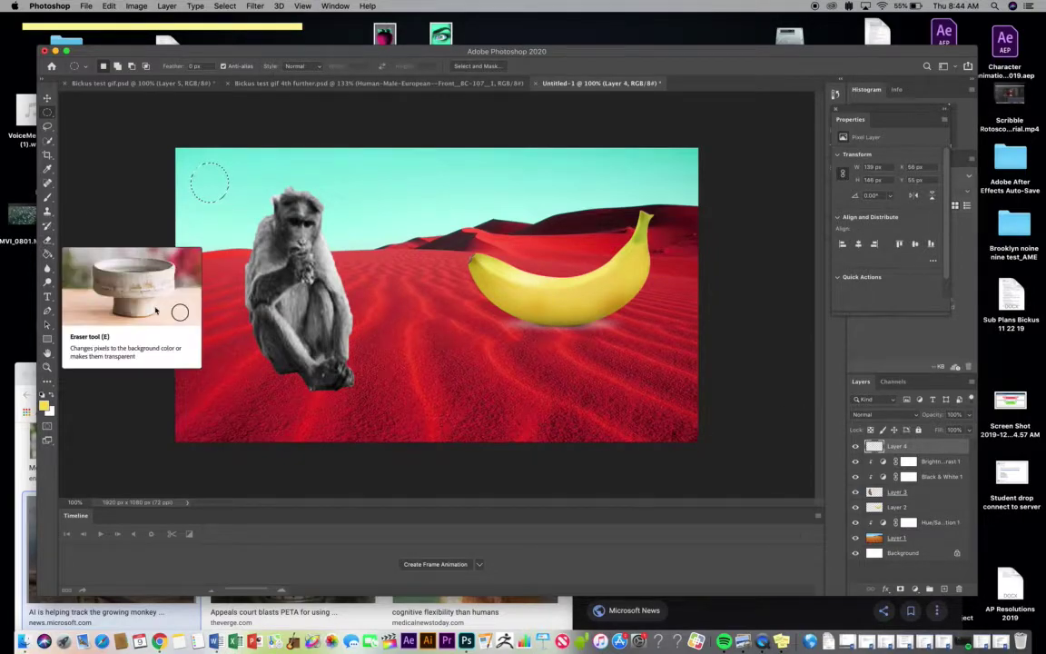
# Step: Fill the round selection with bright green (RGB 158, 252, 75) using the Paint Bucket, then deselect
pyautogui.click(49, 256)
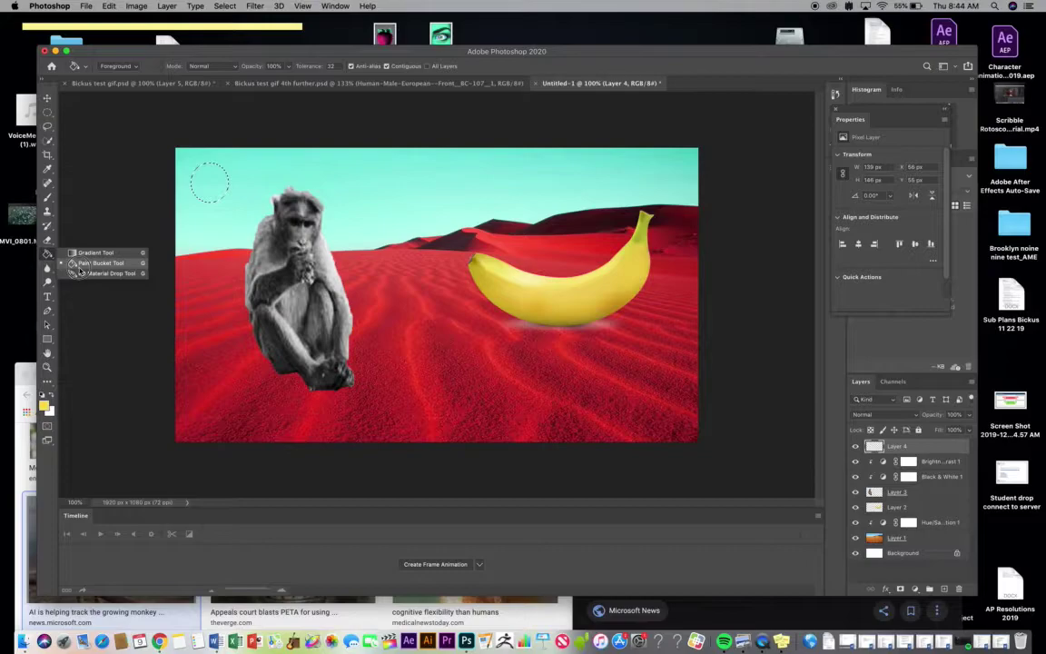
pyautogui.click(80, 266)
pyautogui.click(44, 406)
pyautogui.moveTo(524, 330)
pyautogui.mouseDown()
pyautogui.moveTo(532, 347)
pyautogui.moveTo(536, 248)
pyautogui.moveTo(538, 356)
pyautogui.moveTo(535, 344)
pyautogui.mouseUp()
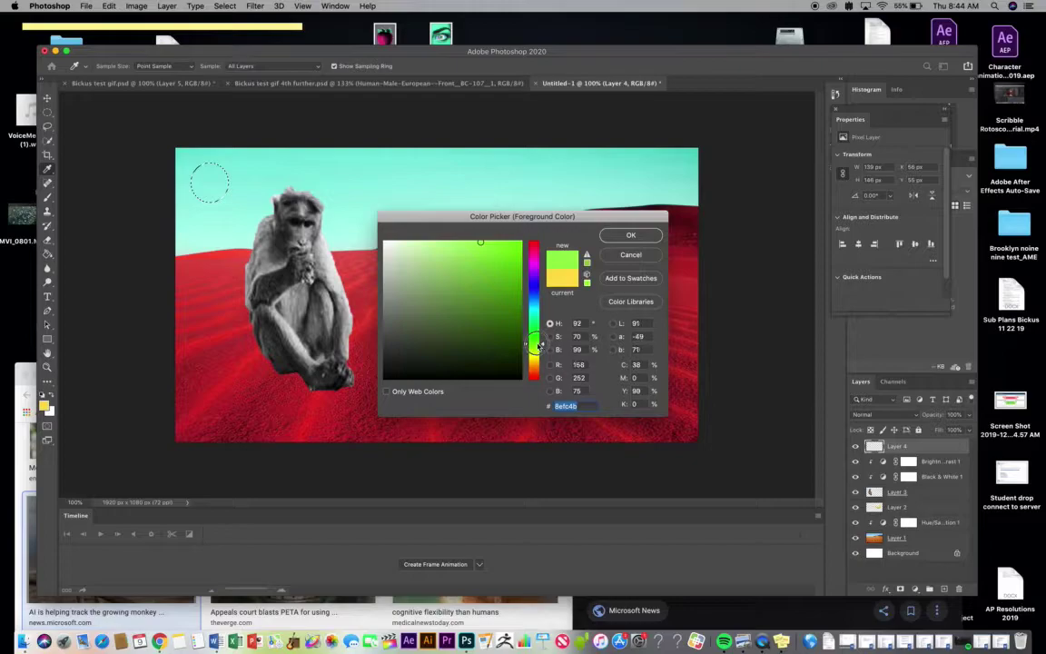
pyautogui.click(653, 236)
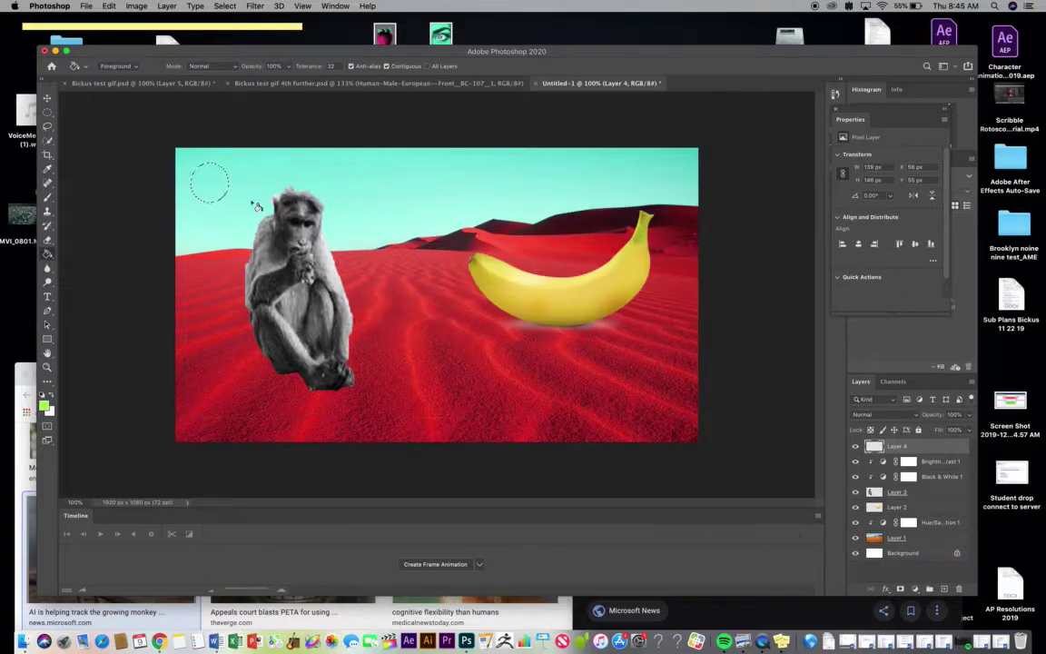
pyautogui.click(200, 168)
pyautogui.press('super+d')
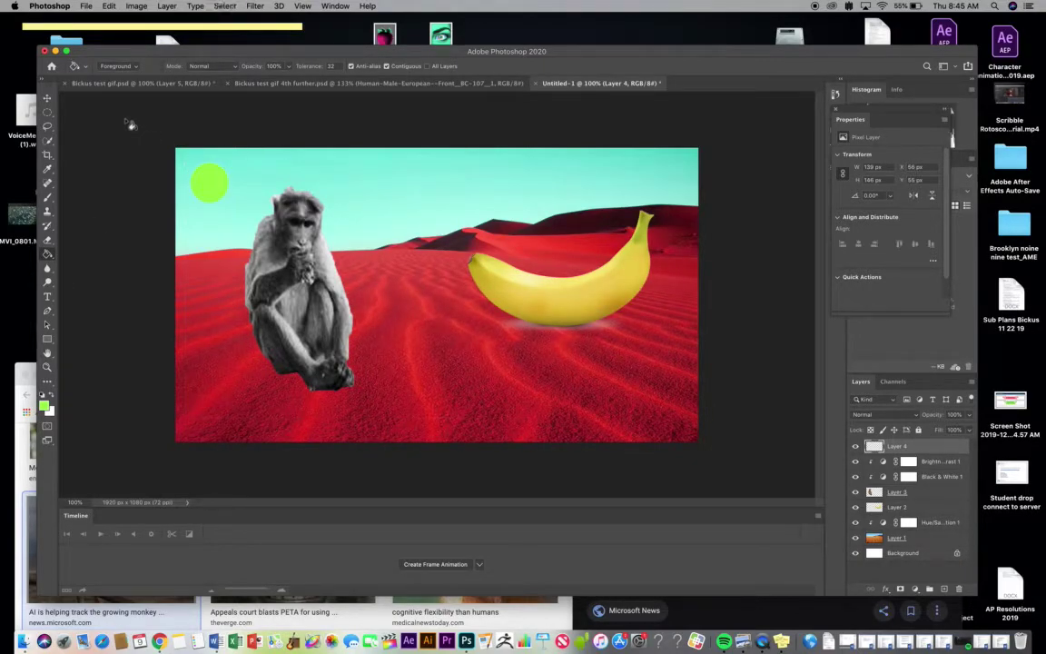
# Step: Duplicate the green circle eight times to form a horizontal row across the sky
pyautogui.click(47, 97)
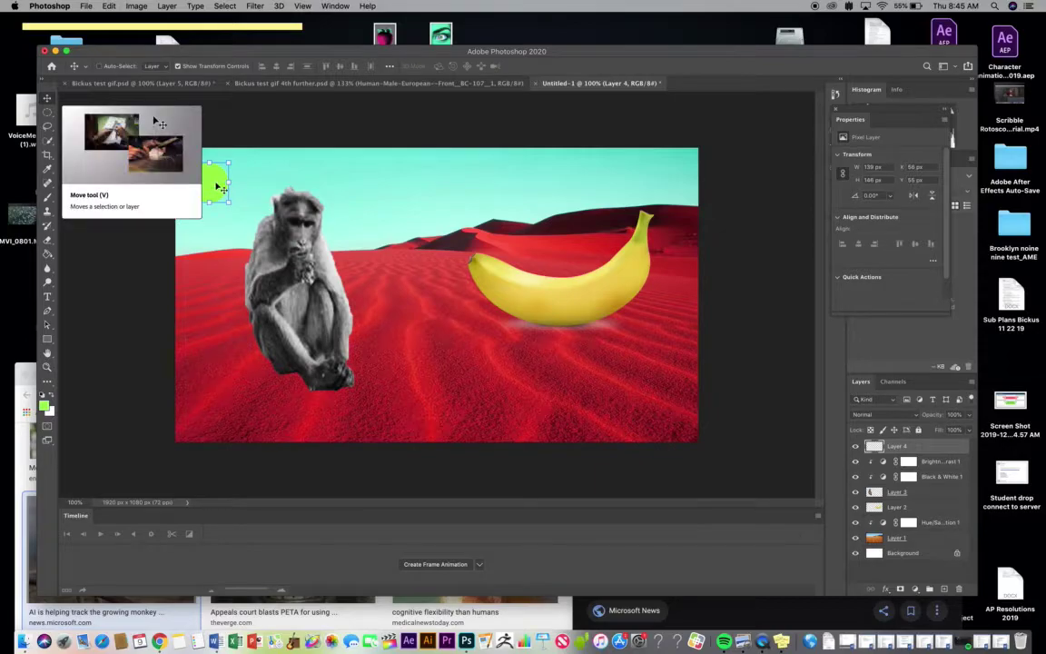
pyautogui.moveTo(216, 186); pyautogui.dragTo(388, 188)
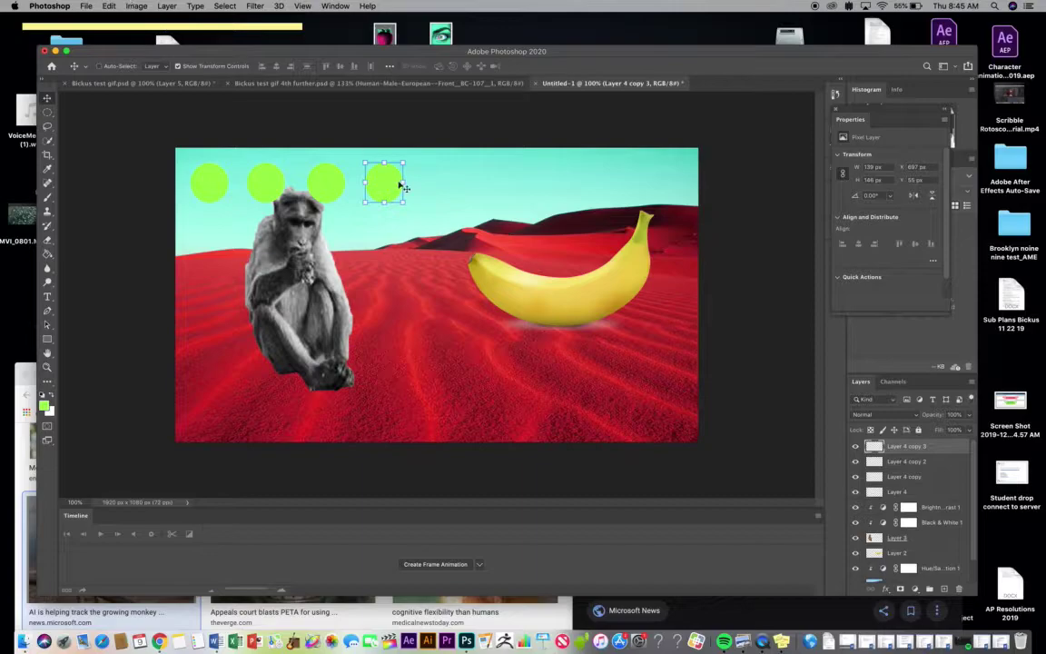
pyautogui.moveTo(388, 185); pyautogui.dragTo(698, 181)
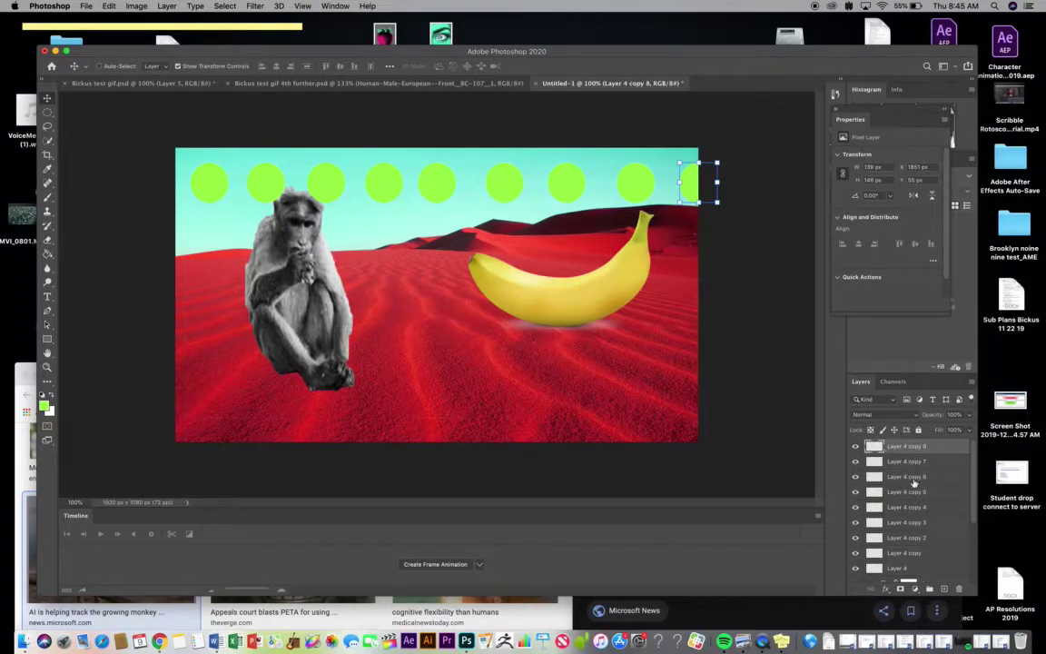
# Step: Merge the nine circle layers into one layer and toggle its visibility to check the row
pyautogui.press('super+z')
pyautogui.press('super+z')
pyautogui.press('super+z')
pyautogui.press('super+z')
pyautogui.press('super+z')
pyautogui.press('super+z')
pyautogui.press('super+z')
pyautogui.press('super+z')
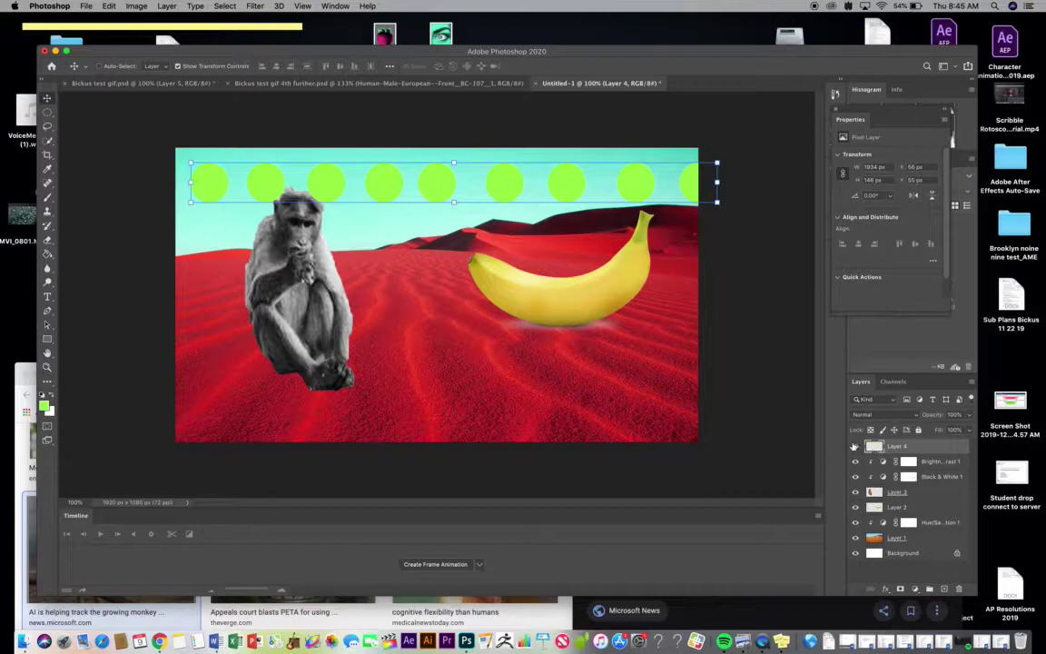
pyautogui.click(854, 447)
pyautogui.click(854, 445)
# Step: Reposition the row of green circles and duplicate it downward into six staggered rows covering the canvas
pyautogui.moveTo(284, 172); pyautogui.dragTo(372, 271)
pyautogui.moveTo(262, 263); pyautogui.dragTo(25, 268)
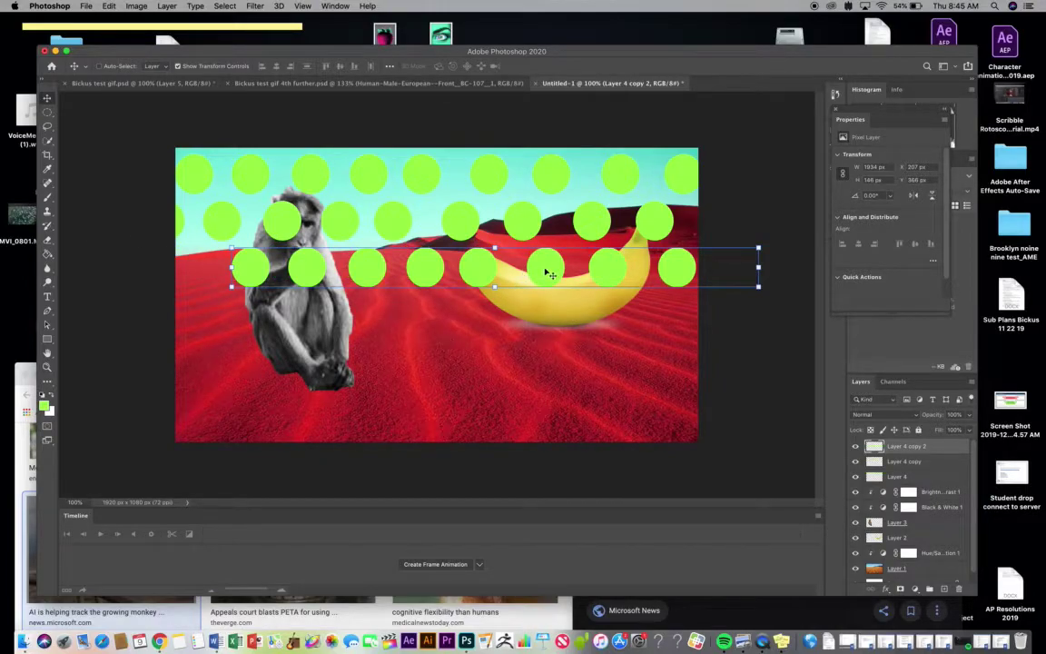
pyautogui.keyDown('alt'); pyautogui.moveTo(546, 270); pyautogui.dragTo(498, 411); pyautogui.keyUp('alt')
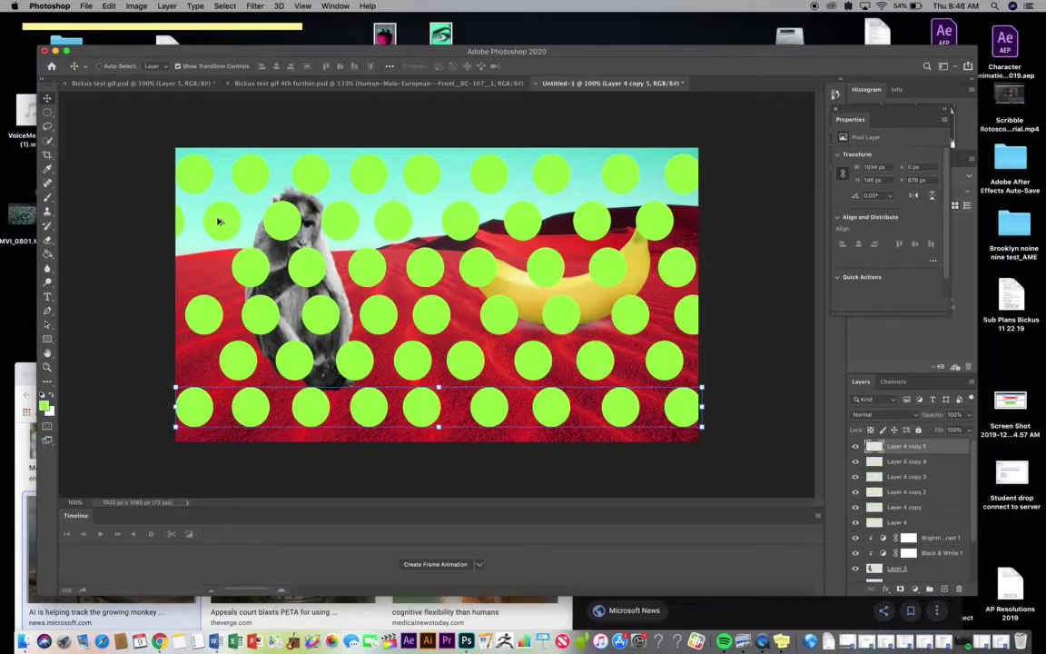
# Step: Duplicate the bottom row of circles up onto the third row to fill the gap at its left end
pyautogui.moveTo(220, 221); pyautogui.dragTo(205, 86)
pyautogui.press('super+z')
pyautogui.moveTo(204, 400); pyautogui.dragTo(207, 269)
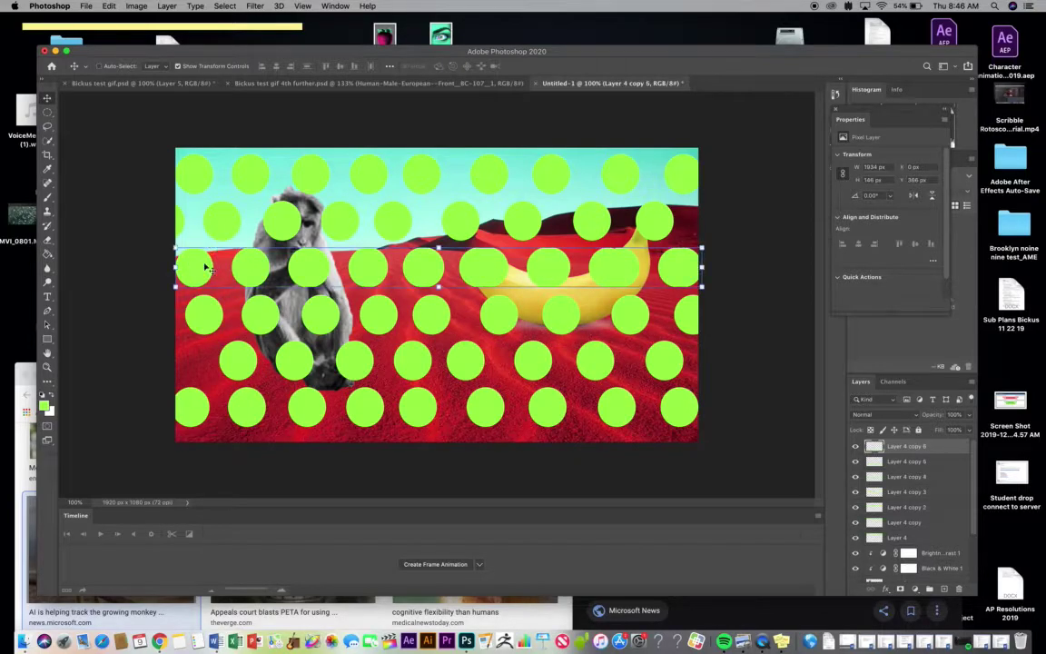
# Step: Merge all the circle row layers into a single layer and hide it
pyautogui.keyDown('shift'); pyautogui.click(931, 541); pyautogui.keyUp('shift')
pyautogui.rightClick(928, 540)
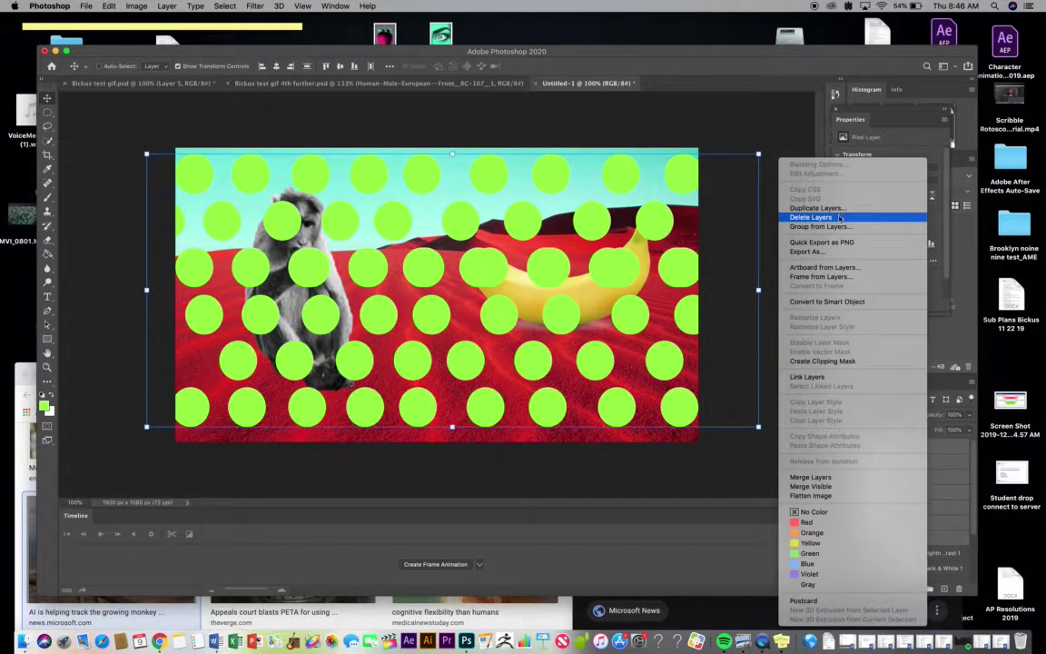
pyautogui.click(868, 481)
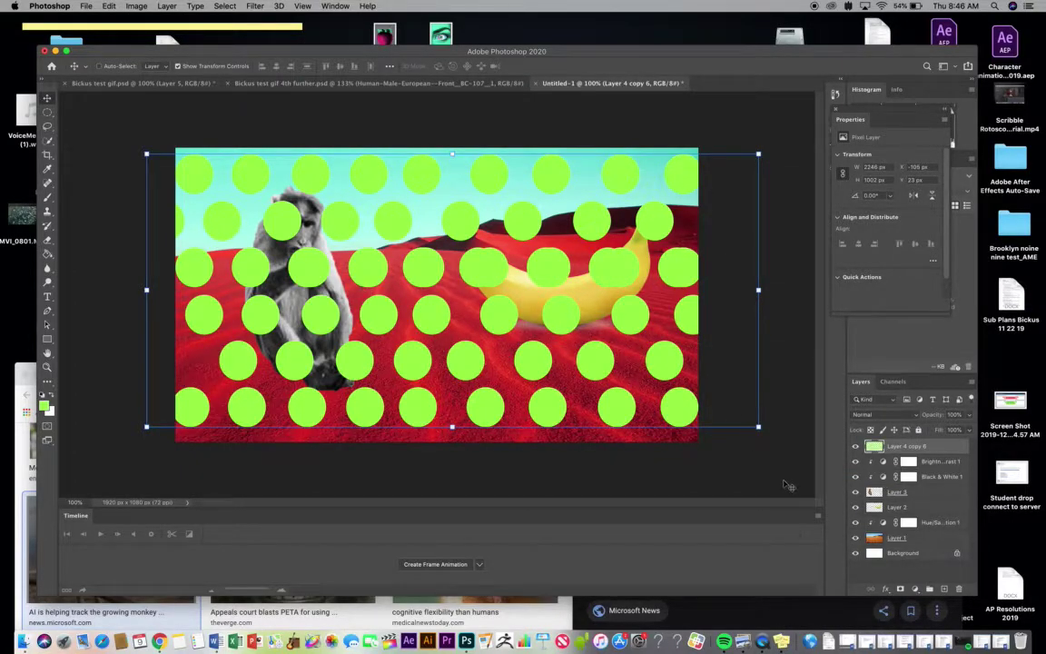
pyautogui.click(855, 447)
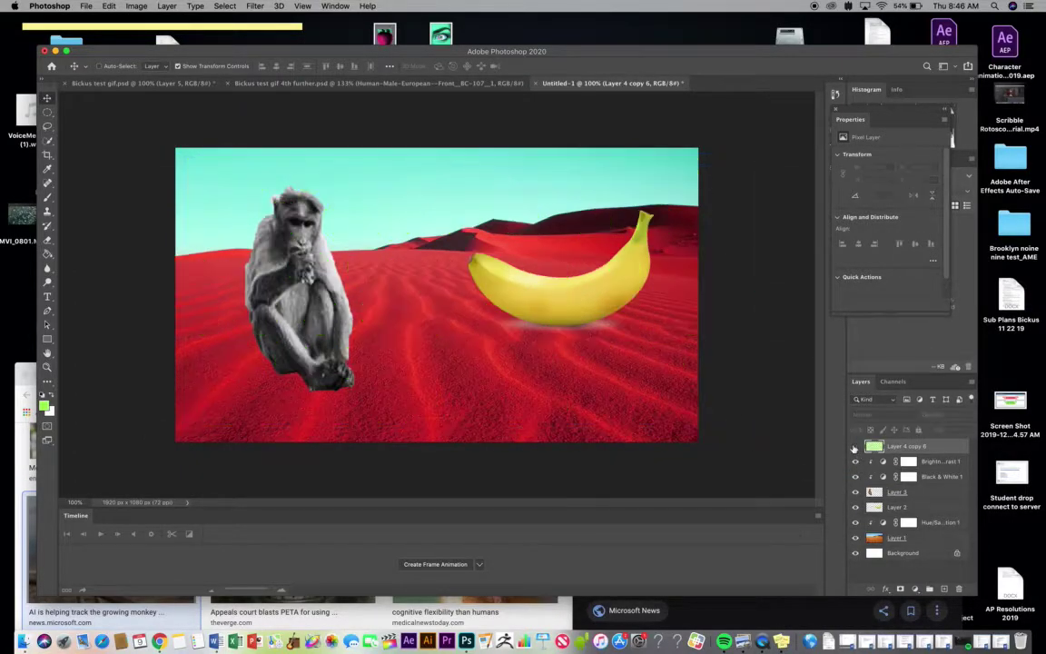
# Step: Select a thin full-width strip about 1920 by 53 px near the sky's upper edge with the Rectangular Marquee tool
pyautogui.click(48, 112)
pyautogui.rightClick(50, 116)
pyautogui.click(91, 102)
pyautogui.moveTo(165, 151); pyautogui.dragTo(726, 167)
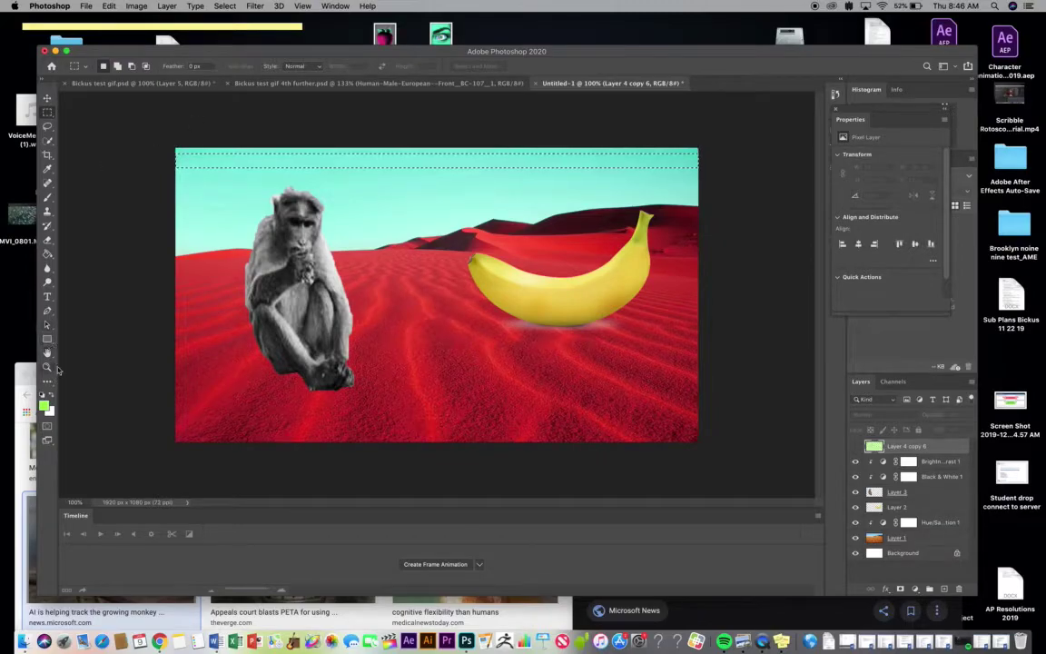
# Step: Fill the selected strip with the bright green on a new layer, then deselect
pyautogui.click(47, 256)
pyautogui.click(282, 163)
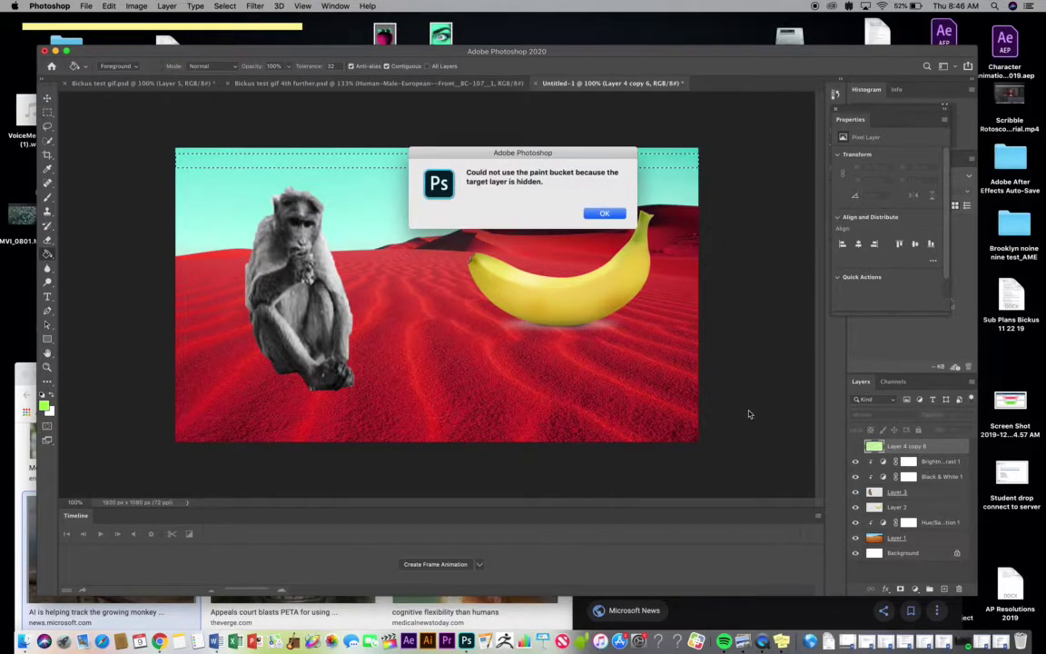
pyautogui.click(605, 212)
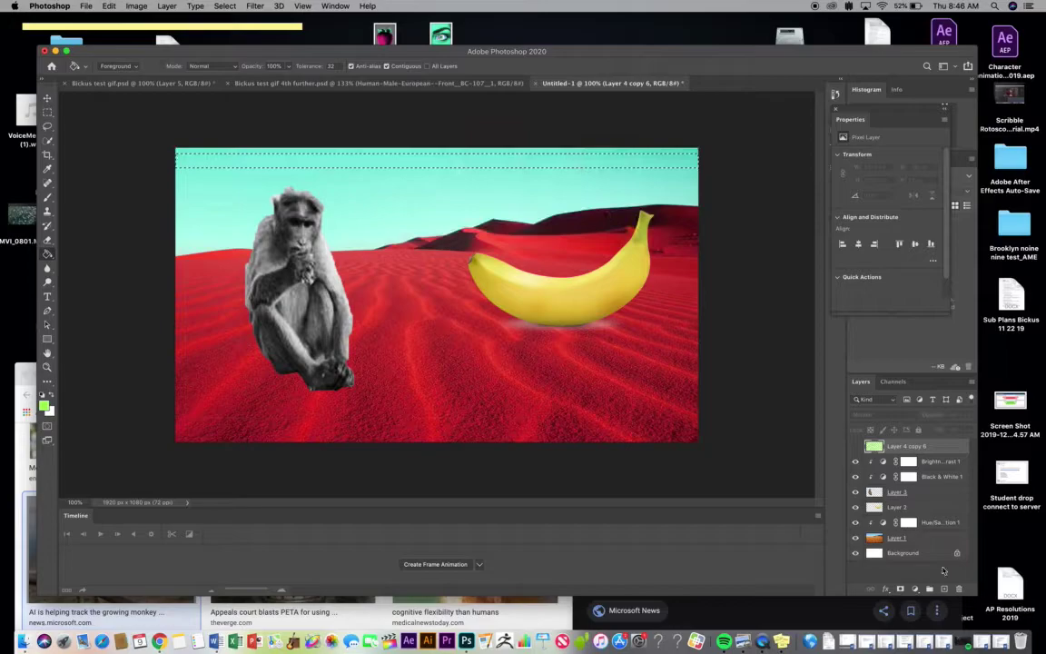
pyautogui.press('super+alt+shift+n')
pyautogui.click(311, 162)
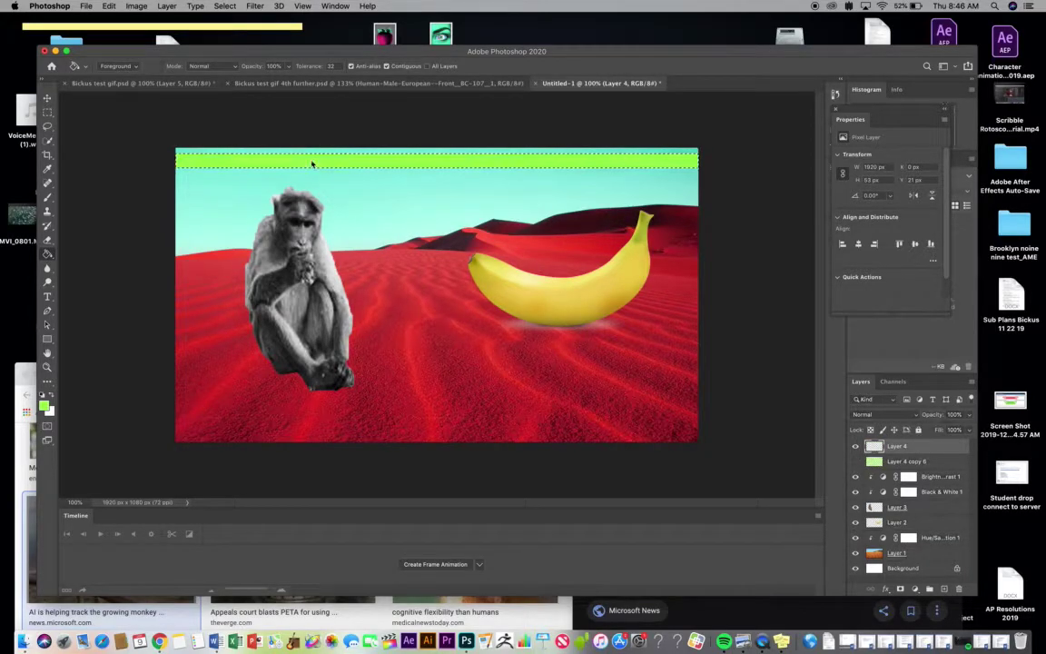
pyautogui.click(47, 99)
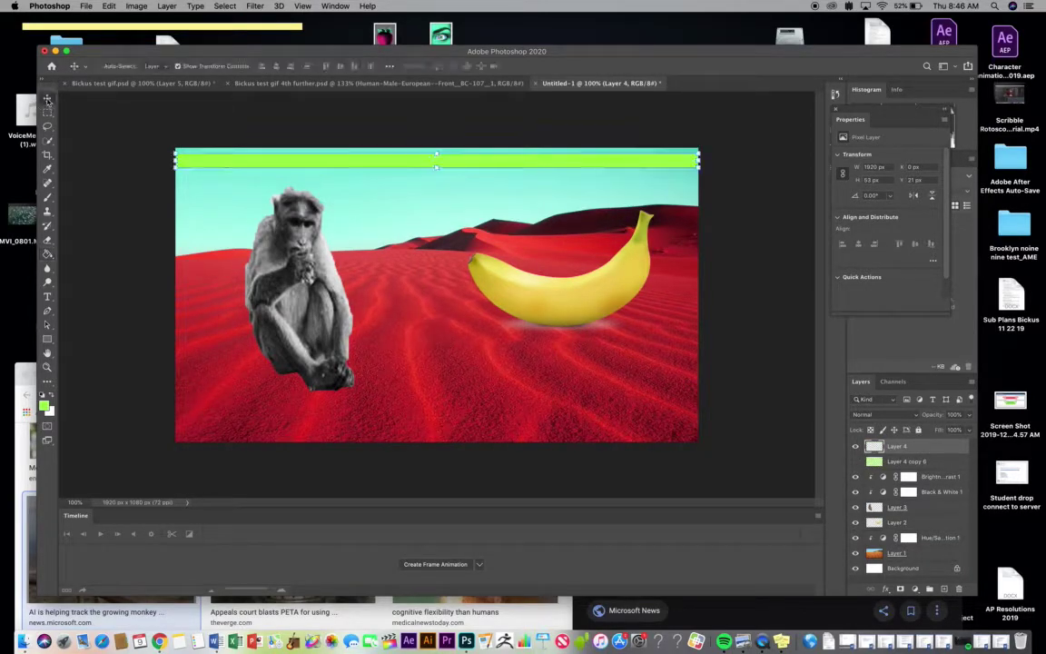
# Step: Duplicate the green stripe down the canvas at roughly even spacing to make ten stripes, and merge them into one layer
pyautogui.moveTo(354, 166); pyautogui.dragTo(345, 431)
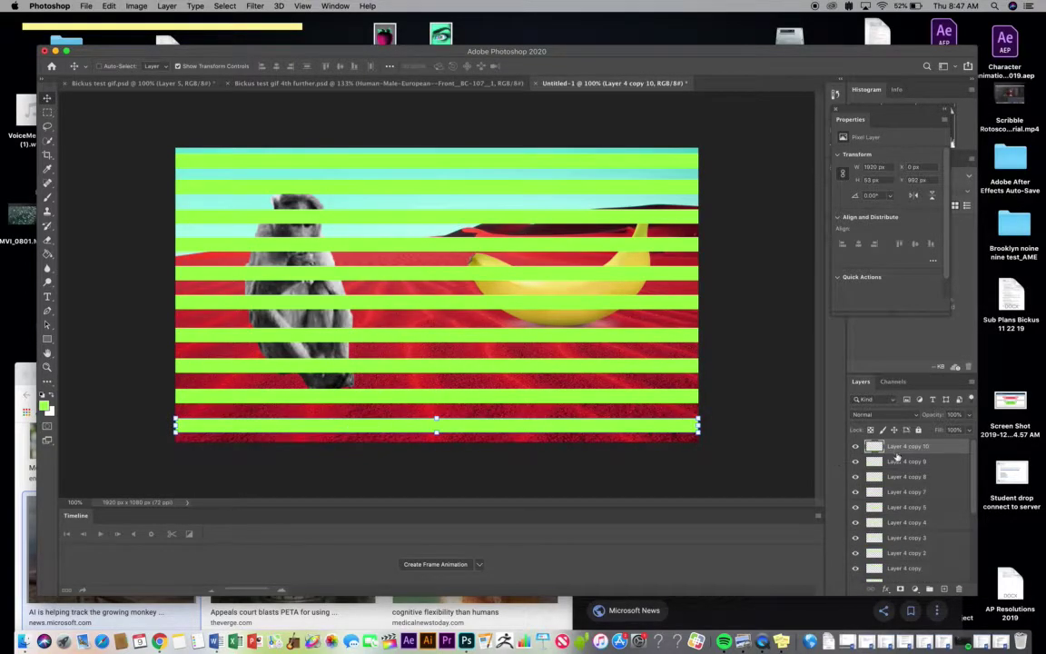
pyautogui.press('super+e')
pyautogui.press('super+e')
pyautogui.press('super+e')
pyautogui.press('super+e')
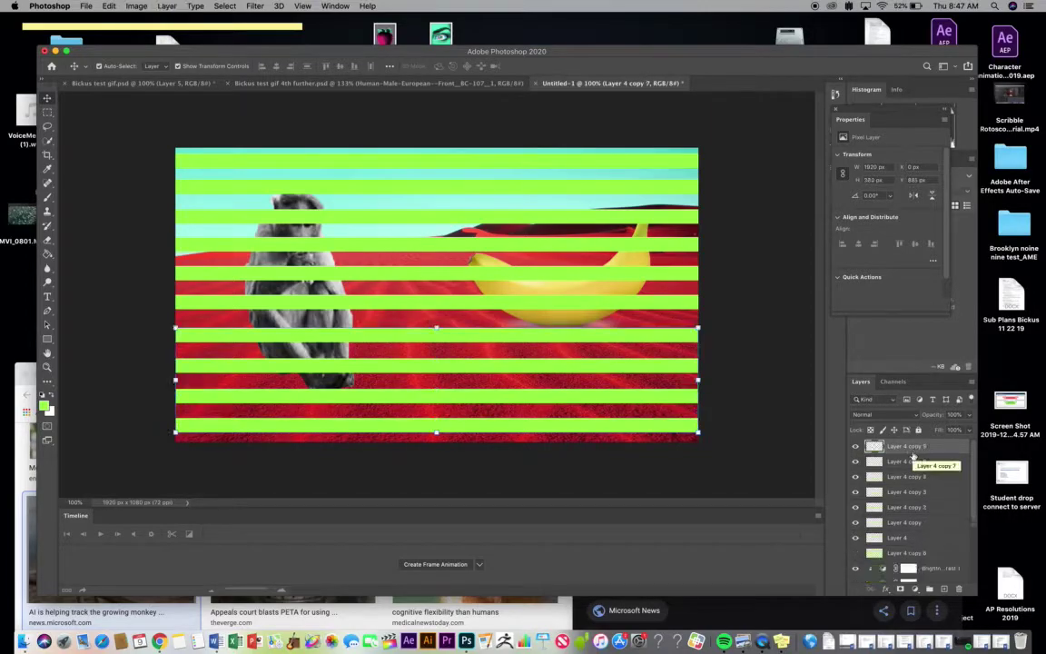
pyautogui.press('super+e')
pyautogui.press('super+e')
pyautogui.press('super+e')
pyautogui.press('super+e')
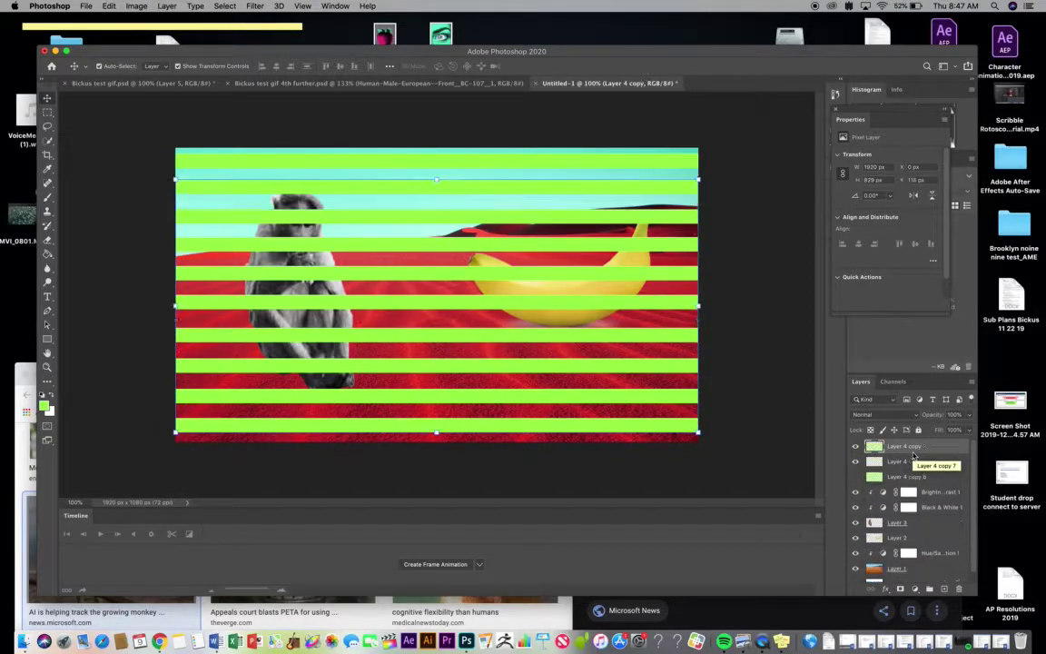
pyautogui.press('super+e')
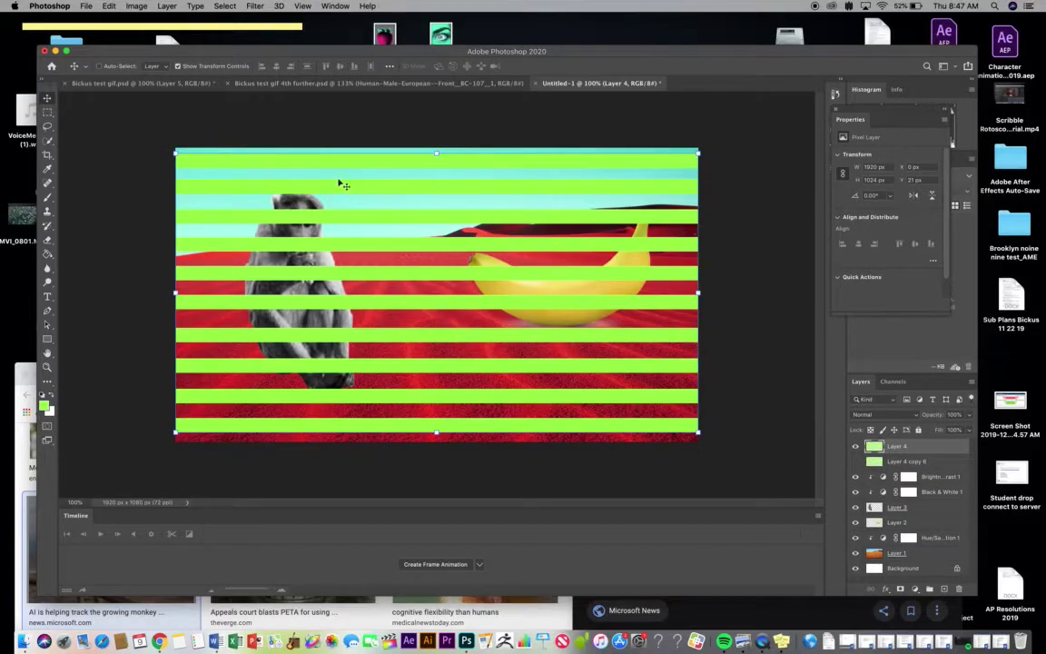
# Step: Duplicate the merged stripe layer and shift the copy up to about Y -39 px so it covers the gaps between the stripes
pyautogui.rightClick(820, 406)
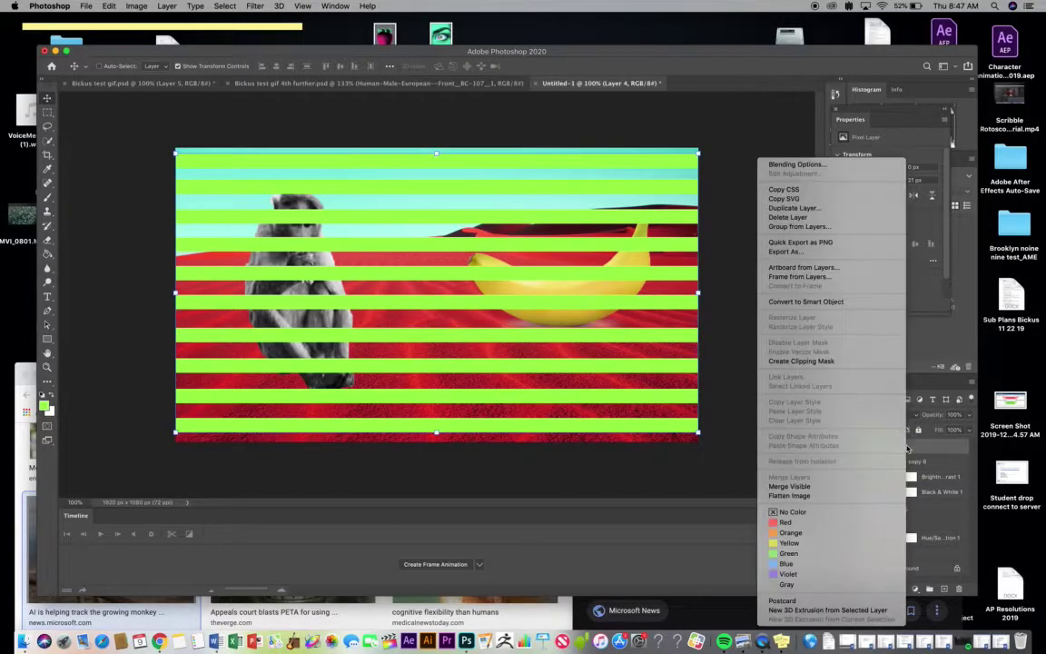
pyautogui.click(826, 208)
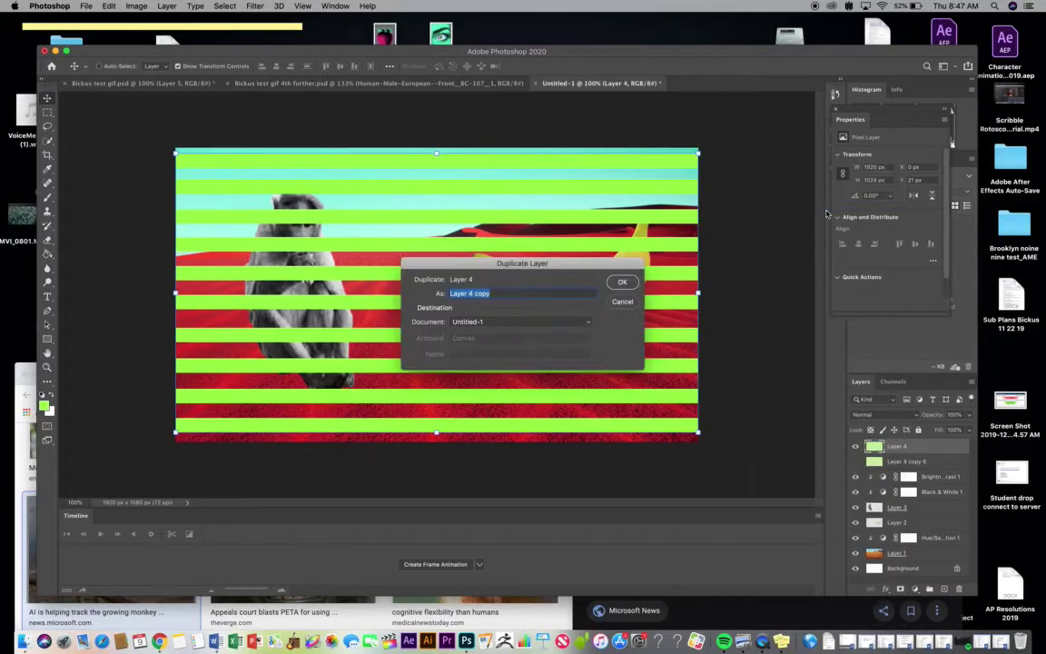
pyautogui.click(624, 283)
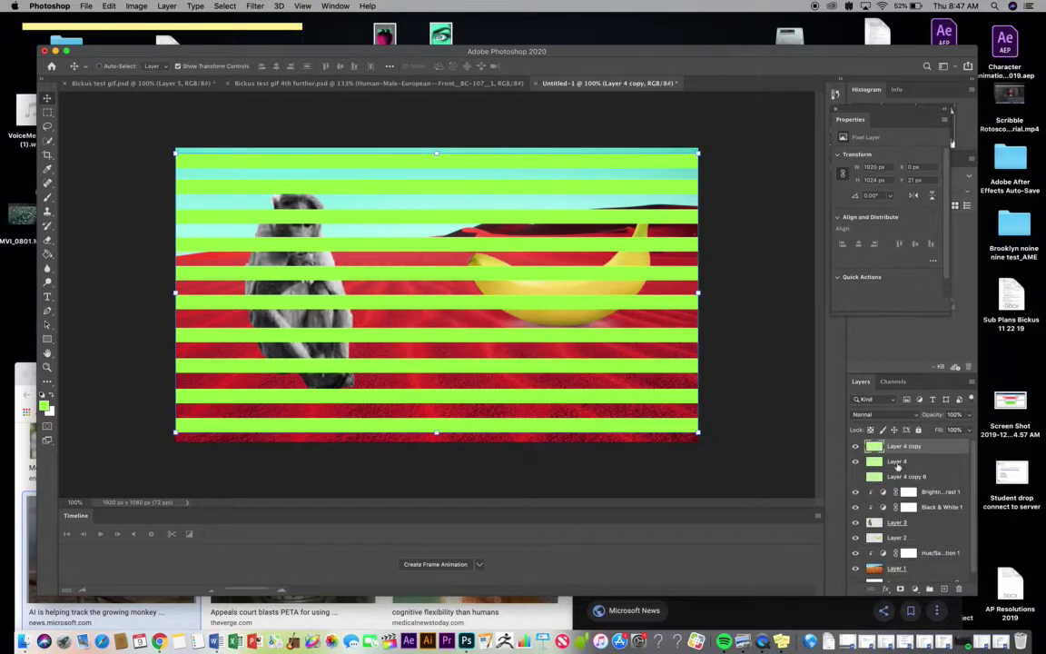
pyautogui.moveTo(457, 160)
pyautogui.mouseDown()
pyautogui.moveTo(454, 173)
pyautogui.moveTo(453, 141)
pyautogui.moveTo(460, 148)
pyautogui.mouseUp()
pyautogui.press('Up')
pyautogui.press('Up')
pyautogui.press('Up')
pyautogui.press('Up')
pyautogui.press('Up')
pyautogui.press('Up')
pyautogui.press('Up')
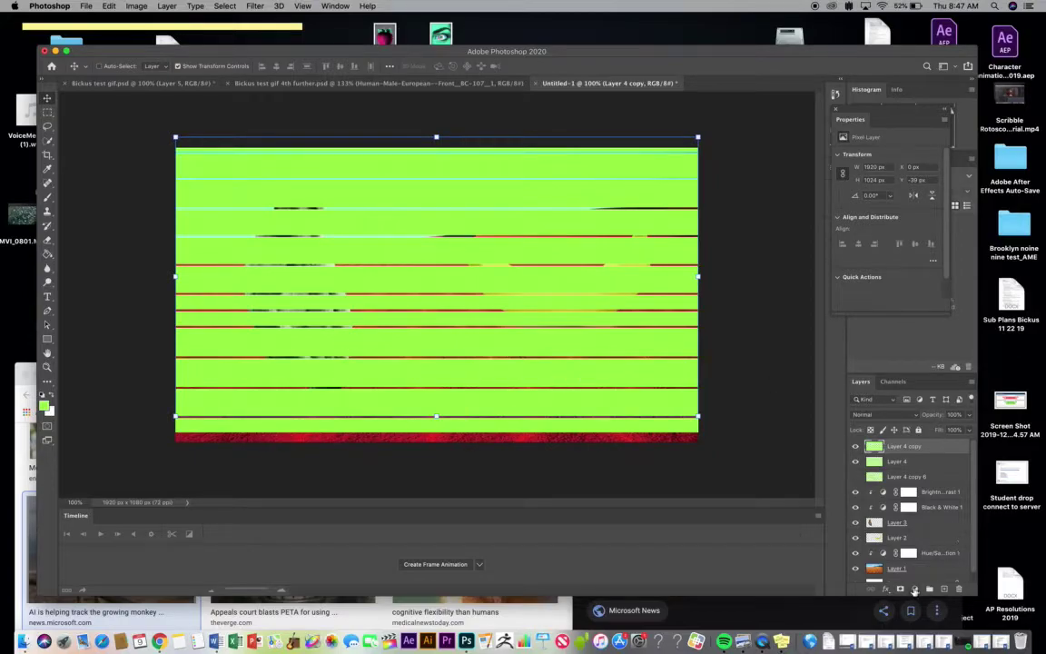
# Step: Recolour the duplicated stripes orange with a clipped Hue/Saturation adjustment at Hue -66, and hide the duplicated stripe layer
pyautogui.click(918, 590)
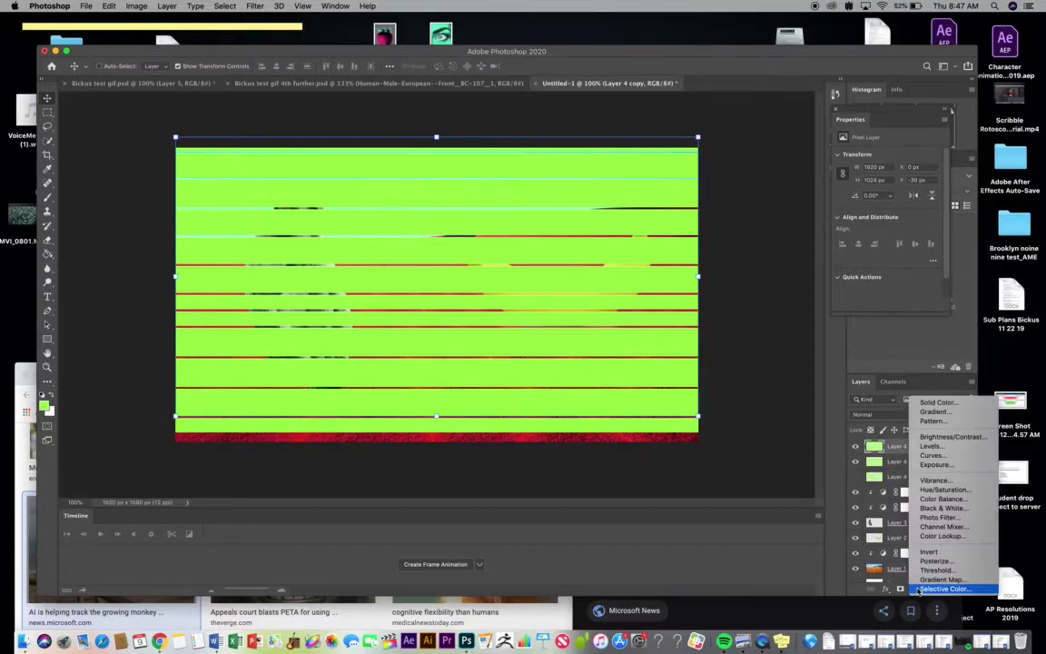
pyautogui.click(949, 490)
pyautogui.moveTo(887, 200); pyautogui.dragTo(863, 205)
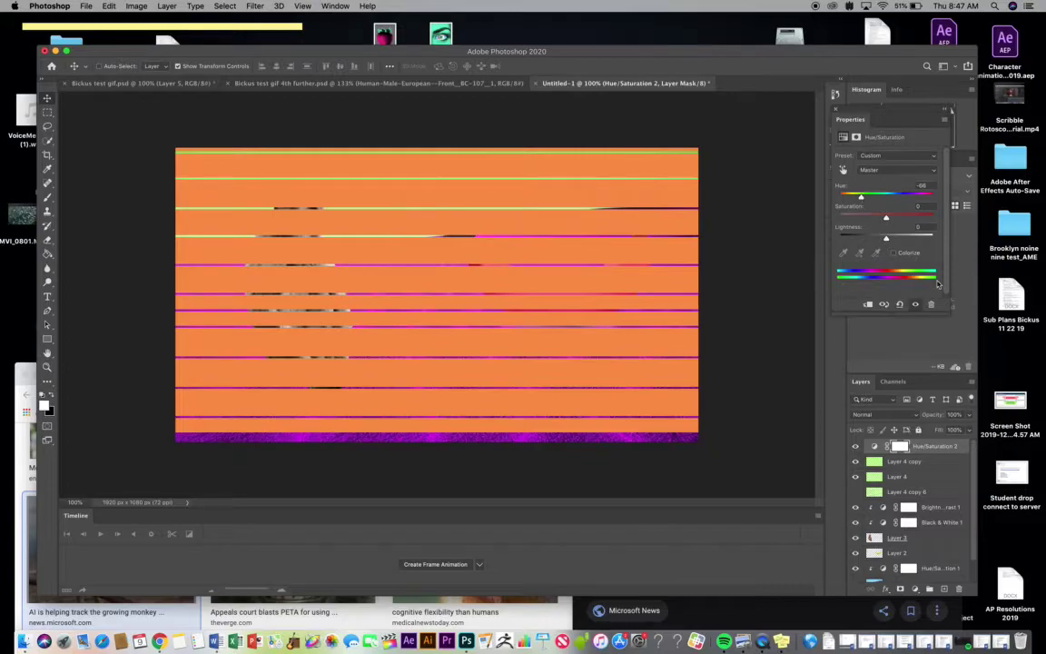
pyautogui.click(869, 305)
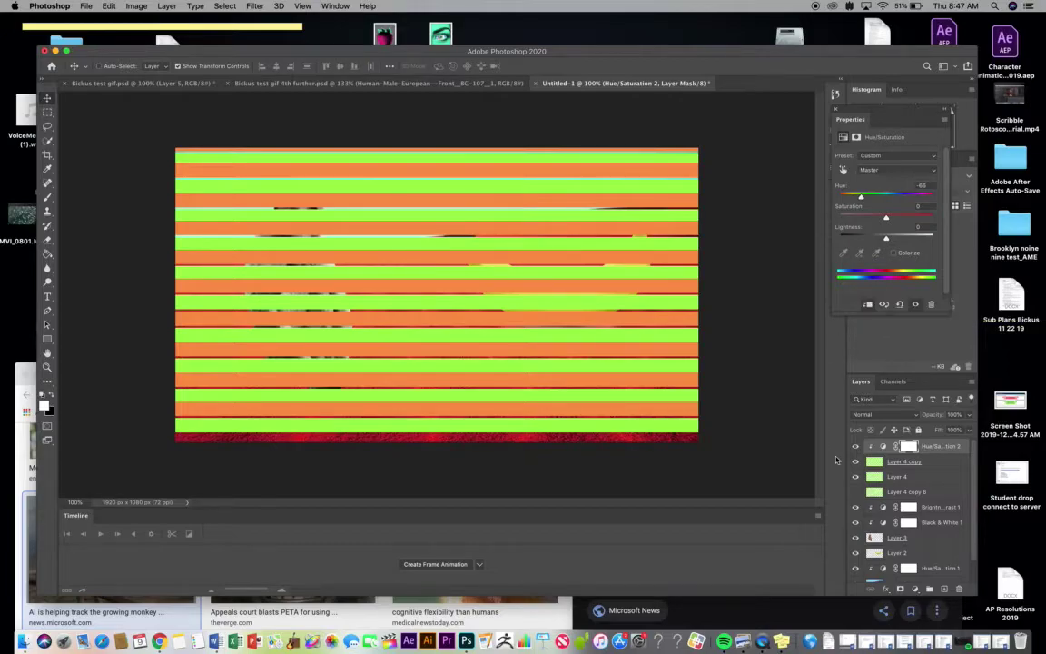
pyautogui.click(855, 462)
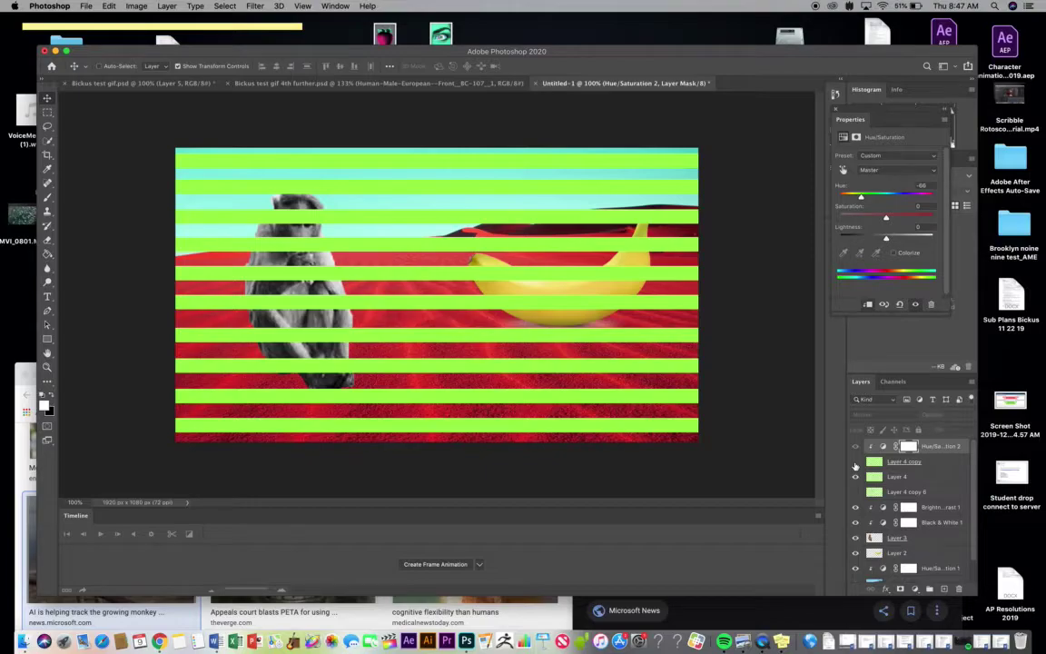
# Step: Move the monkey layer together with its Brightness/Contrast and Black & White adjustments above all the stripe layers
pyautogui.click(927, 507)
pyautogui.click(924, 539)
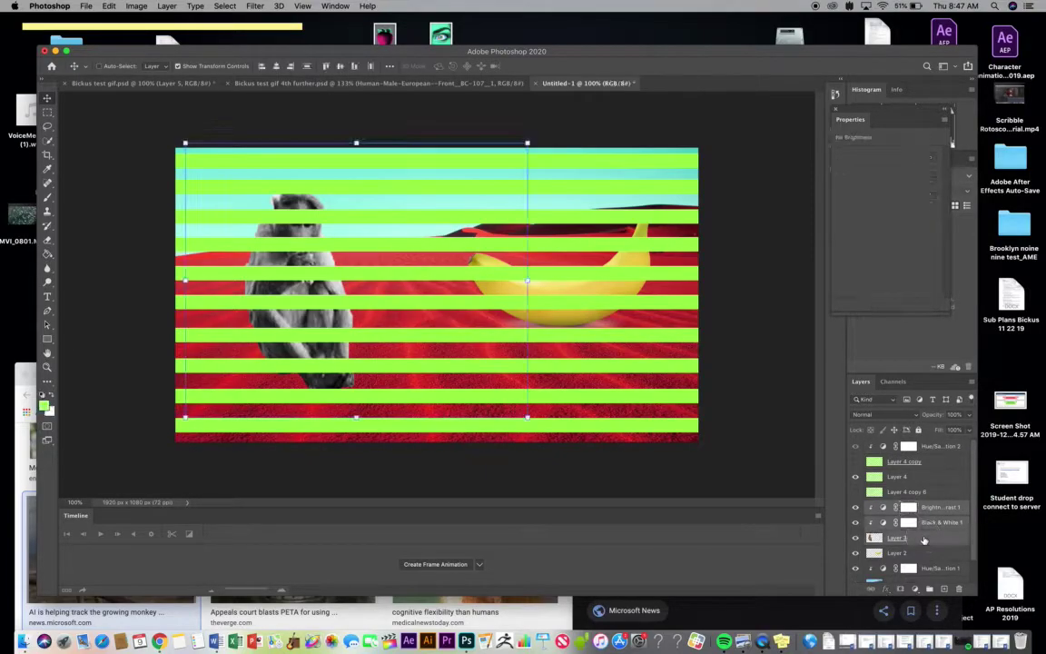
pyautogui.moveTo(926, 539); pyautogui.dragTo(927, 445)
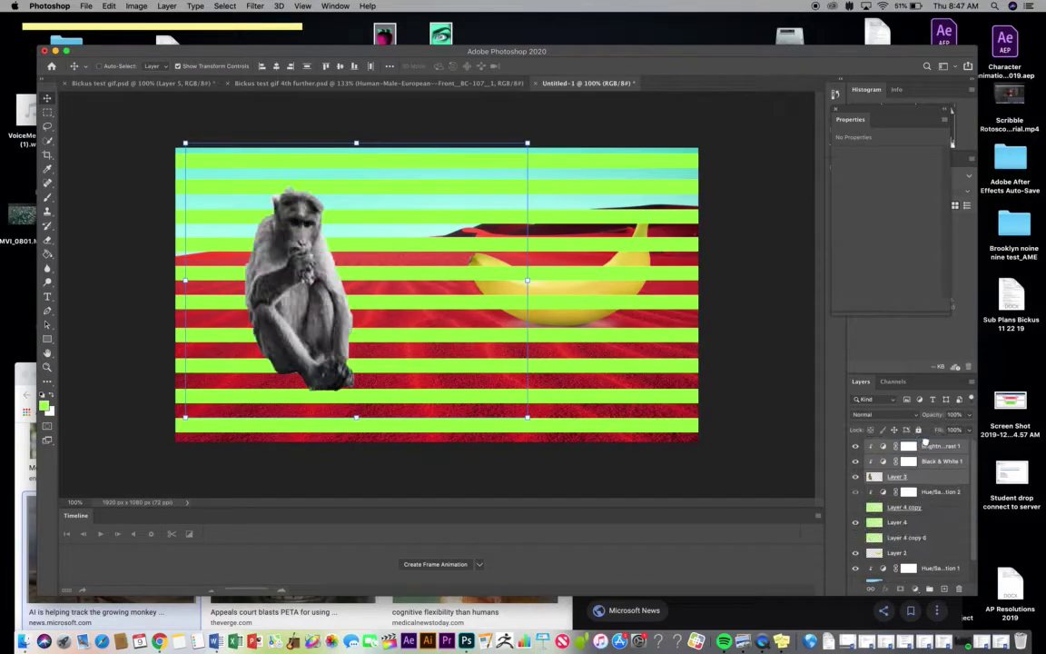
# Step: Clip the banana layer to the desert layer below it
pyautogui.scroll(-2, 910, 515)
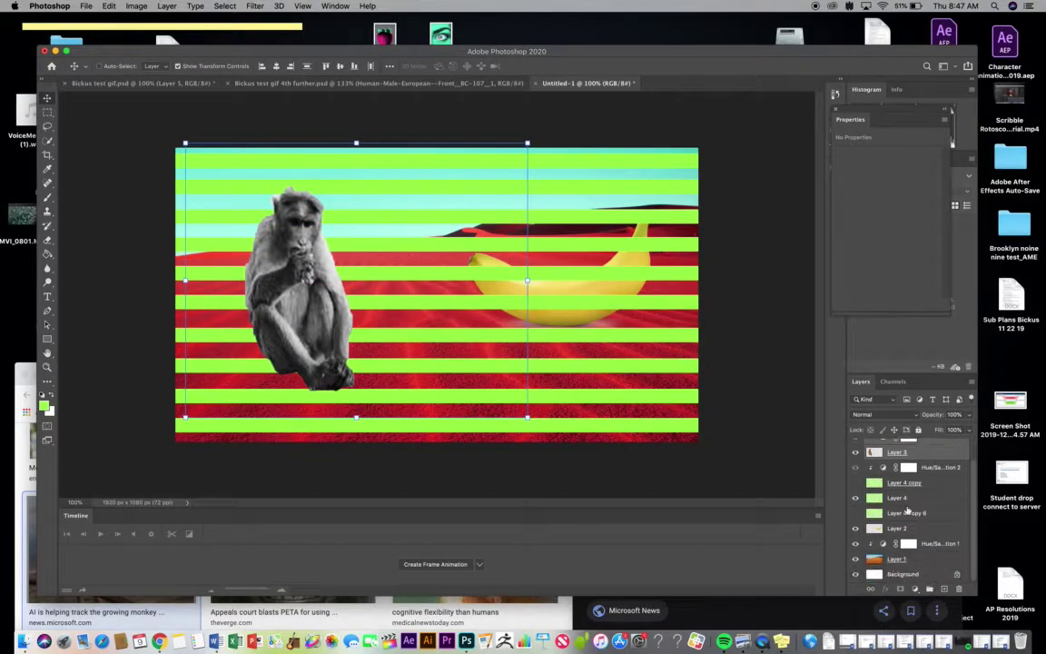
pyautogui.click(902, 528)
pyautogui.scroll(2, 902, 530)
pyautogui.moveTo(910, 556)
pyautogui.mouseDown()
pyautogui.moveTo(919, 509)
pyautogui.moveTo(920, 574)
pyautogui.moveTo(919, 554)
pyautogui.mouseUp()
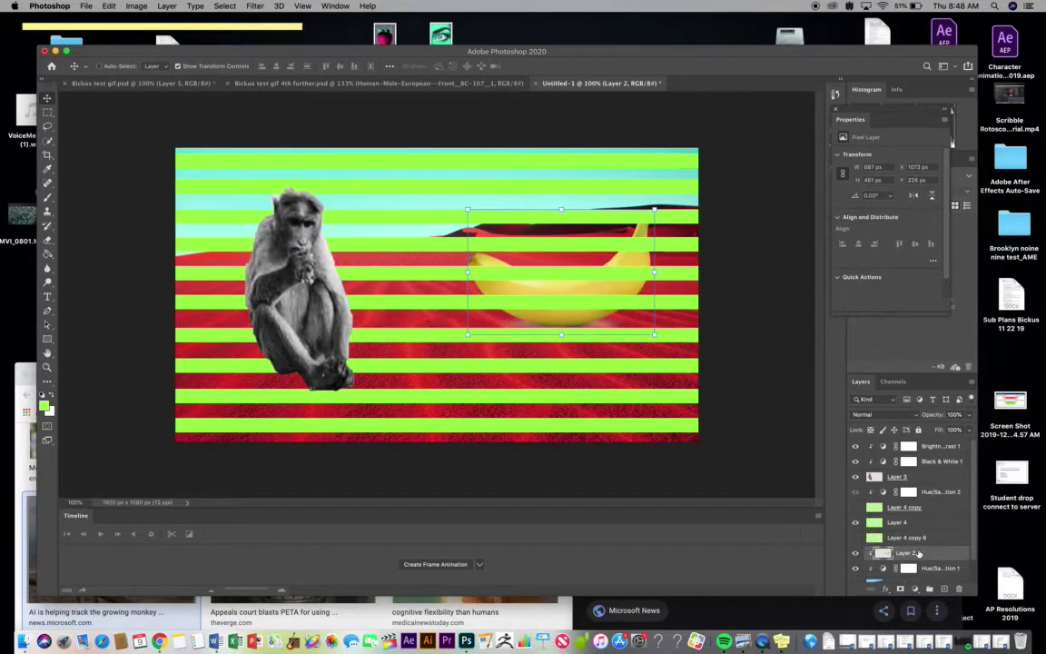
# Step: Save the document on the computer's Desktop in Photoshop format as "Spangellr gif vid demo.psd"
pyautogui.click(85, 6)
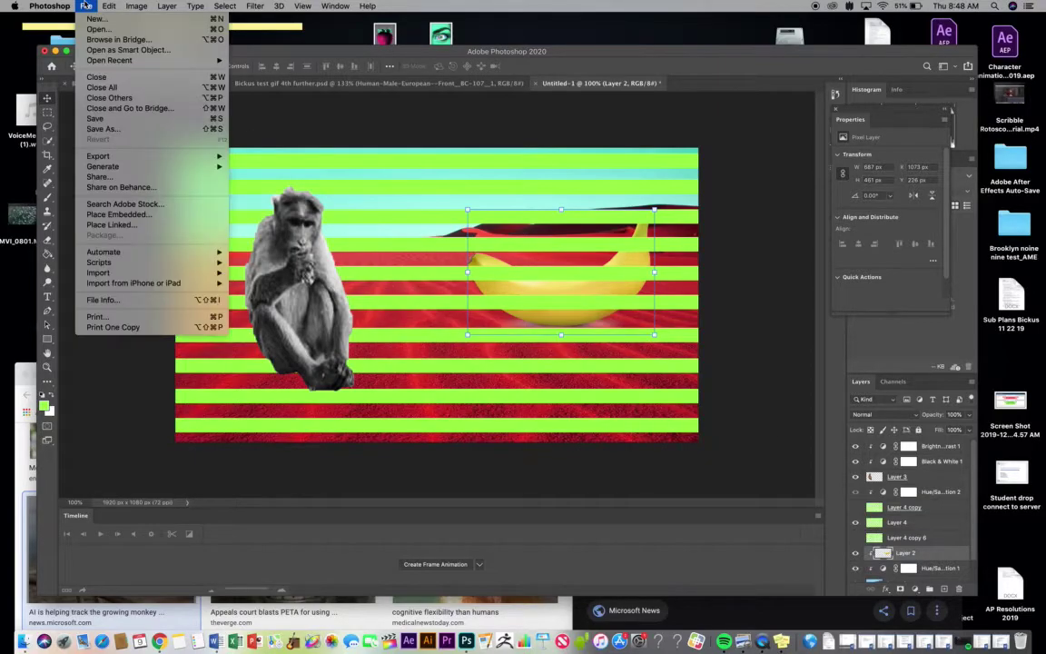
pyautogui.click(114, 120)
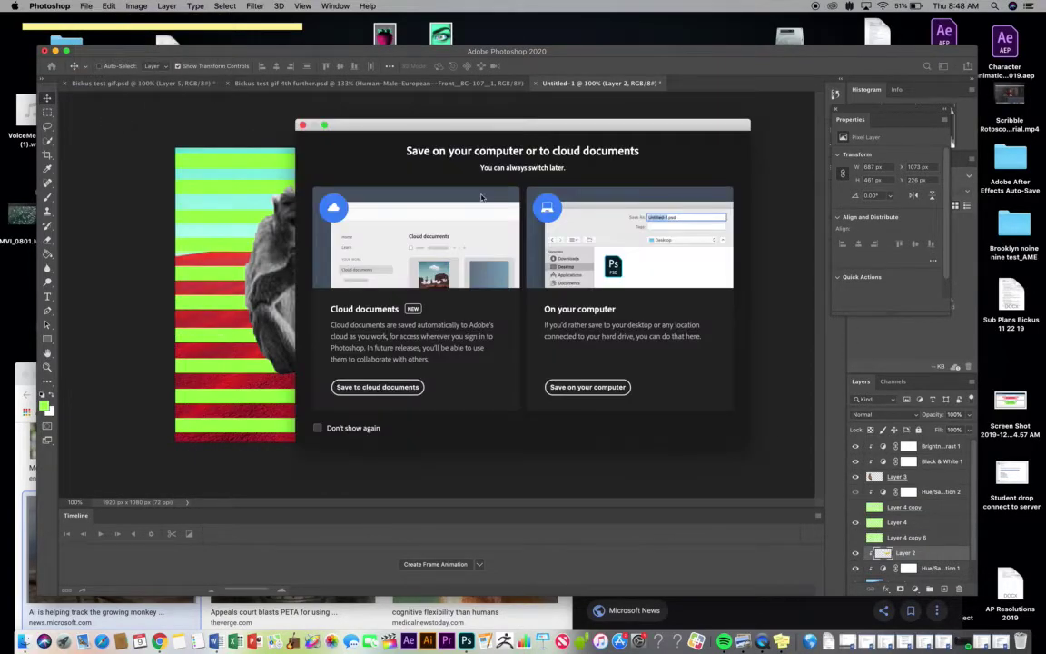
pyautogui.click(599, 389)
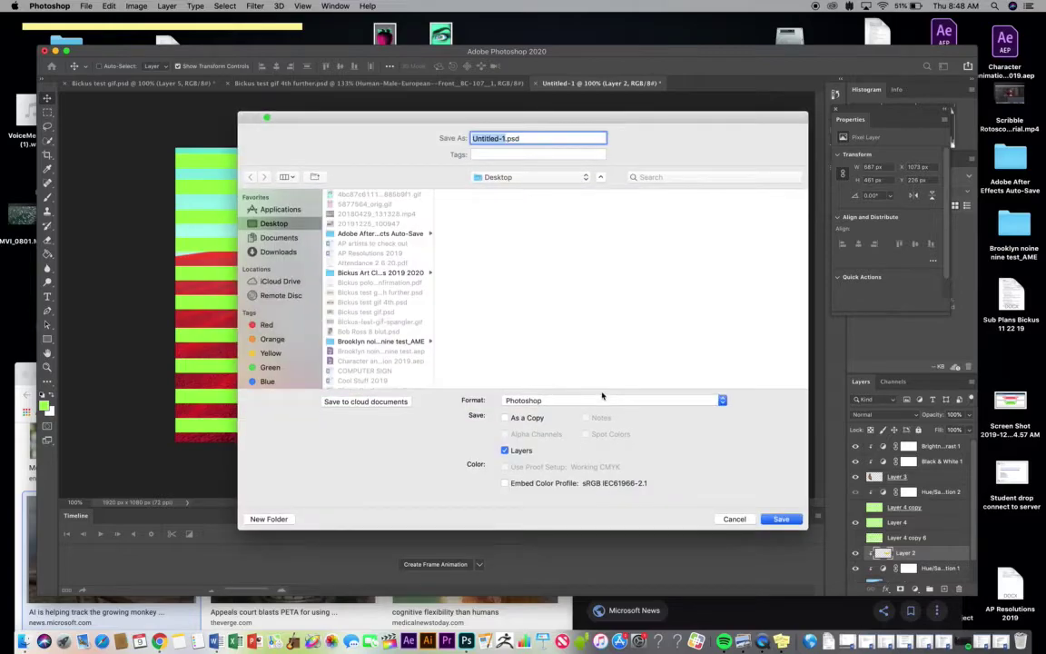
pyautogui.click(307, 226)
pyautogui.write('Spangellr gif vid demo')
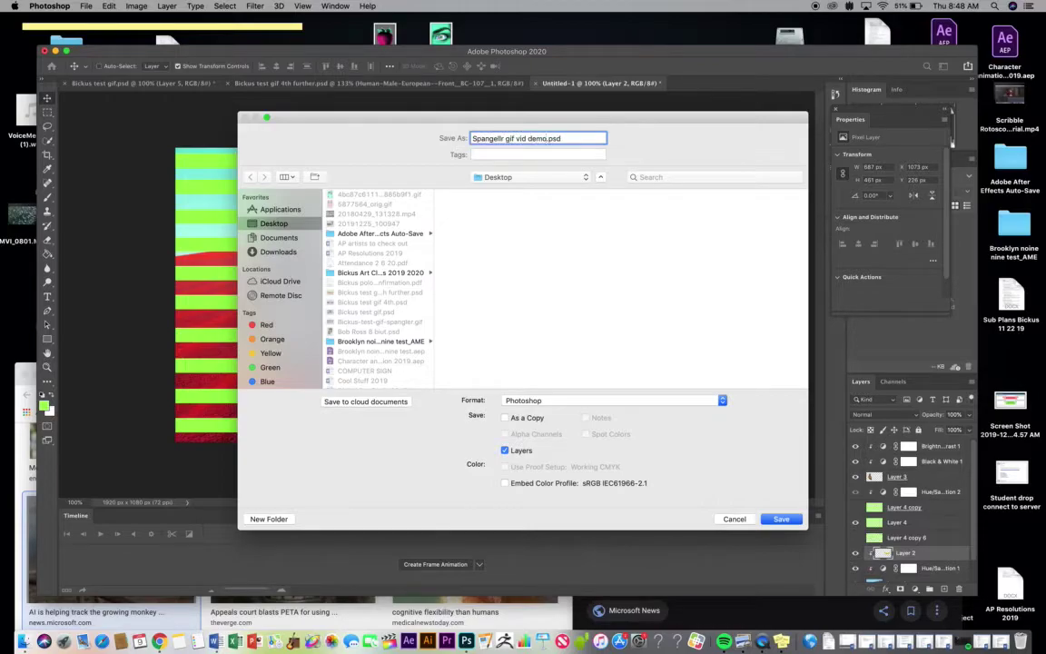
pyautogui.press('Return')
pyautogui.press('Return')
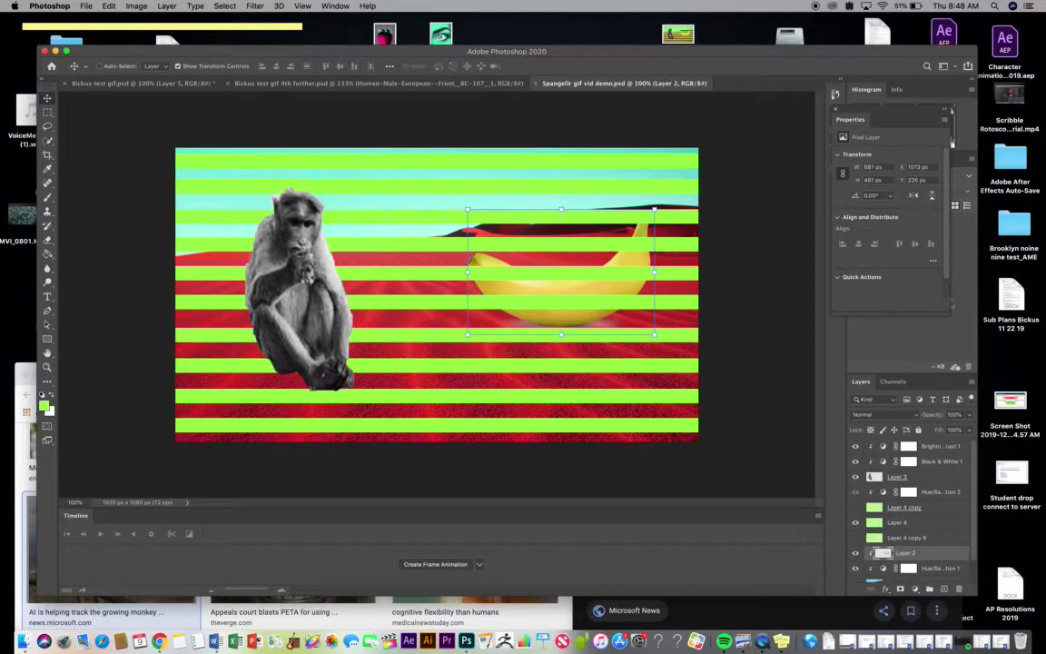
# Step: Check the workspace choice, create a frame animation in the timeline and add a second frame
pyautogui.click(337, 6)
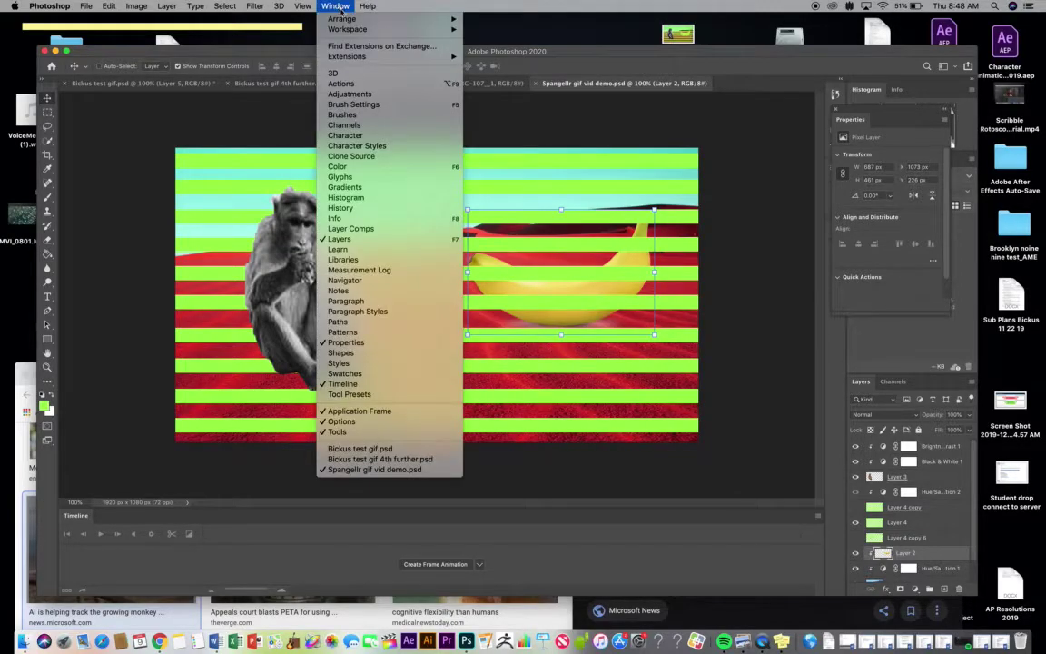
pyautogui.moveTo(383, 28)
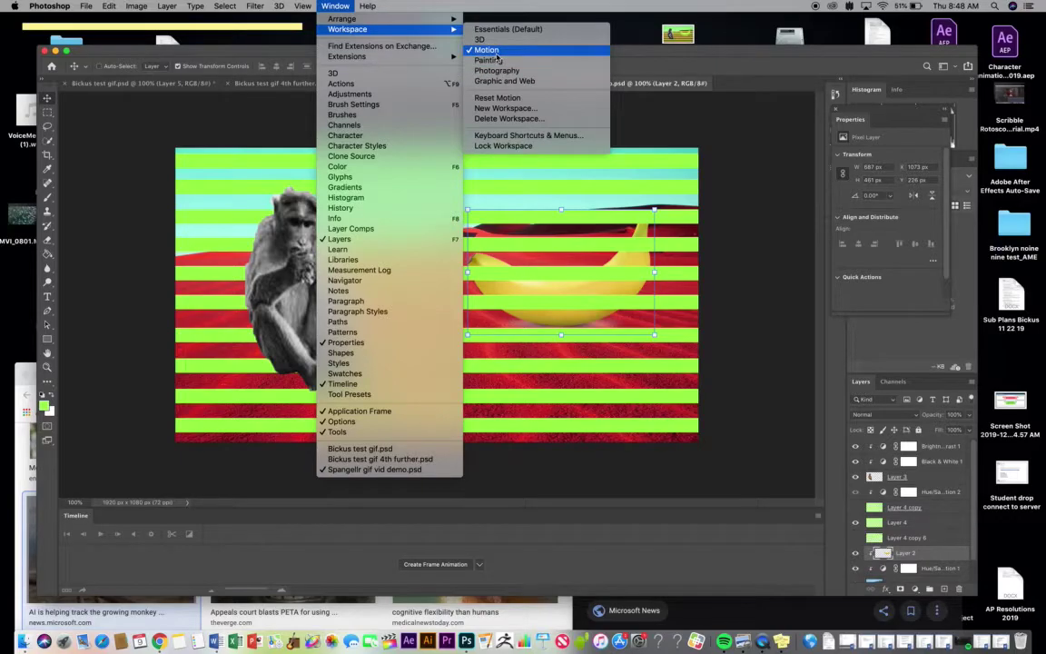
pyautogui.click(523, 542)
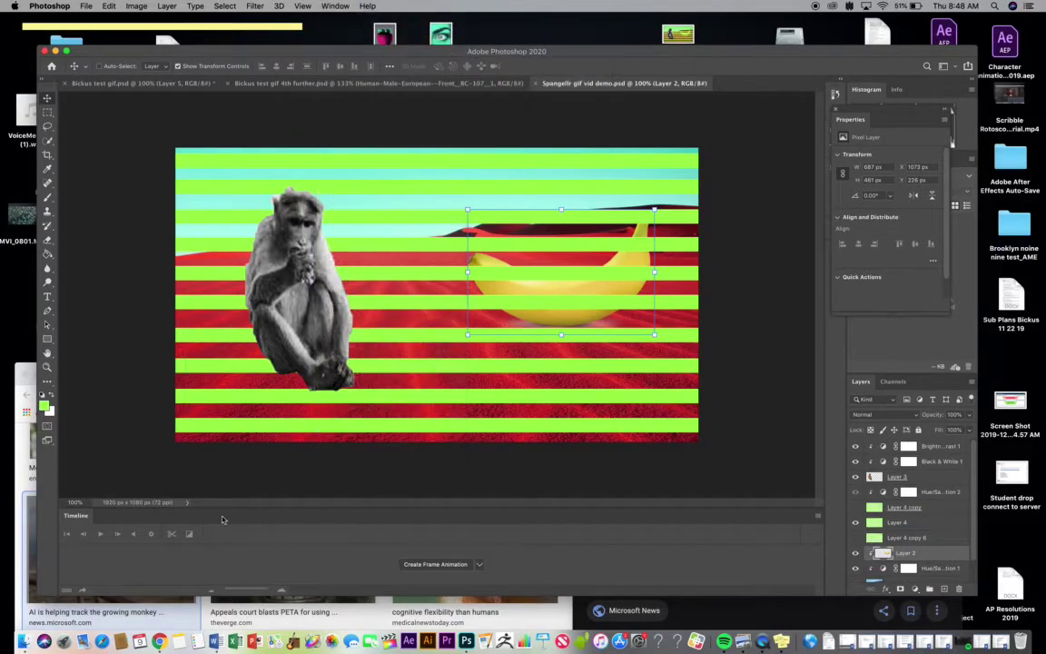
pyautogui.click(420, 565)
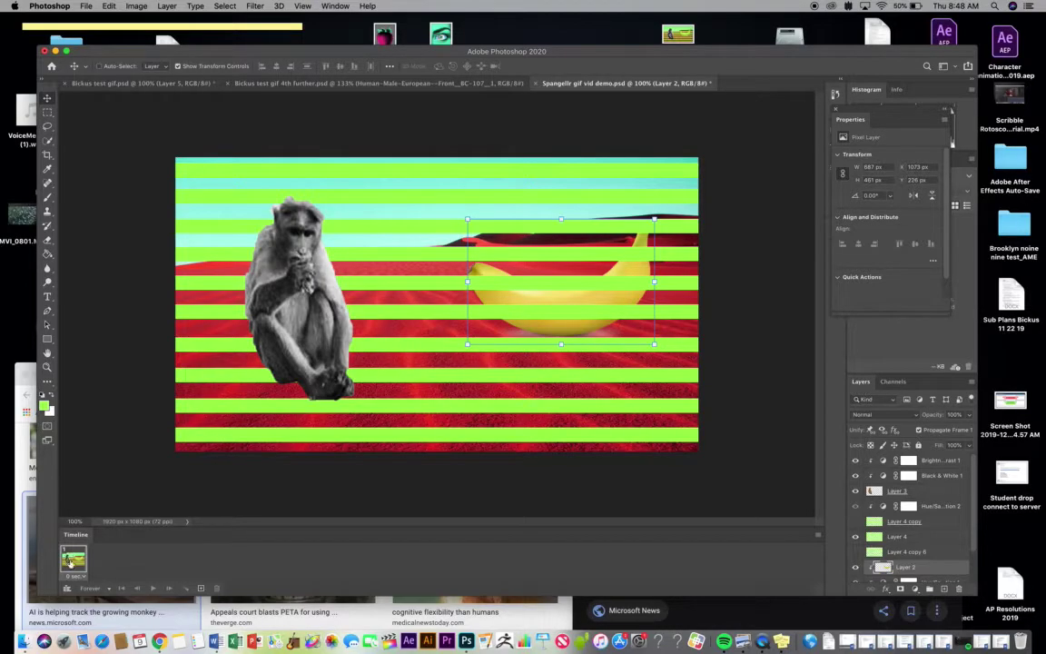
pyautogui.click(202, 588)
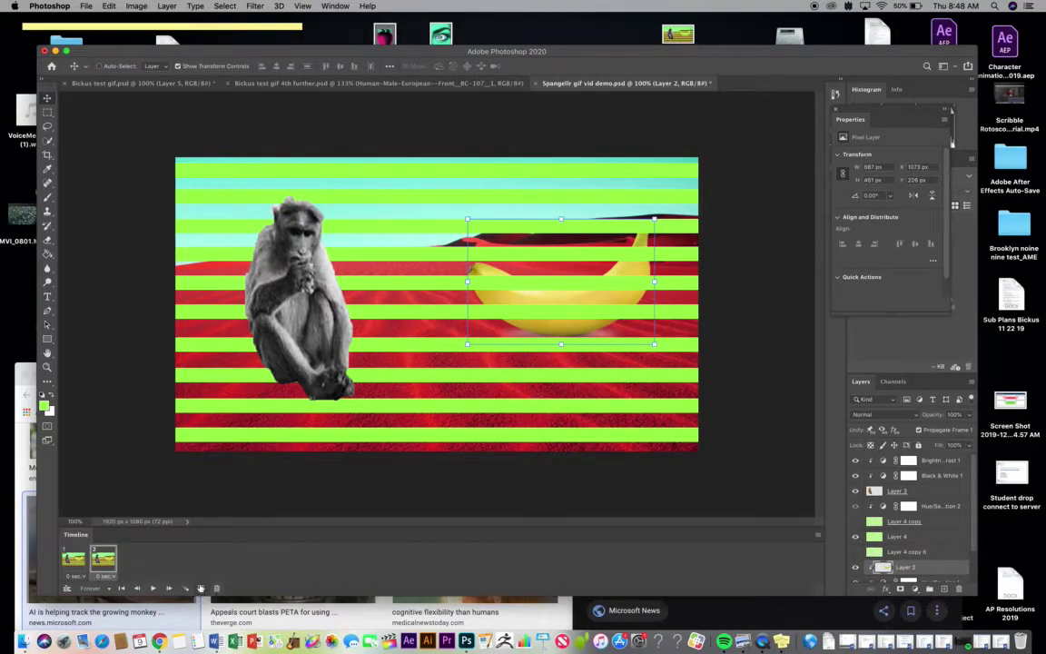
# Step: Try hiding the monkey in the first frame while showing it in the second, and make it visible again in the first
pyautogui.click(69, 557)
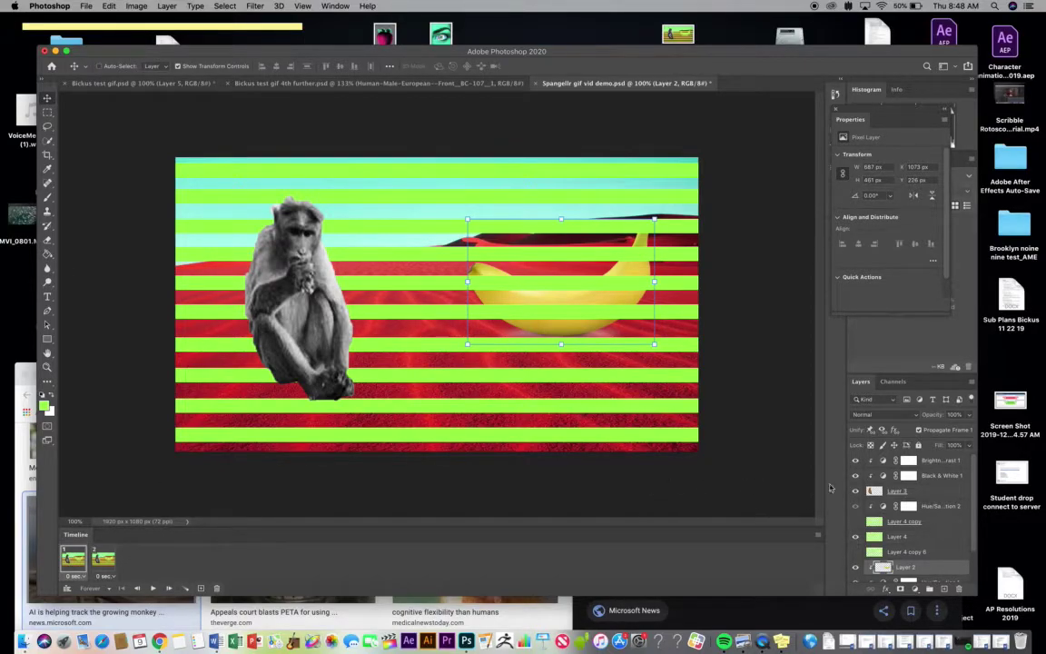
pyautogui.click(855, 492)
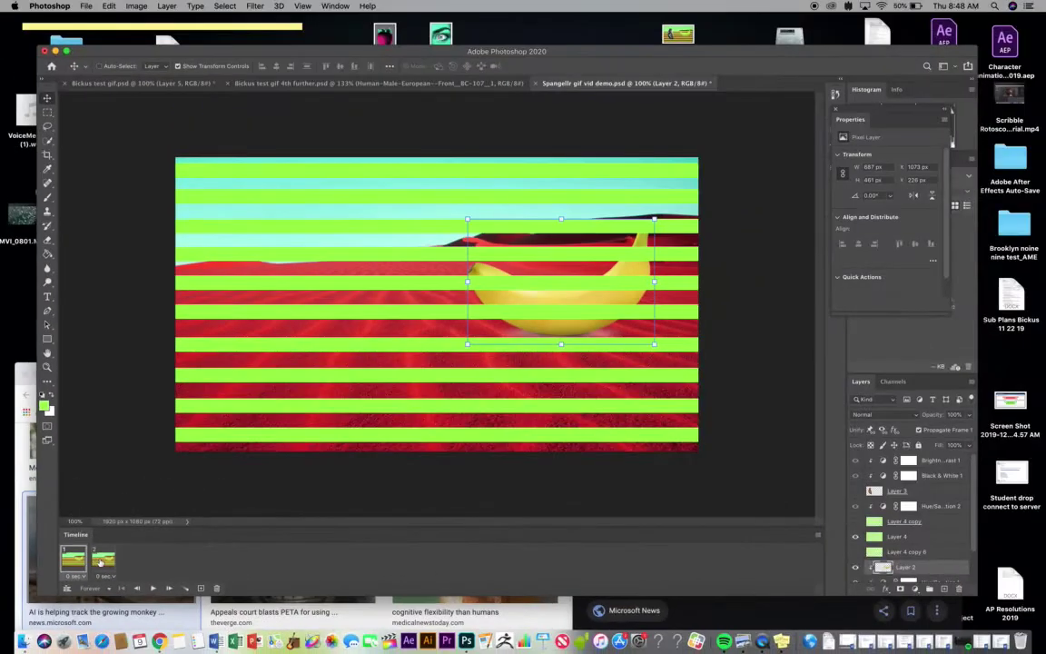
pyautogui.click(132, 562)
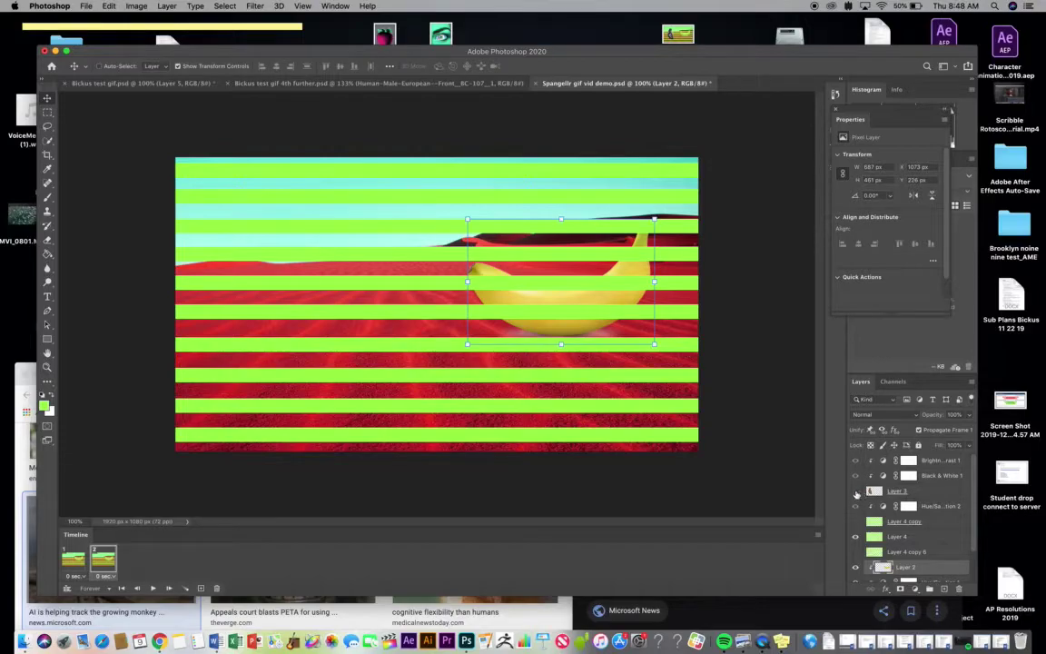
pyautogui.click(855, 491)
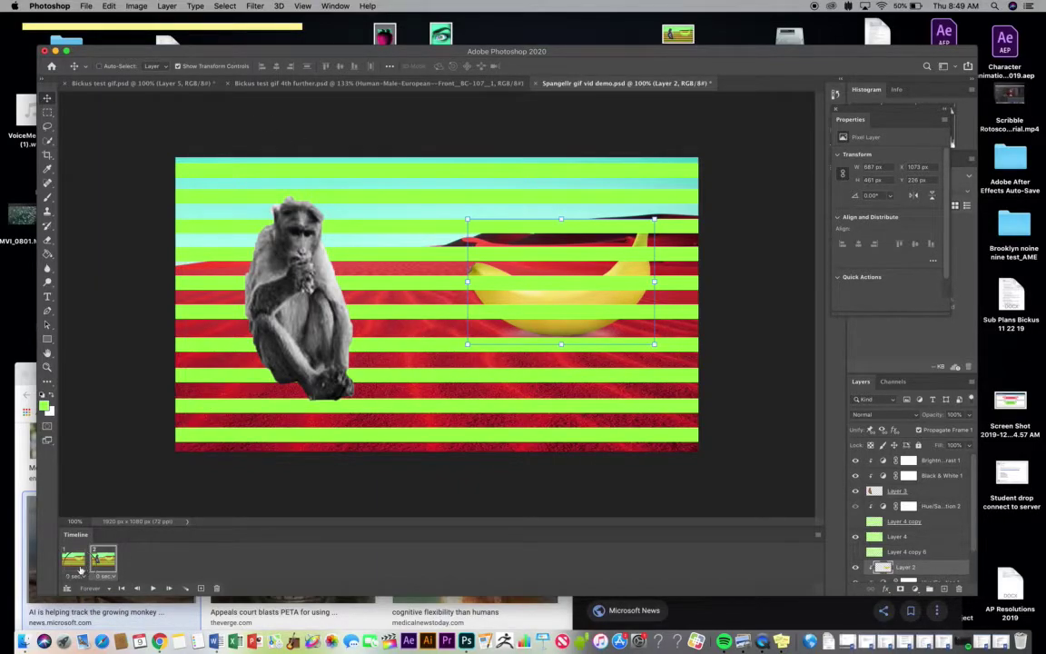
pyautogui.click(75, 561)
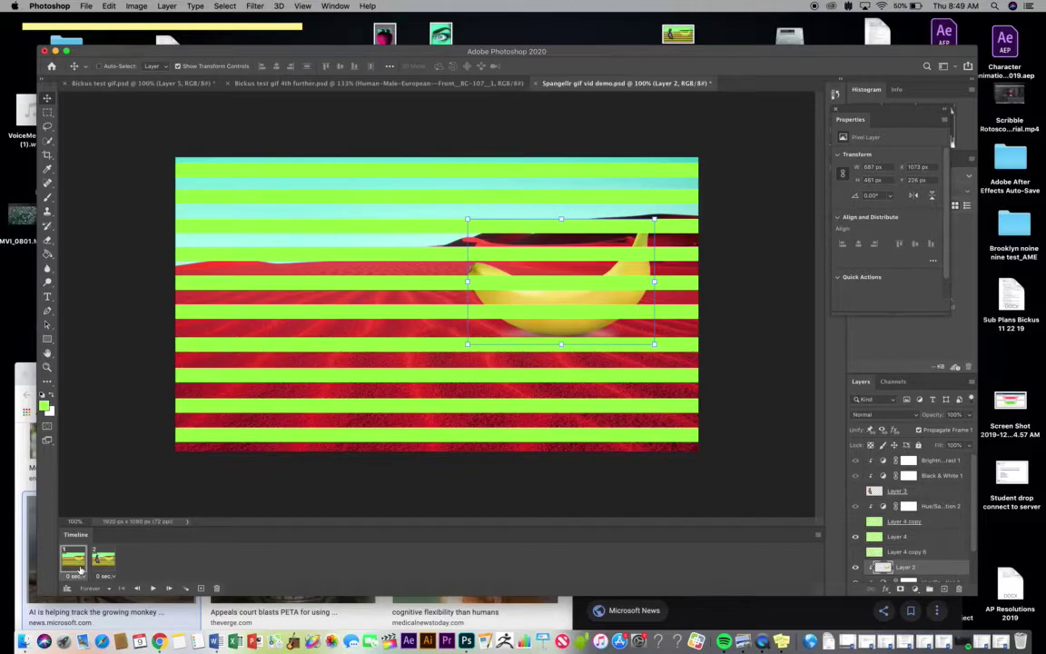
pyautogui.click(856, 491)
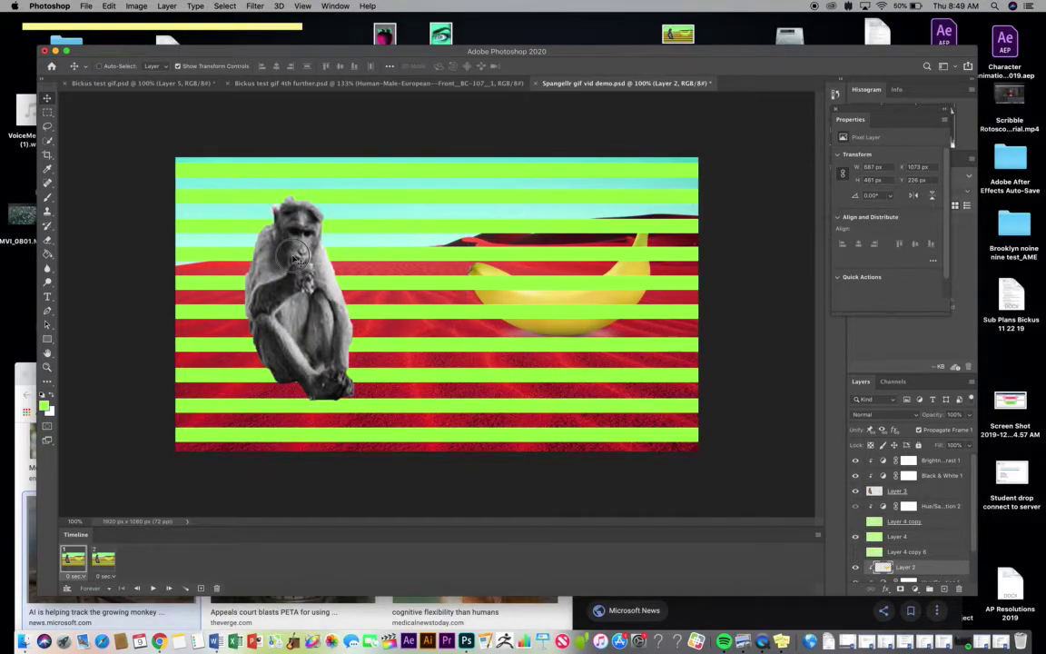
# Step: Move the monkey past the canvas's left edge to about X -629 px in frame 1 and past the right edge to about X 1704 px in frame 2
pyautogui.moveTo(294, 259); pyautogui.dragTo(278, 259)
pyautogui.click(892, 491)
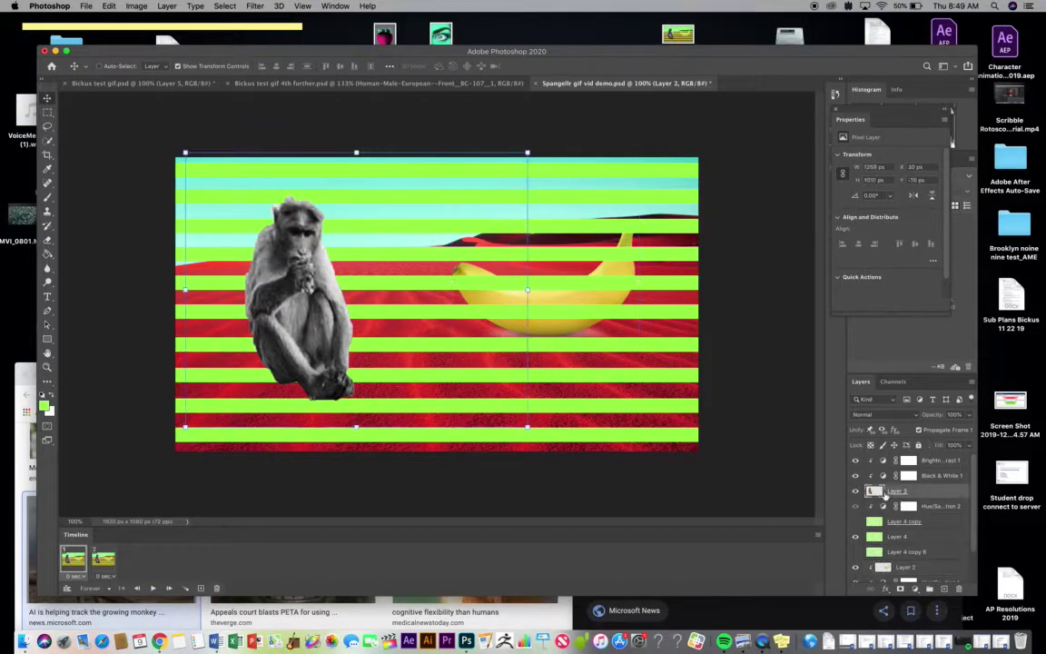
pyautogui.moveTo(289, 283); pyautogui.dragTo(800, 310)
pyautogui.click(102, 557)
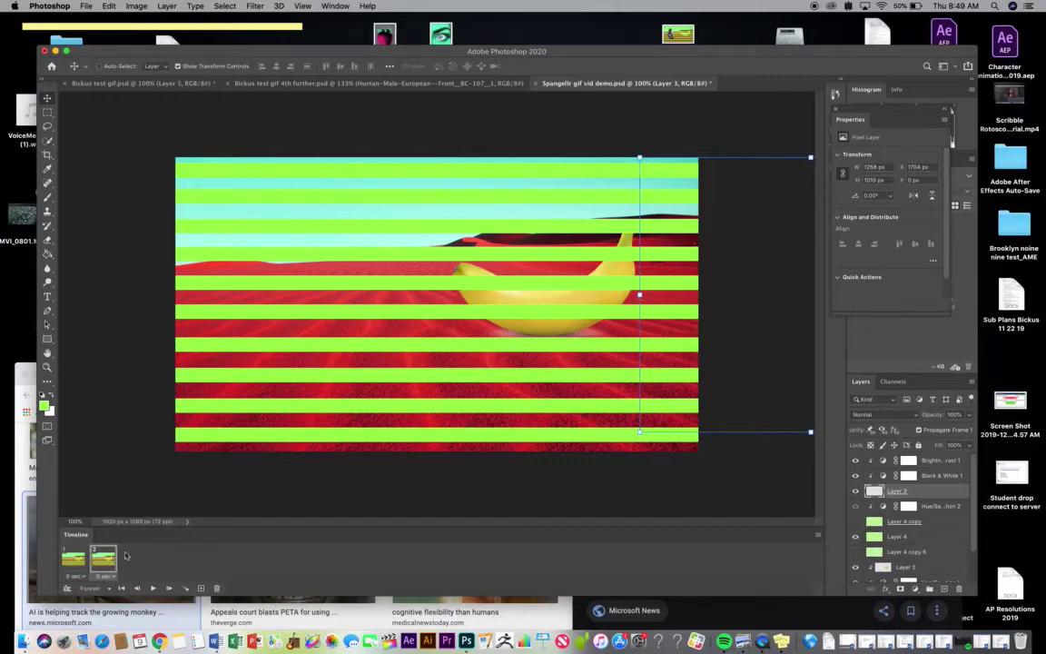
pyautogui.click(81, 569)
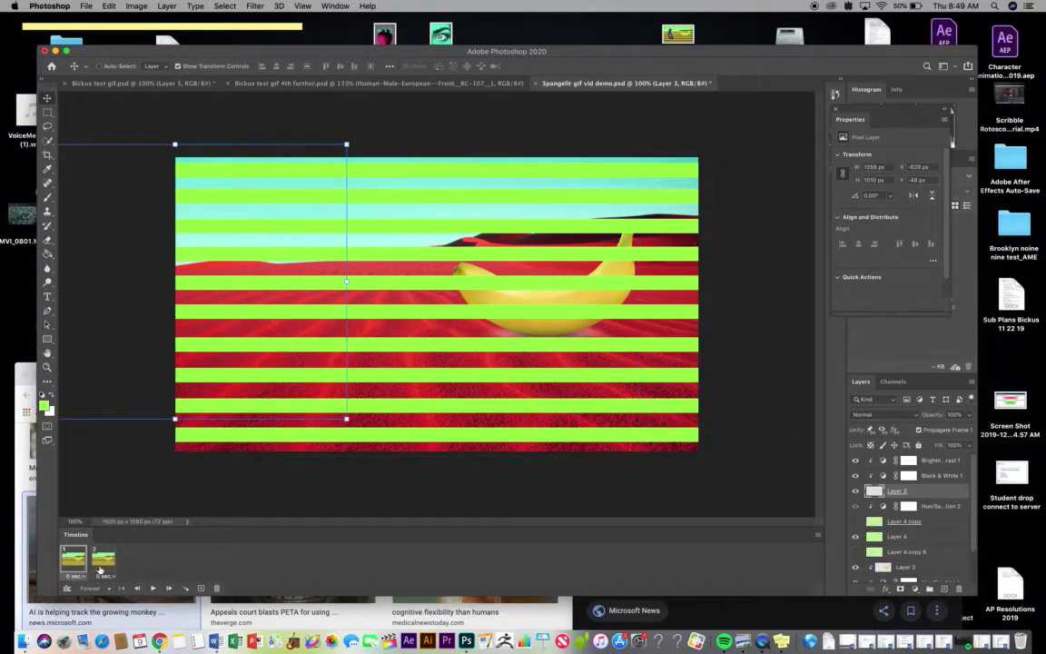
# Step: Set the display time of frames 1 and 2 to 0.1 seconds each
pyautogui.click(84, 578)
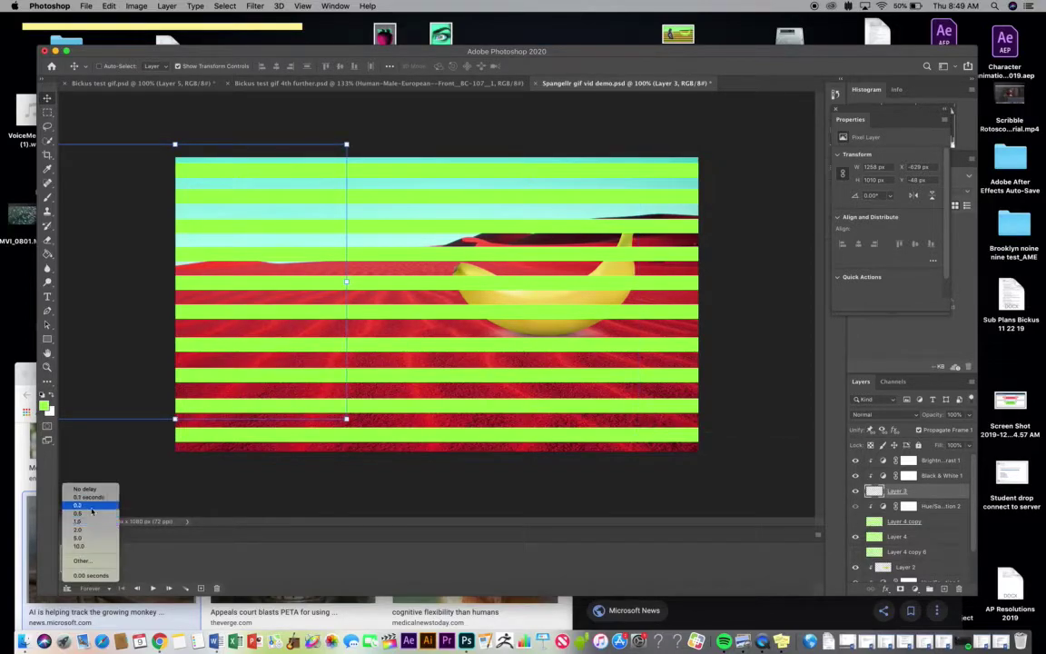
pyautogui.click(169, 545)
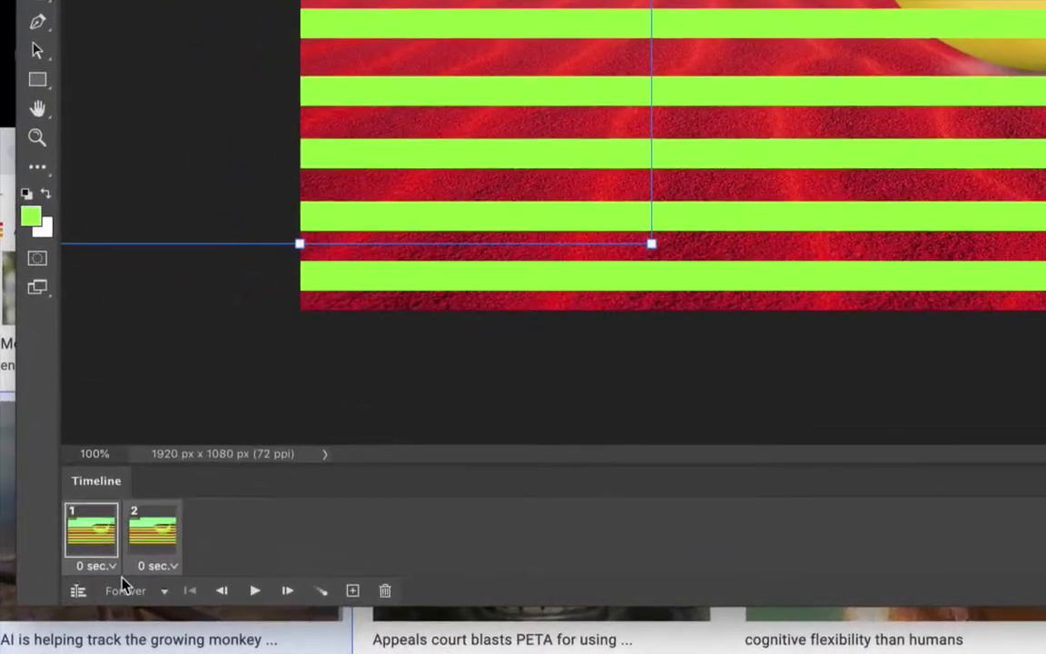
pyautogui.click(110, 566)
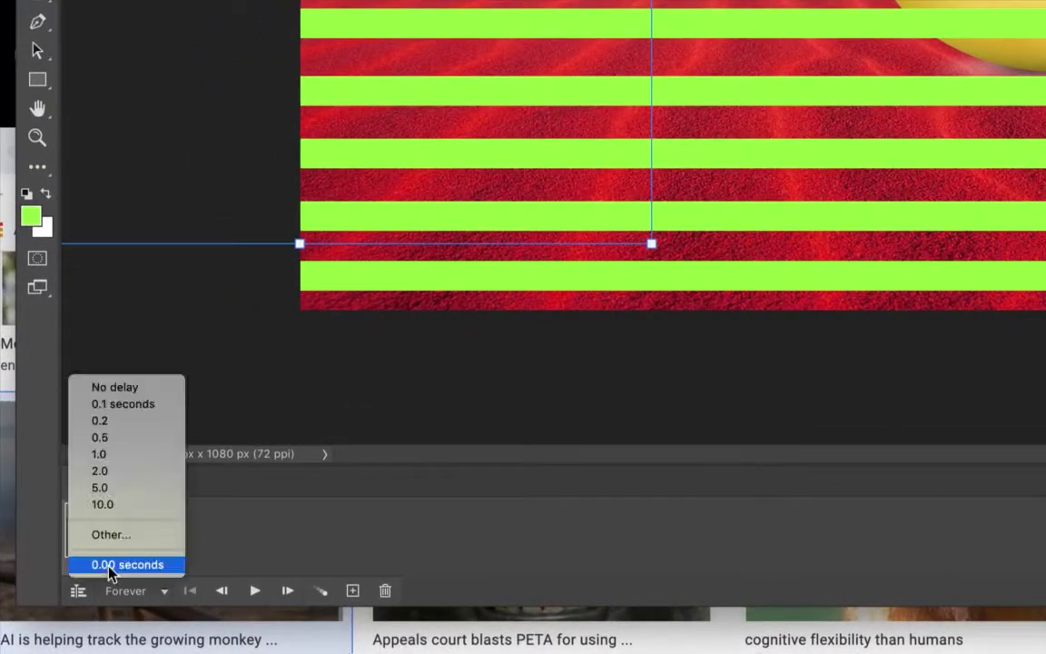
pyautogui.click(121, 410)
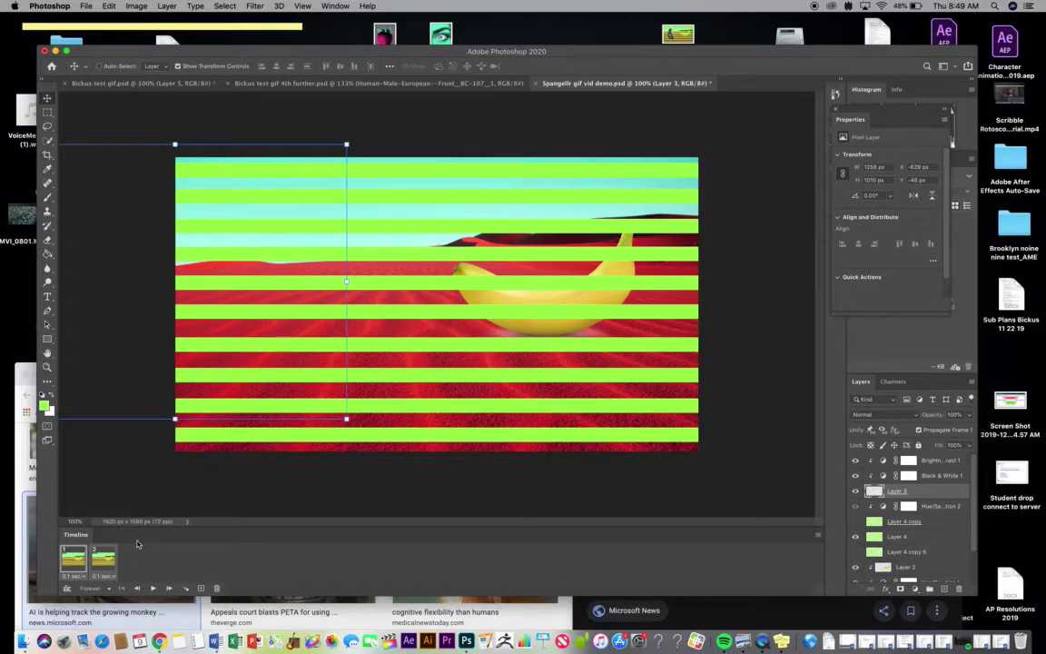
# Step: Move the monkey to about X -95 px in frame 2, then add frame 3 with the monkey at about X 388 px
pyautogui.click(97, 560)
pyautogui.moveTo(707, 332); pyautogui.dragTo(217, 327)
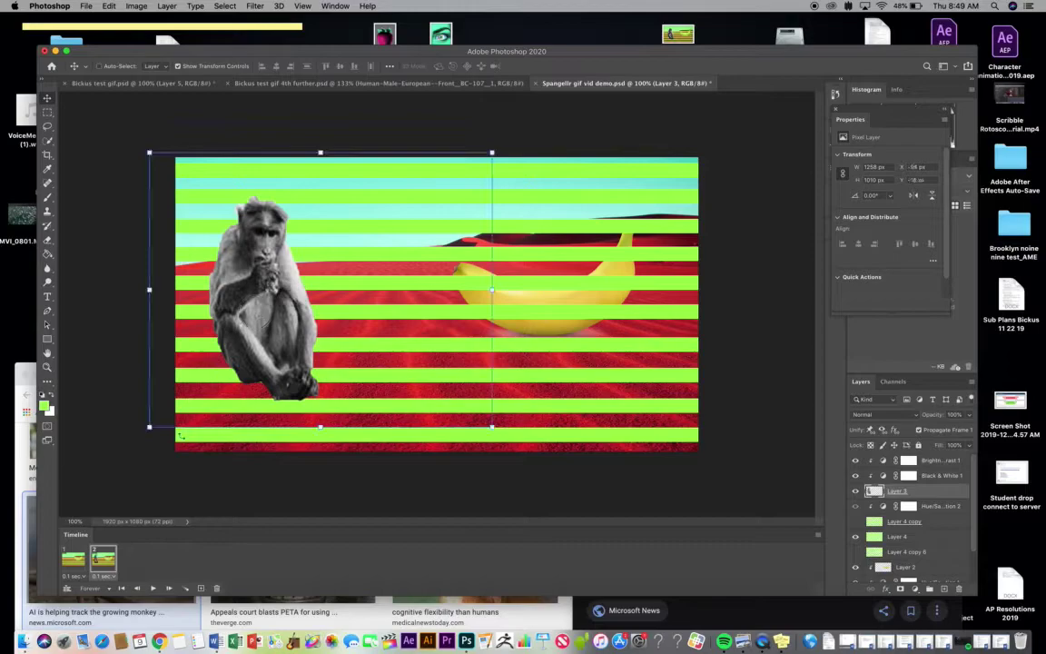
pyautogui.click(201, 588)
pyautogui.moveTo(266, 252); pyautogui.dragTo(402, 276)
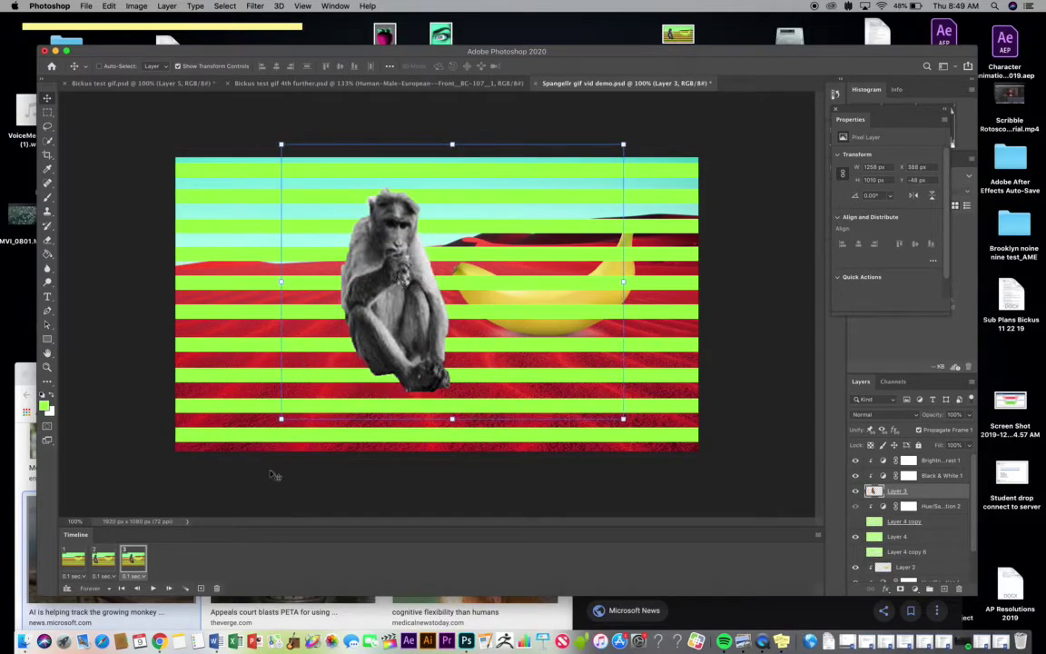
# Step: Add frames 4, 5 and 6, moving the monkey rightward to about X 874, 1316 and 1722 px
pyautogui.click(200, 587)
pyautogui.moveTo(446, 324); pyautogui.dragTo(761, 293)
pyautogui.click(200, 588)
pyautogui.click(201, 588)
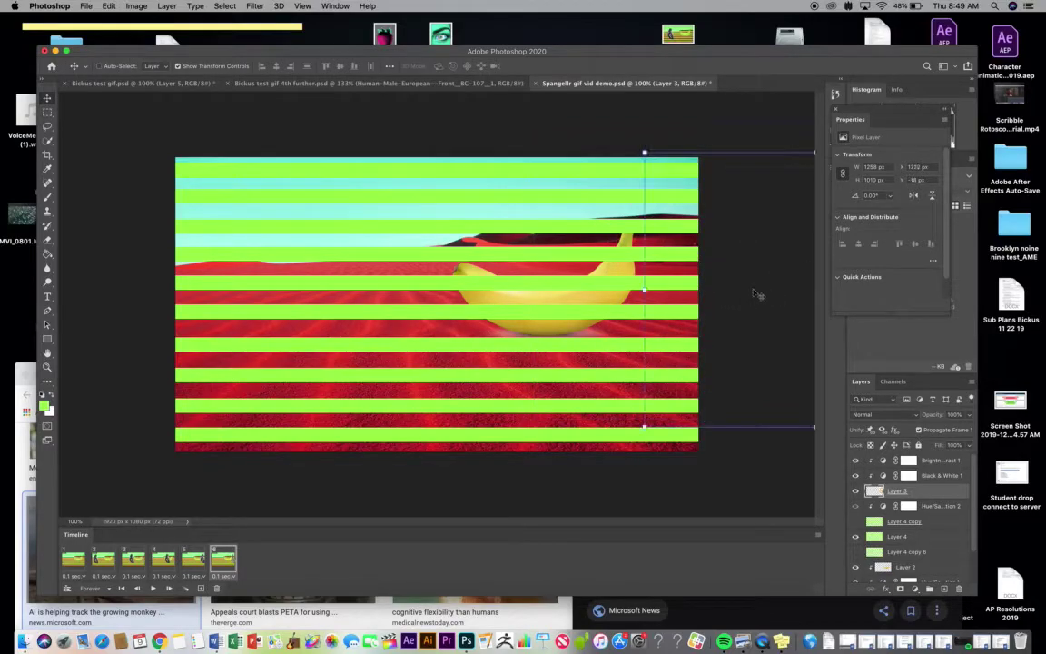
# Step: Play the six-frame animation twice to check the monkey's movement across the canvas, stopping it each time
pyautogui.click(152, 588)
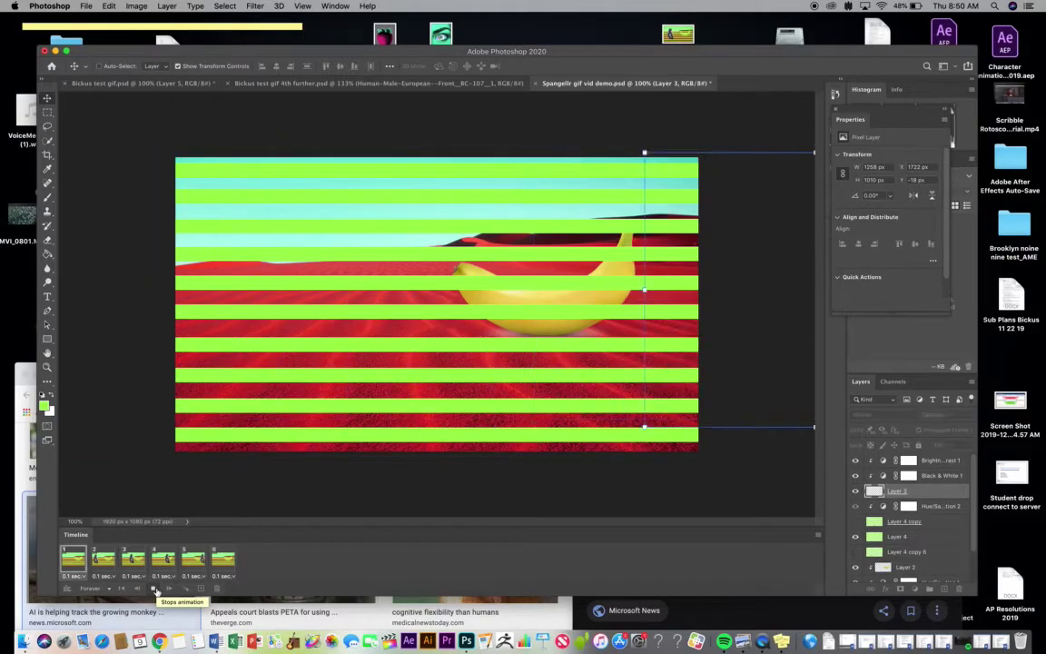
pyautogui.click(154, 589)
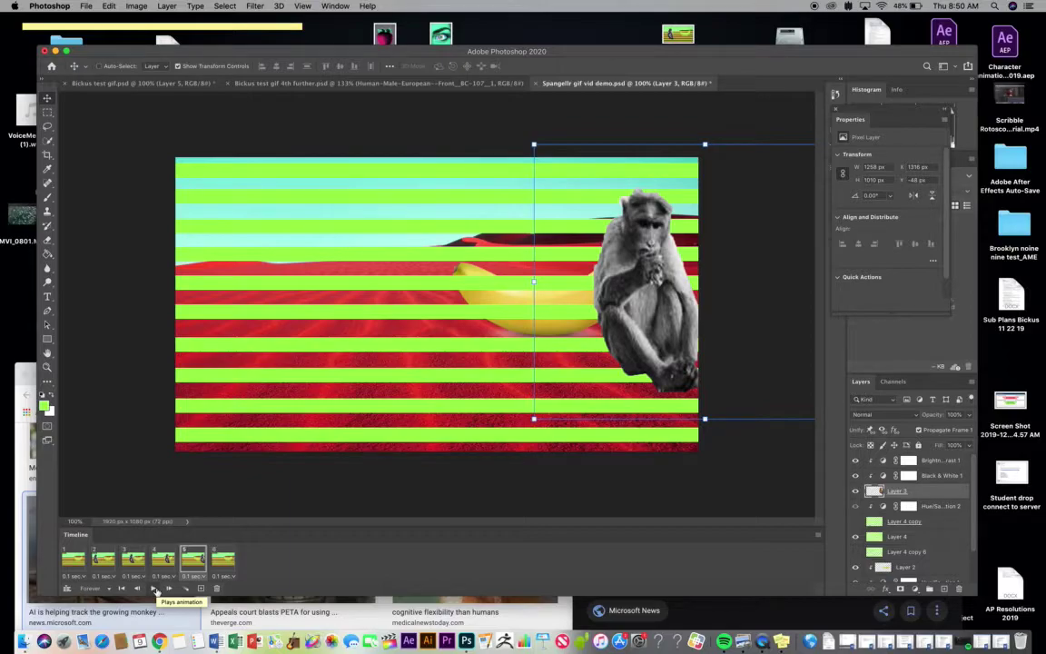
pyautogui.click(154, 589)
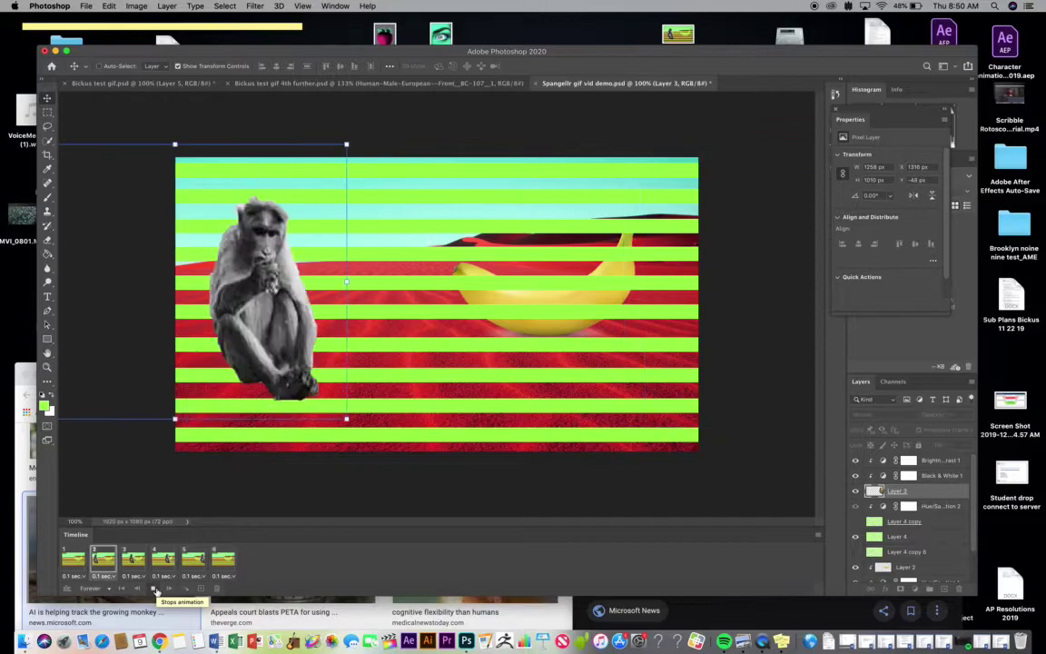
pyautogui.click(154, 589)
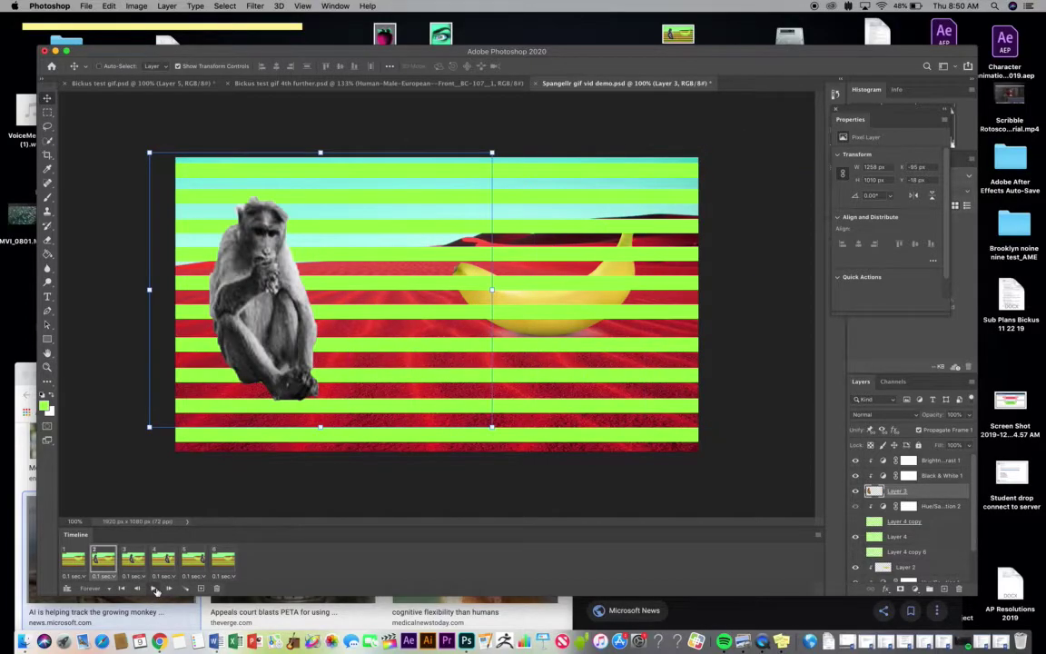
# Step: Show the orange stripes of Layer 4 copy instead of Layer 4 in frame 1, and the green Layer 4 stripes instead in frame 2
pyautogui.click(74, 560)
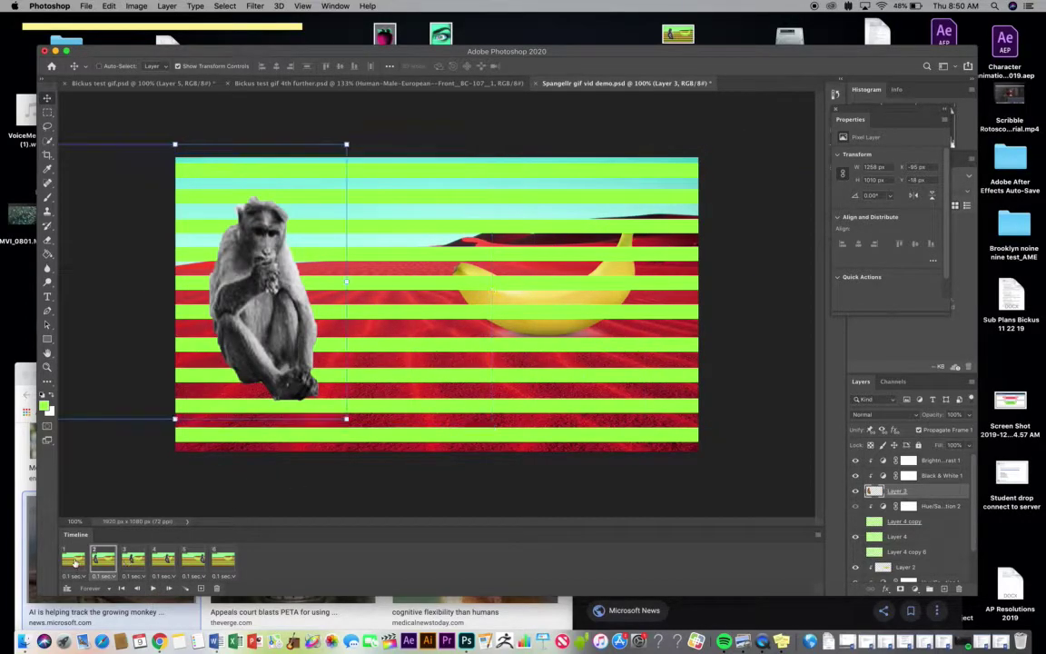
pyautogui.click(75, 561)
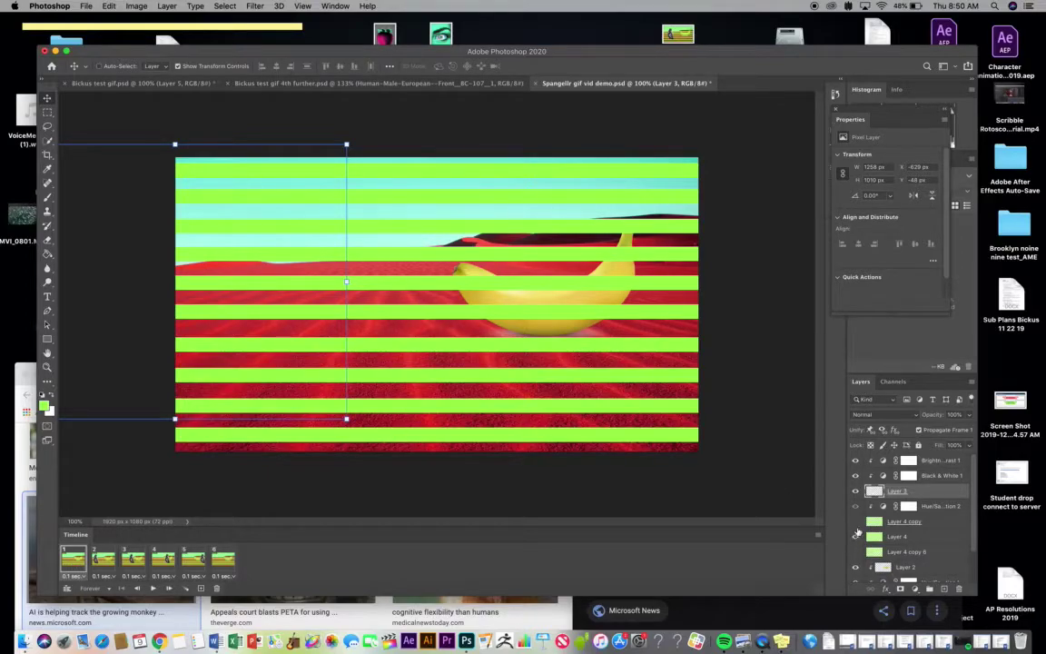
pyautogui.click(856, 523)
pyautogui.click(855, 537)
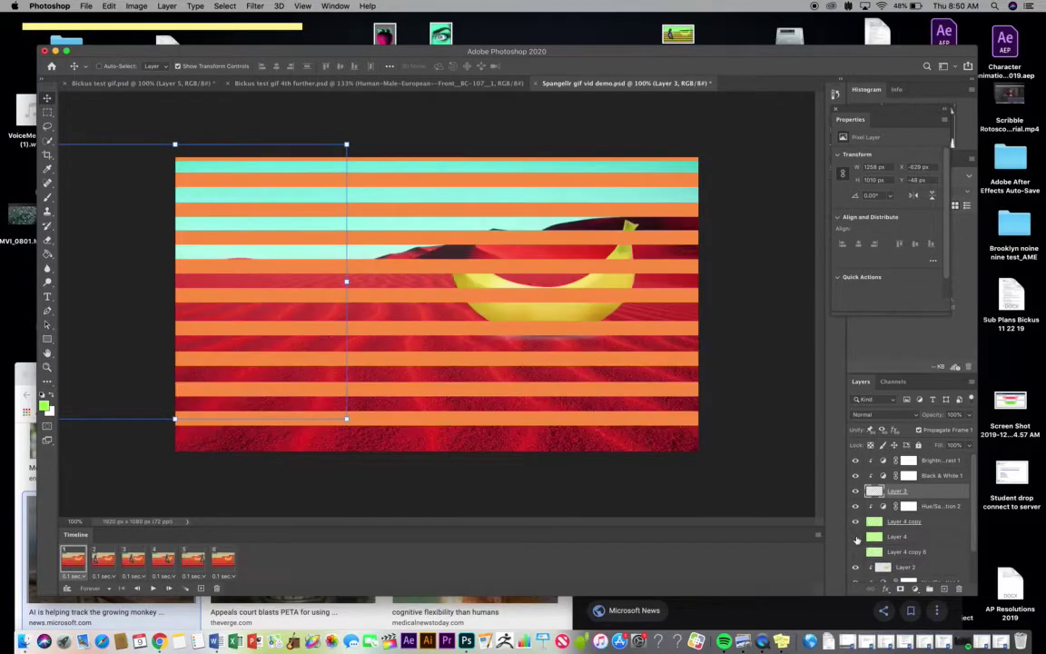
pyautogui.click(106, 561)
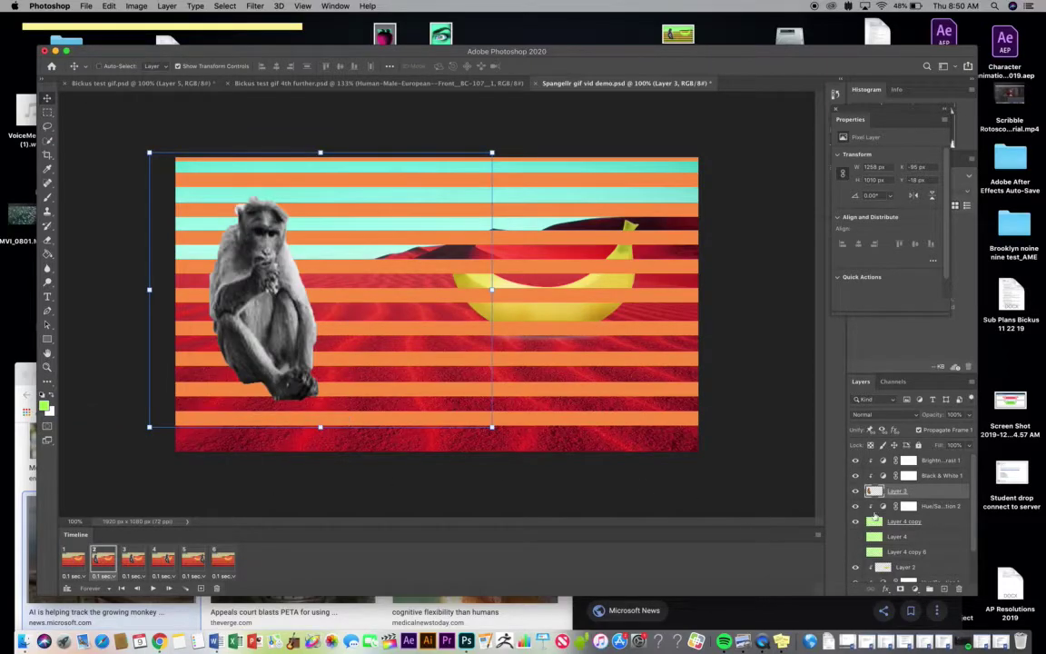
pyautogui.click(856, 522)
pyautogui.click(855, 537)
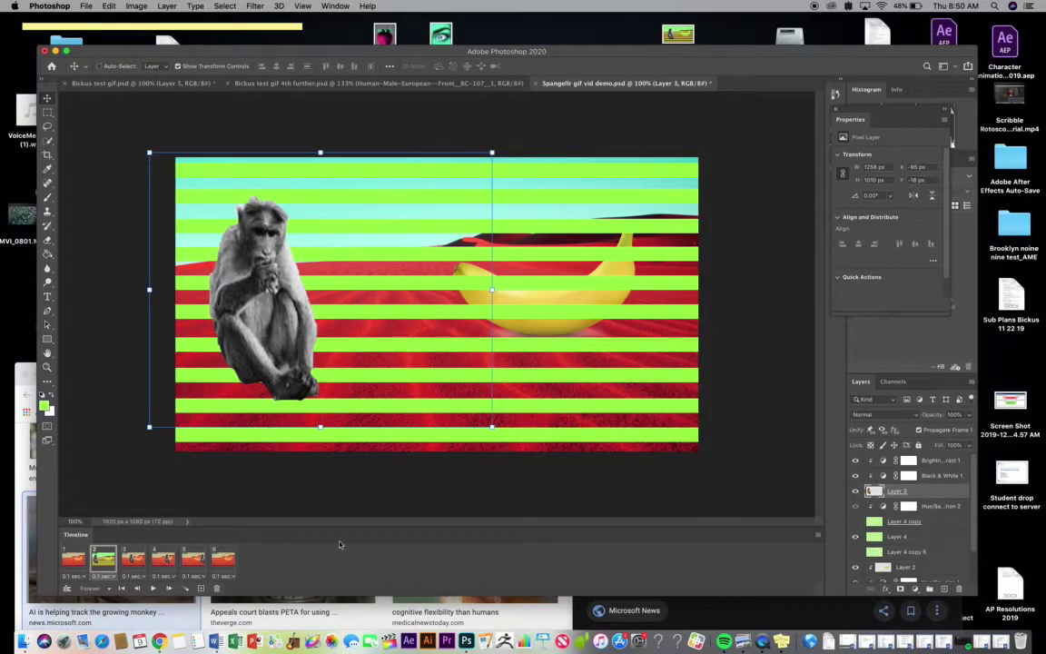
# Step: Try showing the green stripes of Layer 4 instead of Layer 4 copy in frame 3
pyautogui.click(133, 561)
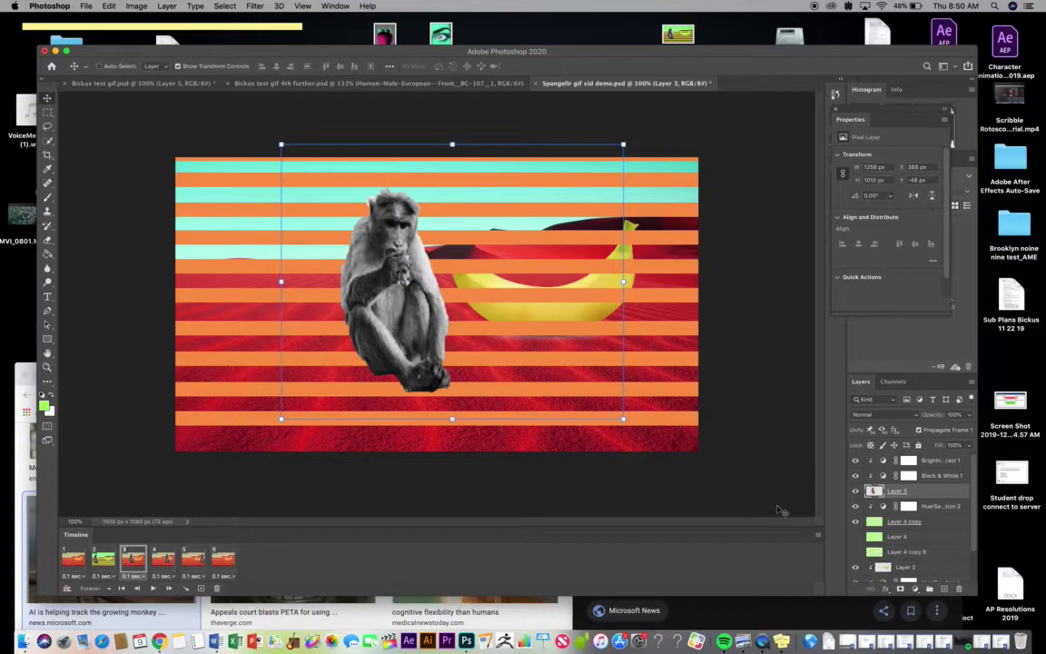
pyautogui.click(855, 537)
pyautogui.click(856, 522)
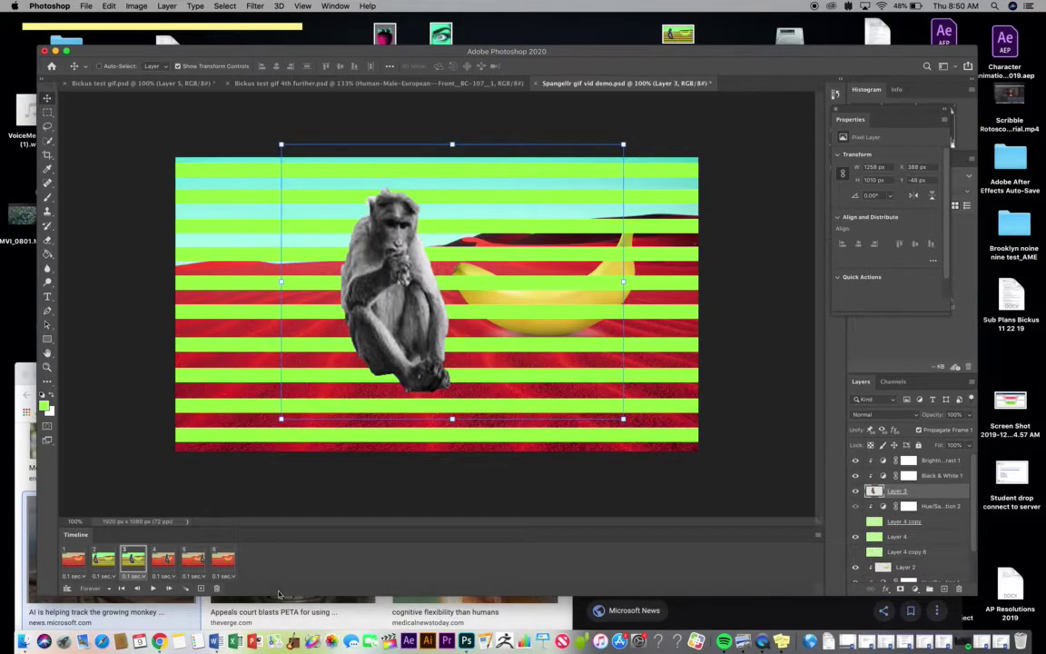
# Step: Show only the green Layer 4 stripes in frame 4 and only the orange Layer 4 copy stripes in frame 3
pyautogui.click(165, 560)
pyautogui.click(855, 537)
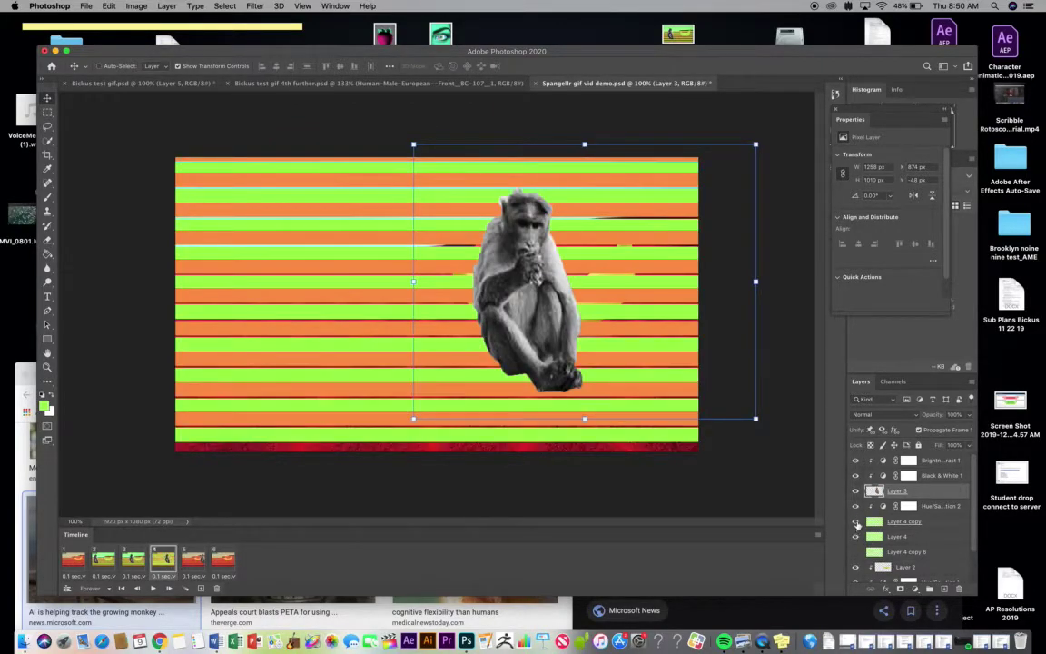
pyautogui.click(856, 522)
pyautogui.click(134, 560)
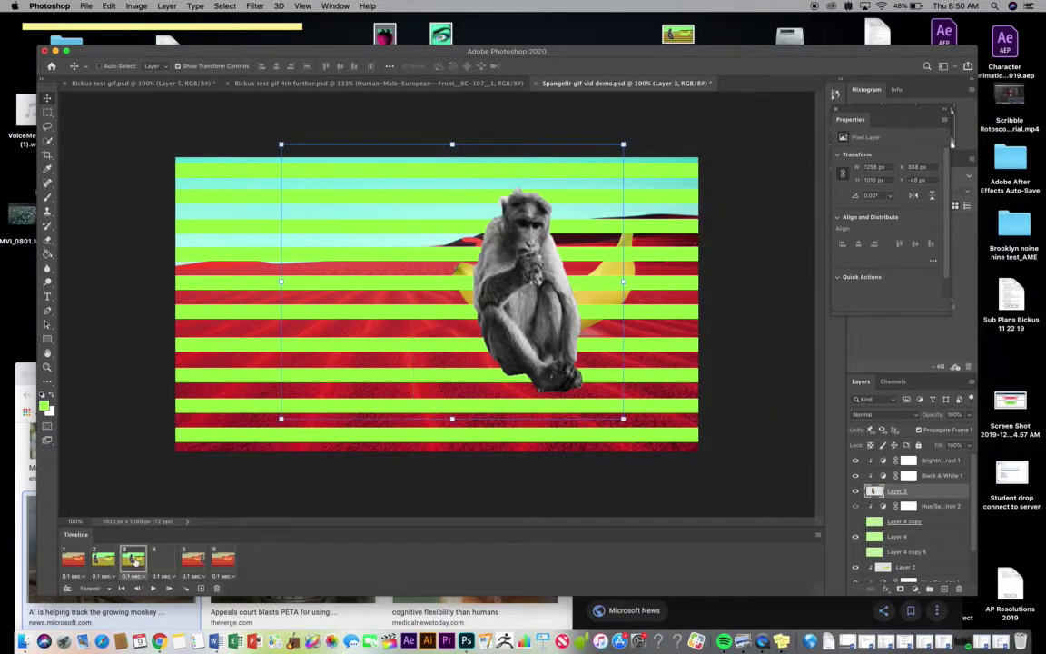
pyautogui.click(859, 524)
pyautogui.click(857, 538)
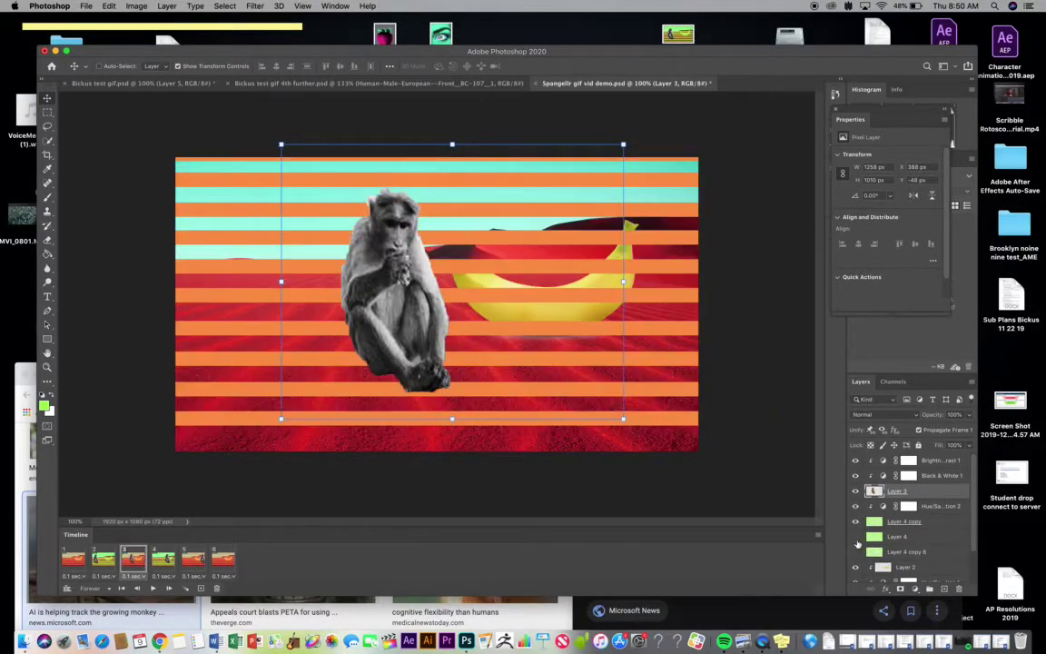
# Step: Show the green Layer 4 stripes instead of Layer 4 copy in frame 6, and play the animation
pyautogui.click(223, 559)
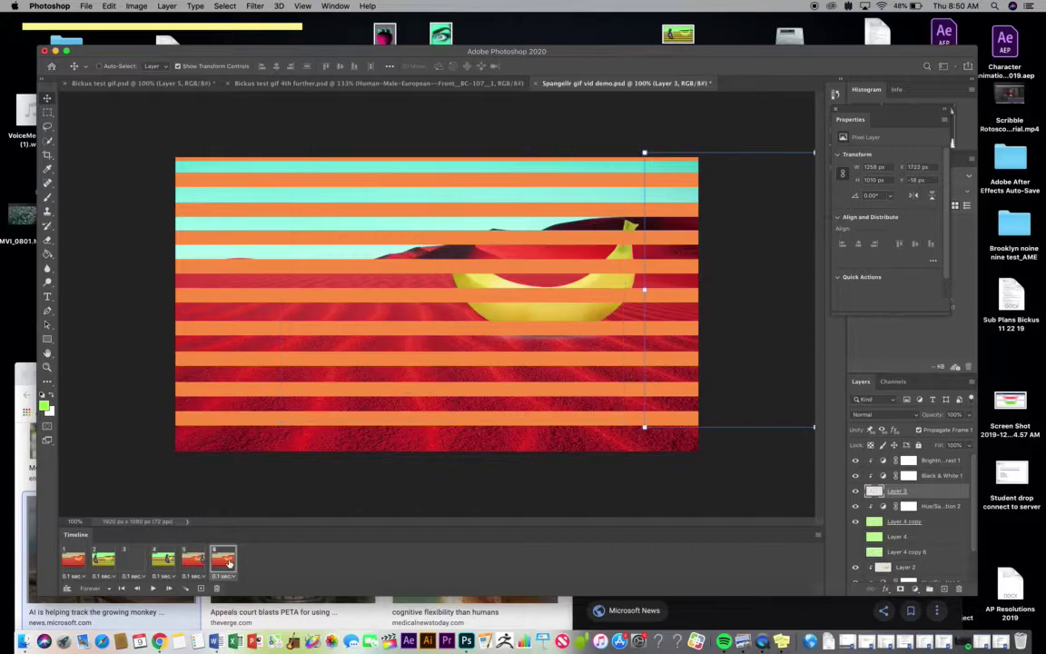
pyautogui.click(858, 537)
pyautogui.click(856, 521)
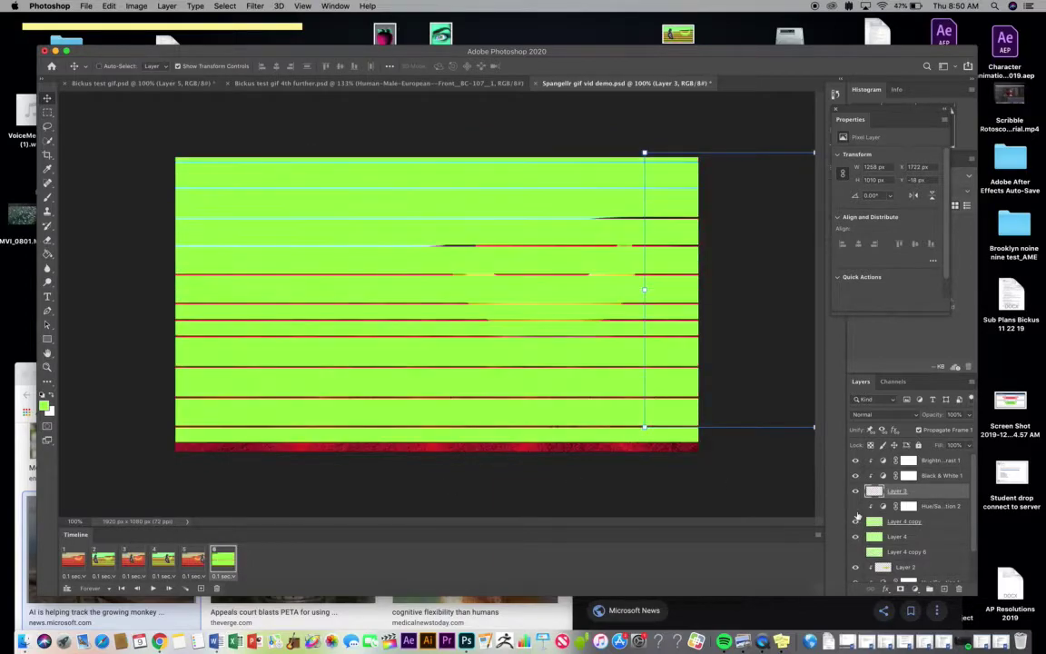
pyautogui.click(856, 522)
pyautogui.click(855, 536)
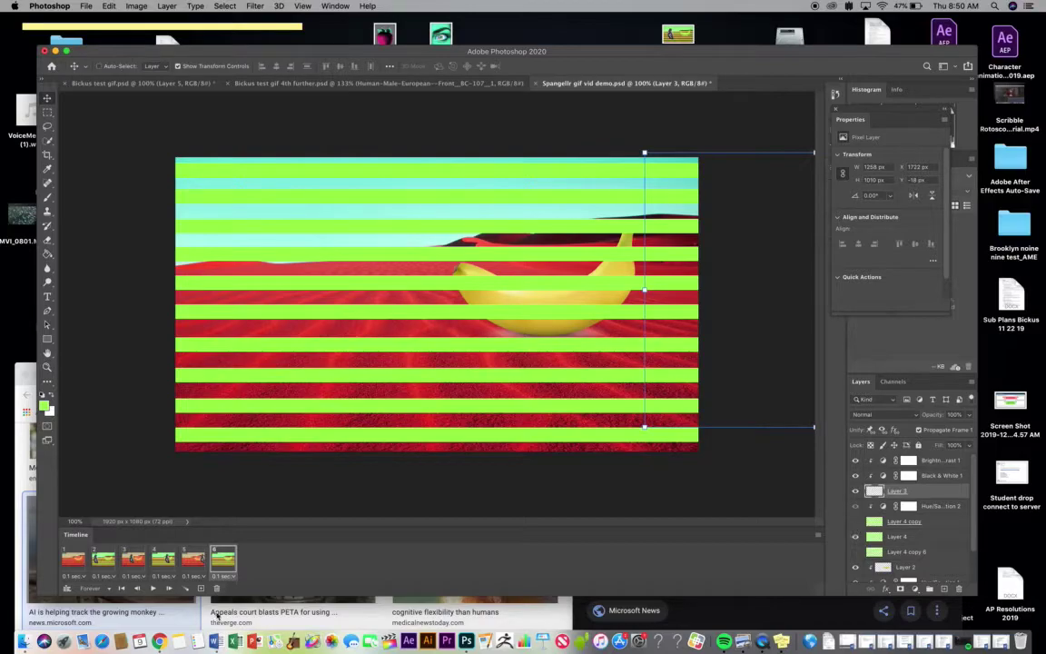
pyautogui.click(154, 589)
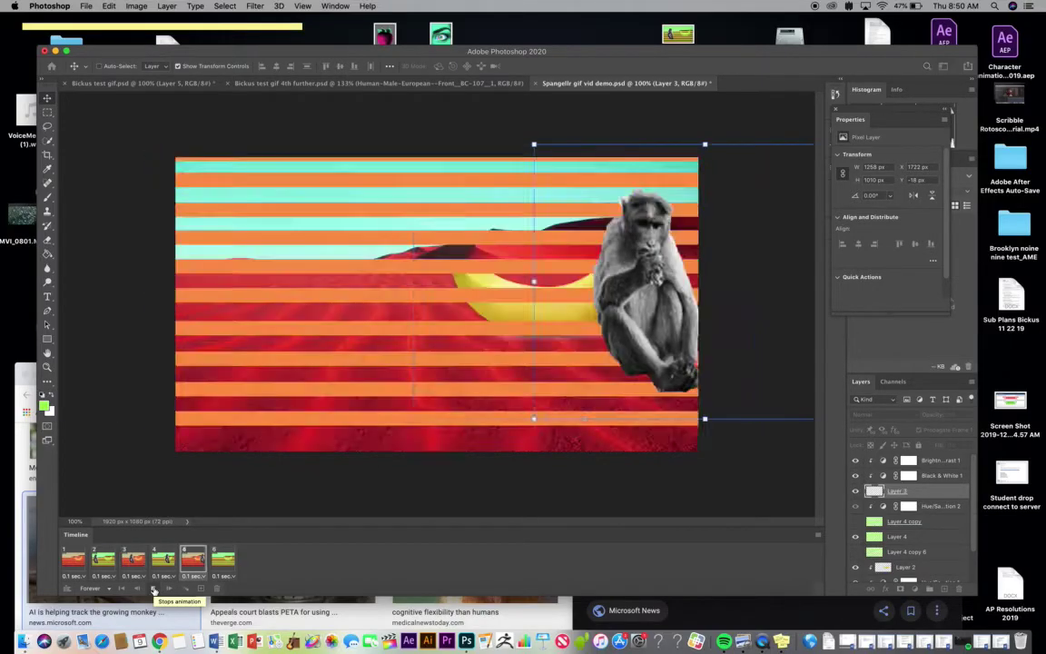
# Step: Move the green stripes of Layer 4 slightly downward in frame 2
pyautogui.click(72, 561)
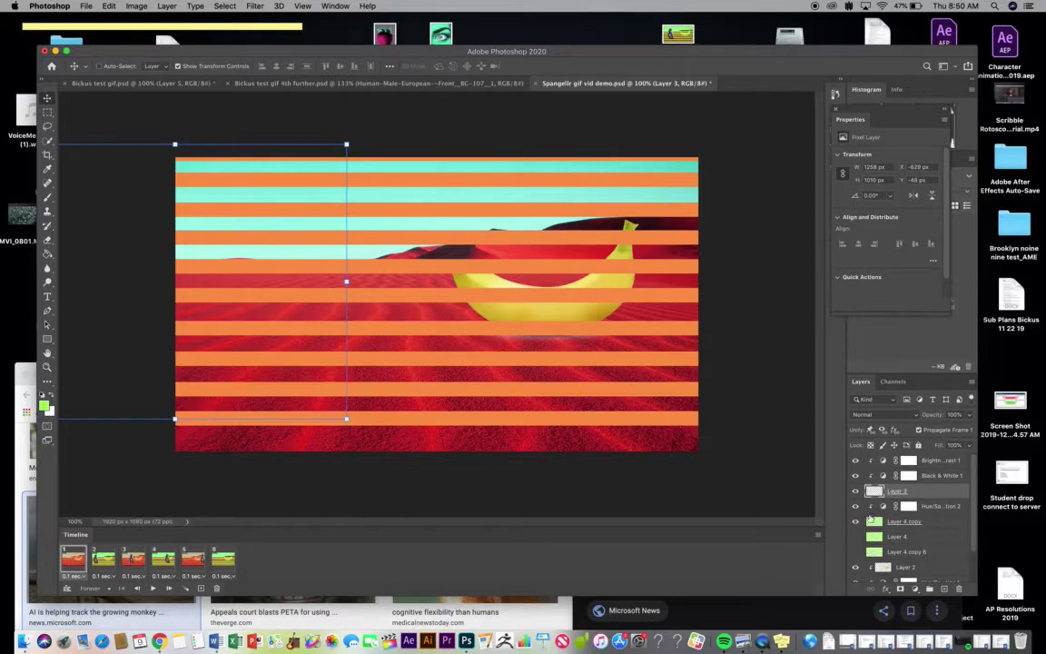
pyautogui.click(873, 523)
pyautogui.click(103, 558)
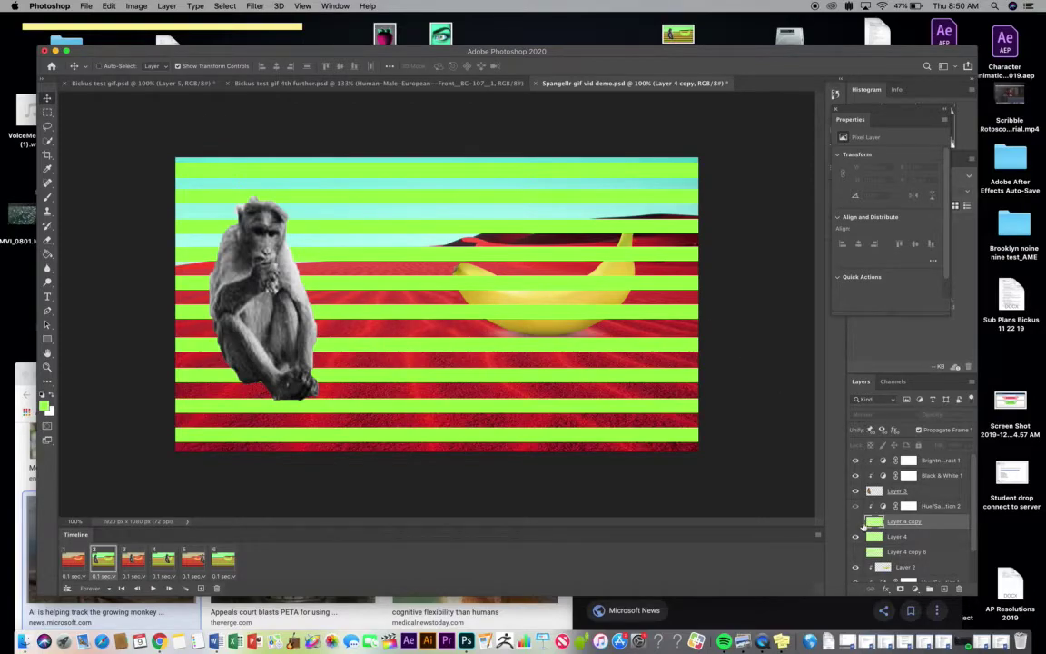
pyautogui.click(875, 538)
pyautogui.moveTo(413, 314); pyautogui.dragTo(413, 361)
# Step: Move the orange stripes of Layer 4 copy down to about Y 28 px in frame 5, and play the animation
pyautogui.click(132, 558)
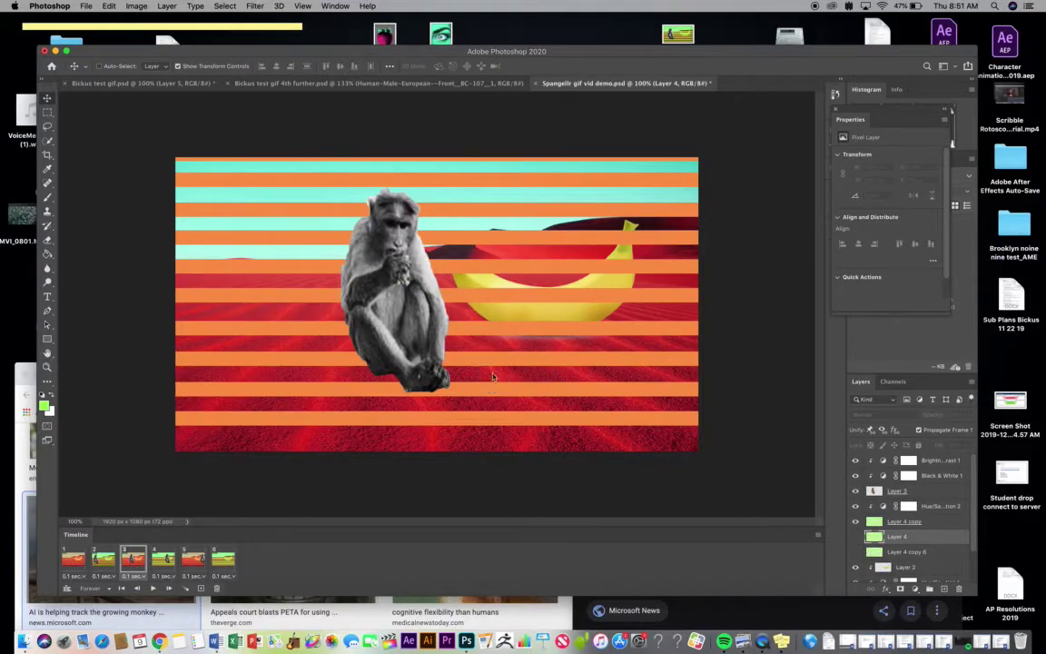
pyautogui.click(166, 561)
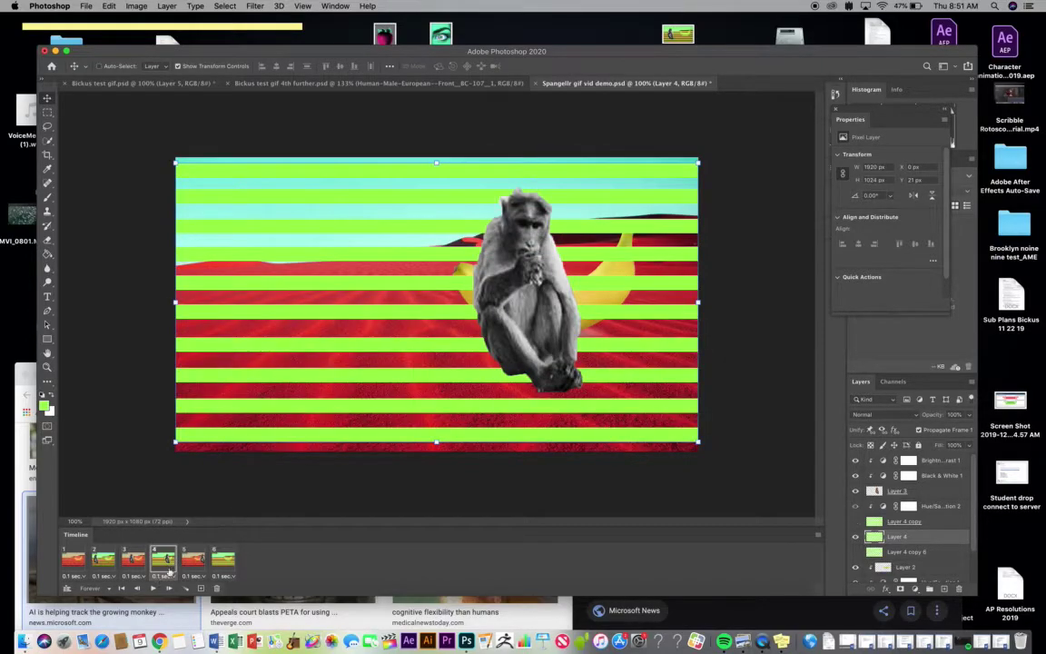
pyautogui.click(153, 589)
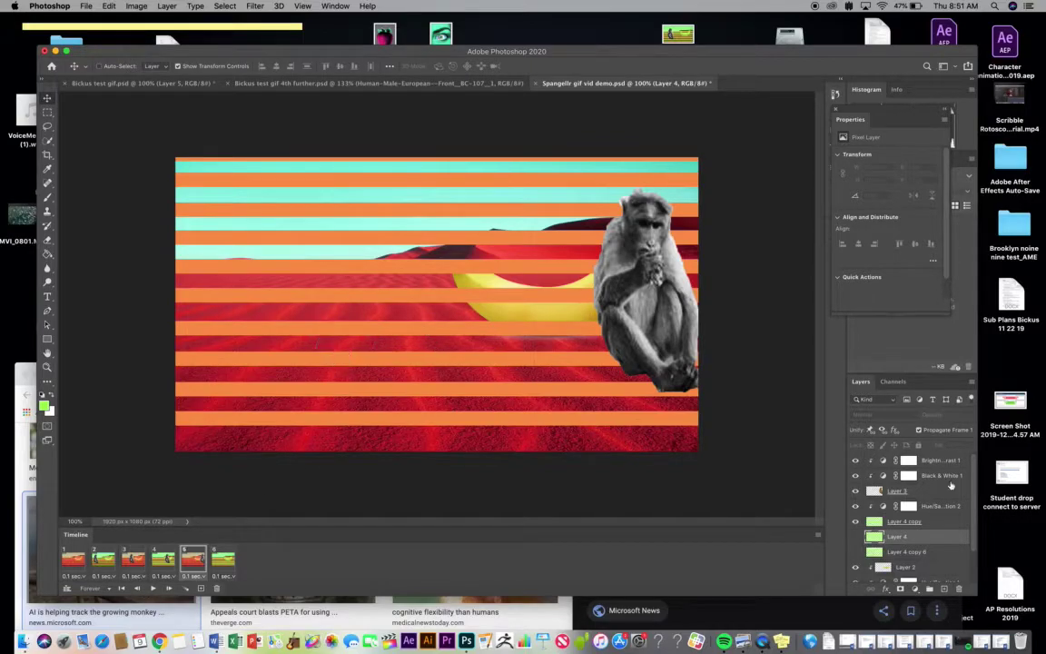
pyautogui.click(902, 523)
pyautogui.moveTo(423, 328); pyautogui.dragTo(422, 347)
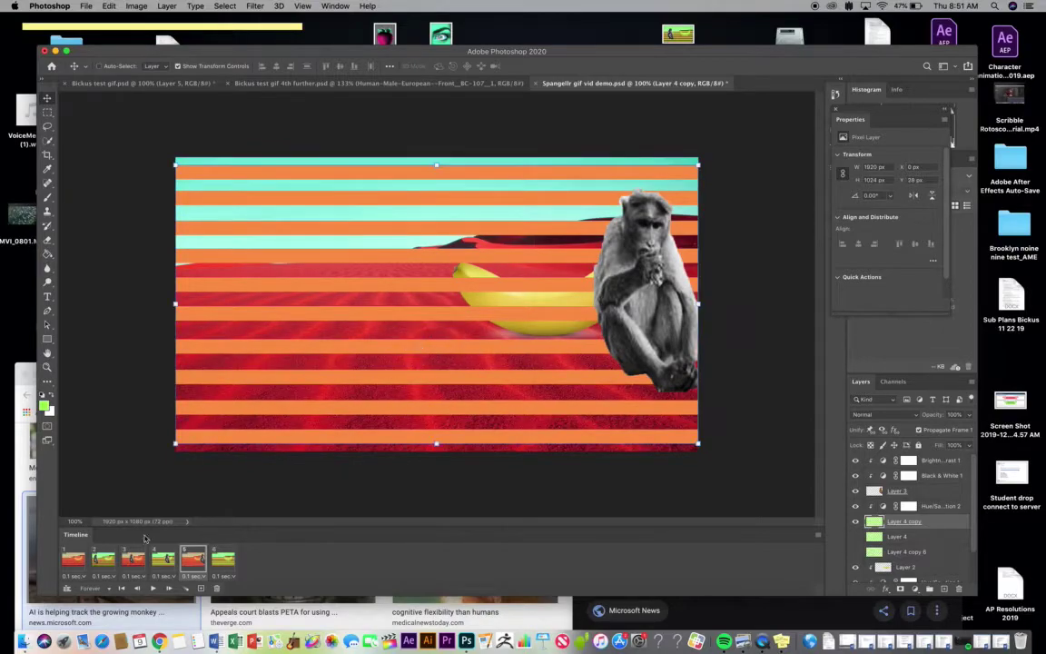
pyautogui.click(153, 589)
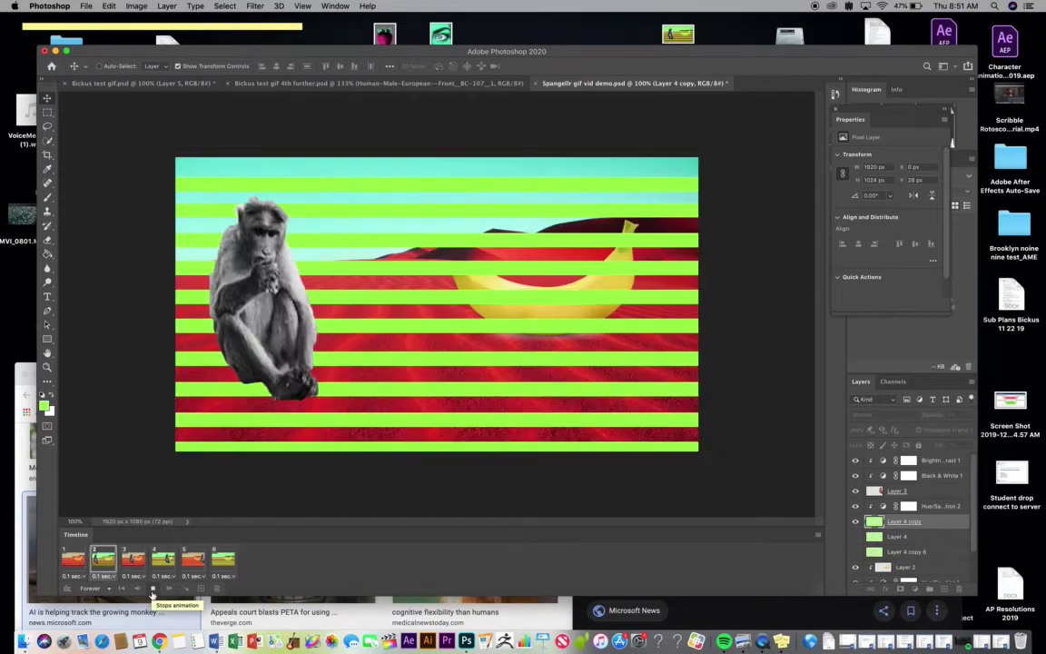
pyautogui.click(153, 589)
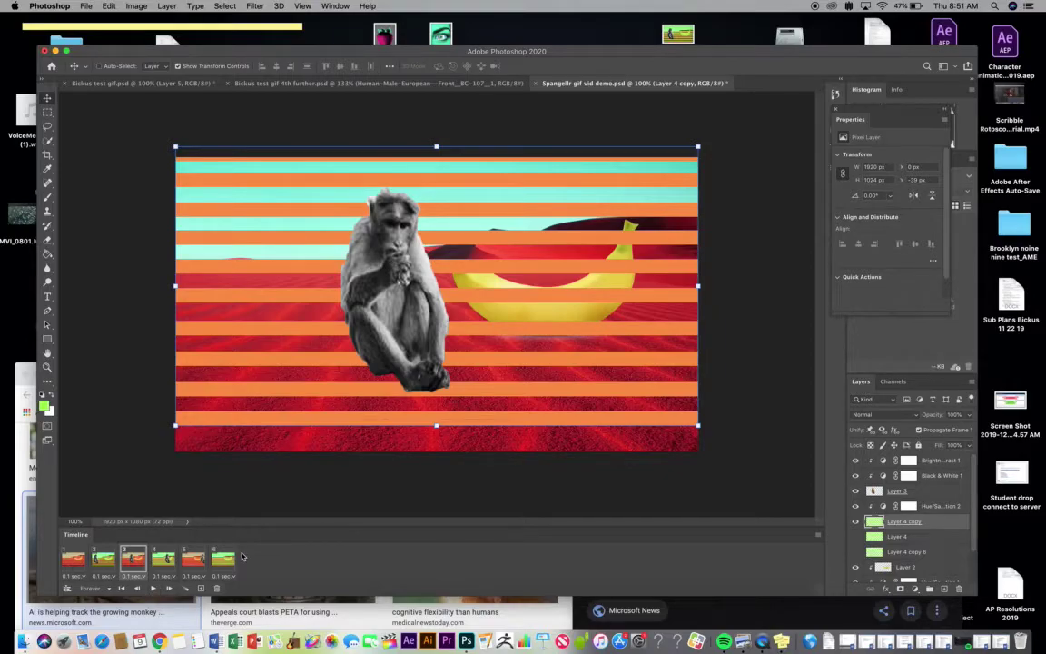
# Step: Add a seventh frame by duplicating frame 6
pyautogui.click(237, 575)
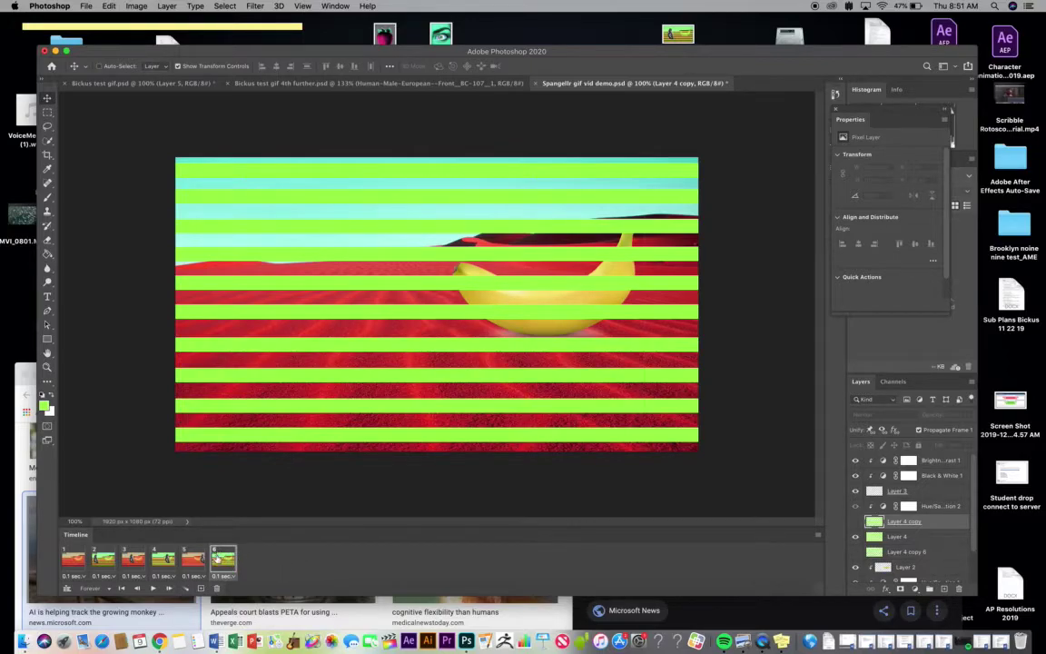
pyautogui.click(200, 588)
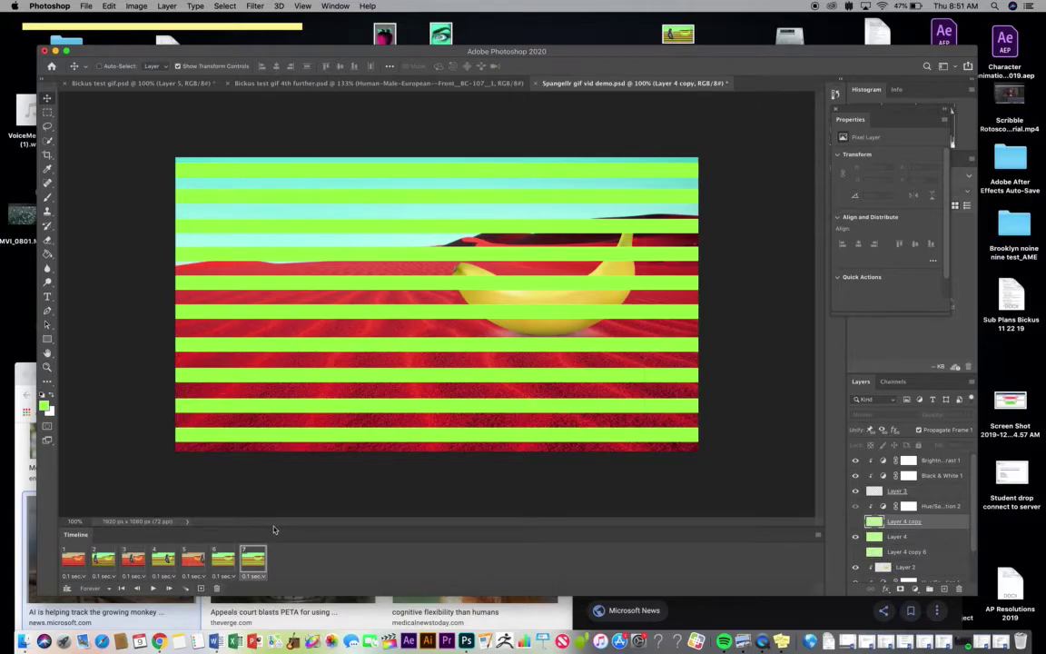
# Step: Move the banana's Layer 2 to the top of the layer stack and reposition it to about X 457, Y 107 px in frame 7
pyautogui.scroll(-2, 922, 542)
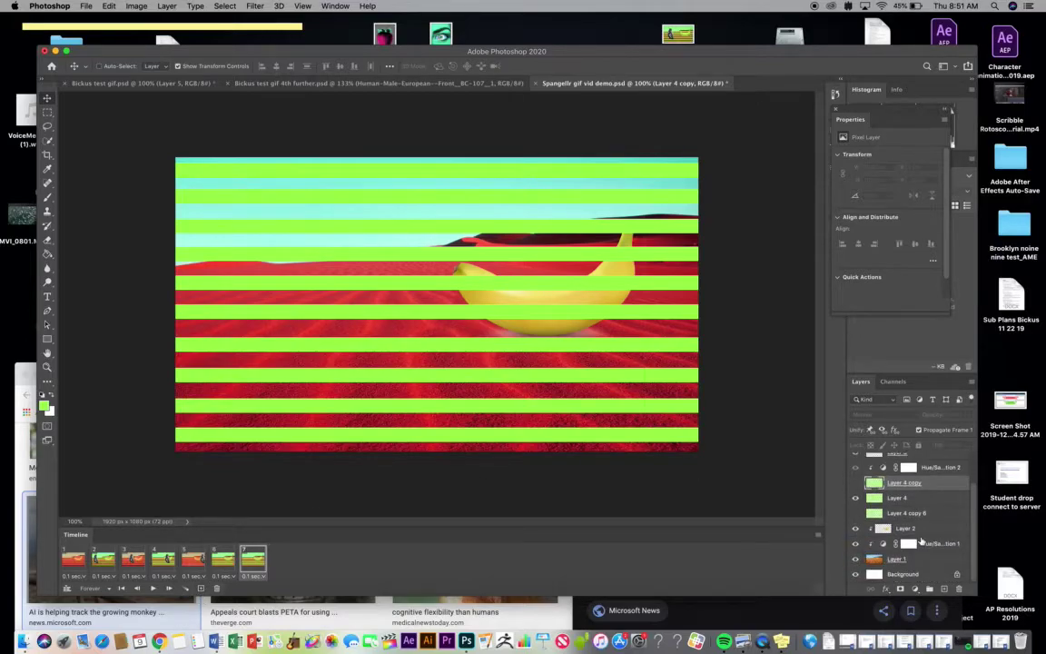
pyautogui.click(895, 534)
pyautogui.moveTo(895, 531); pyautogui.dragTo(817, 423)
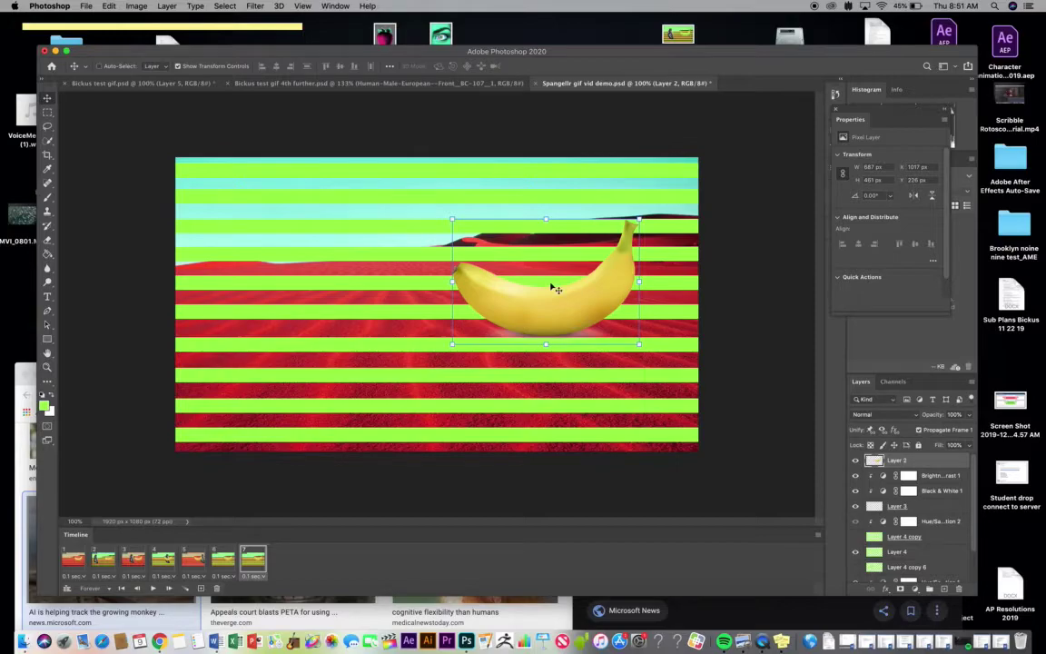
pyautogui.moveTo(553, 288); pyautogui.dragTo(376, 258)
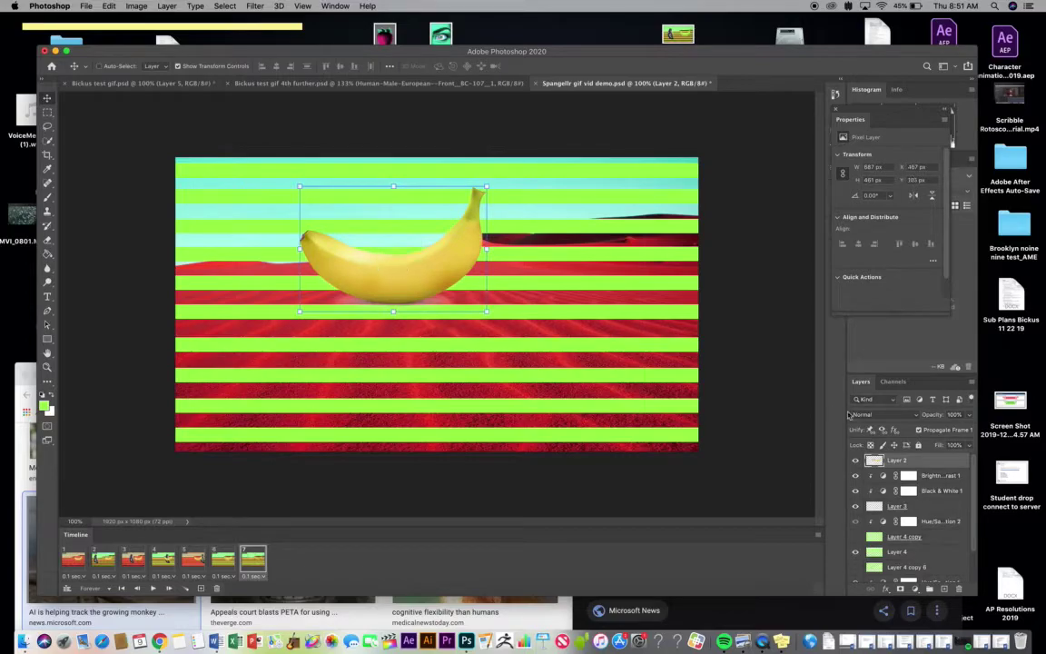
# Step: Duplicate the banana's Layer 2 as Layer 2 copy within the same document
pyautogui.rightClick(930, 462)
pyautogui.click(847, 211)
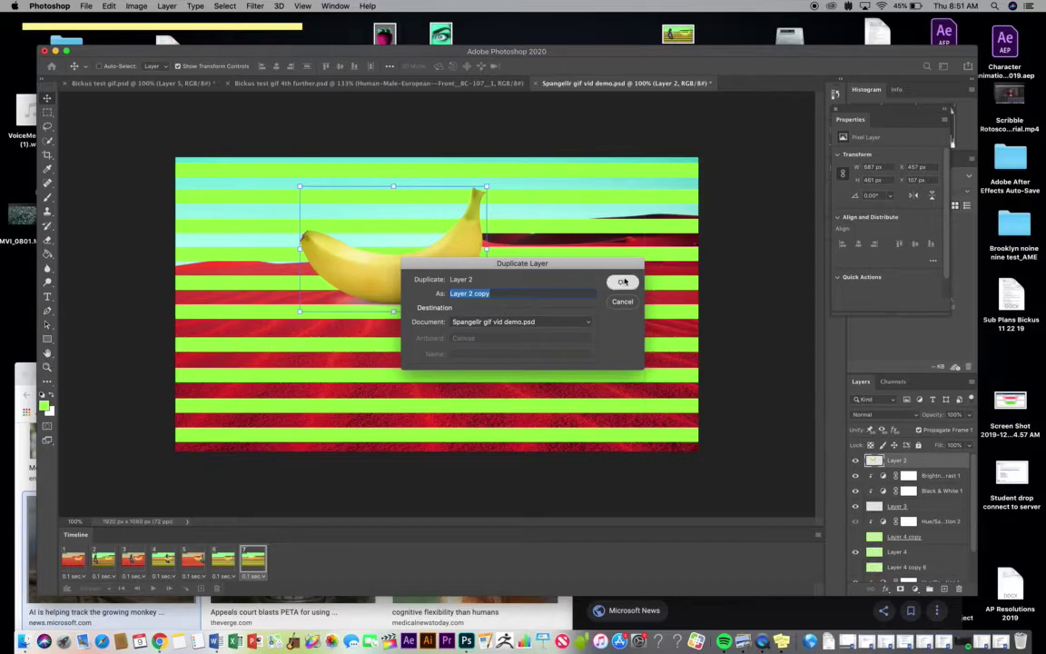
pyautogui.click(623, 281)
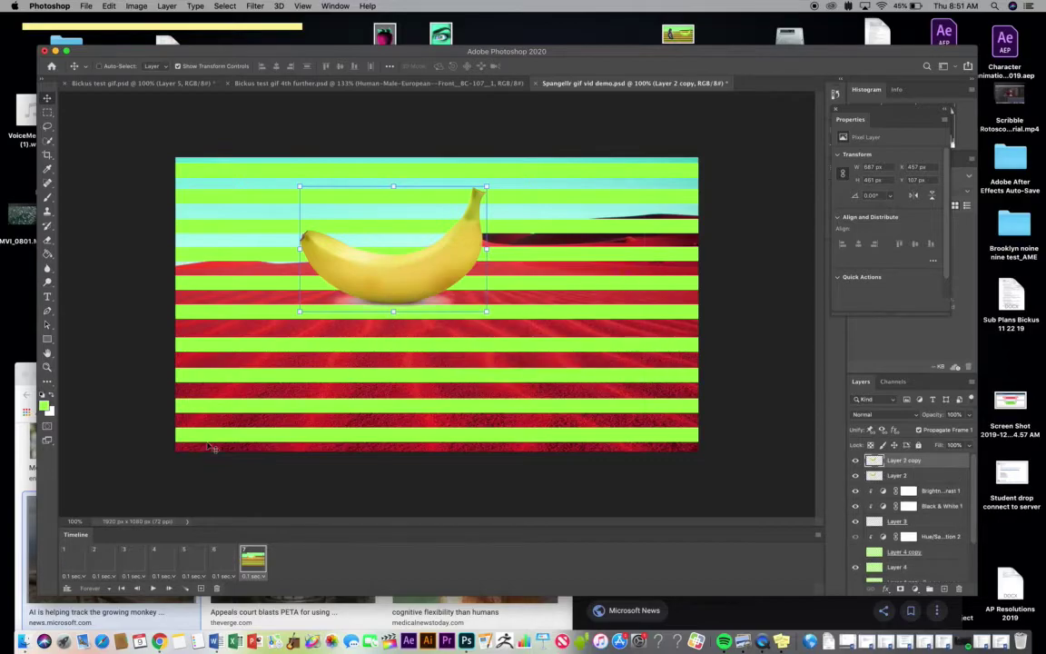
# Step: Check the bananas in frames 1 to 7, and hide Layer 2 copy in frame 1
pyautogui.click(76, 558)
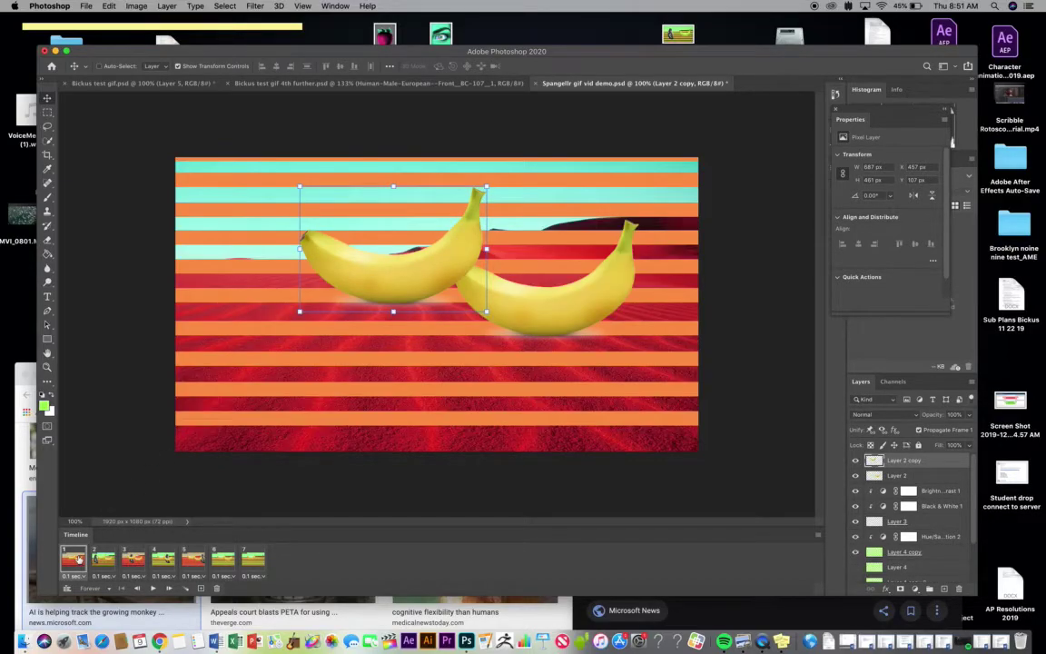
pyautogui.click(97, 560)
pyautogui.click(133, 560)
pyautogui.click(163, 558)
pyautogui.click(193, 559)
pyautogui.click(222, 559)
pyautogui.click(253, 560)
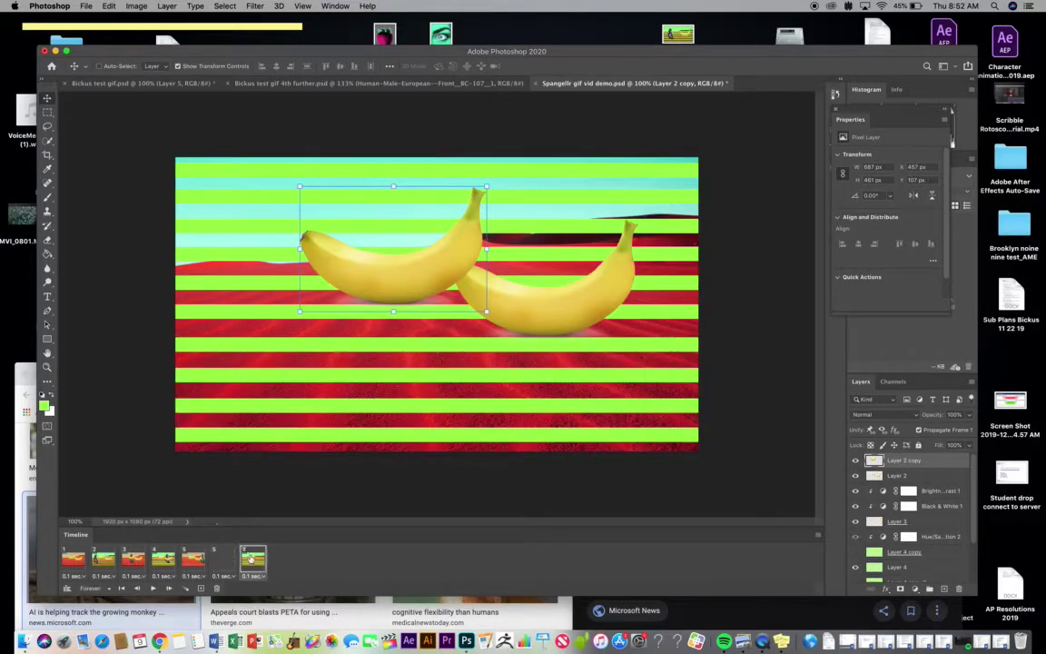
pyautogui.click(70, 561)
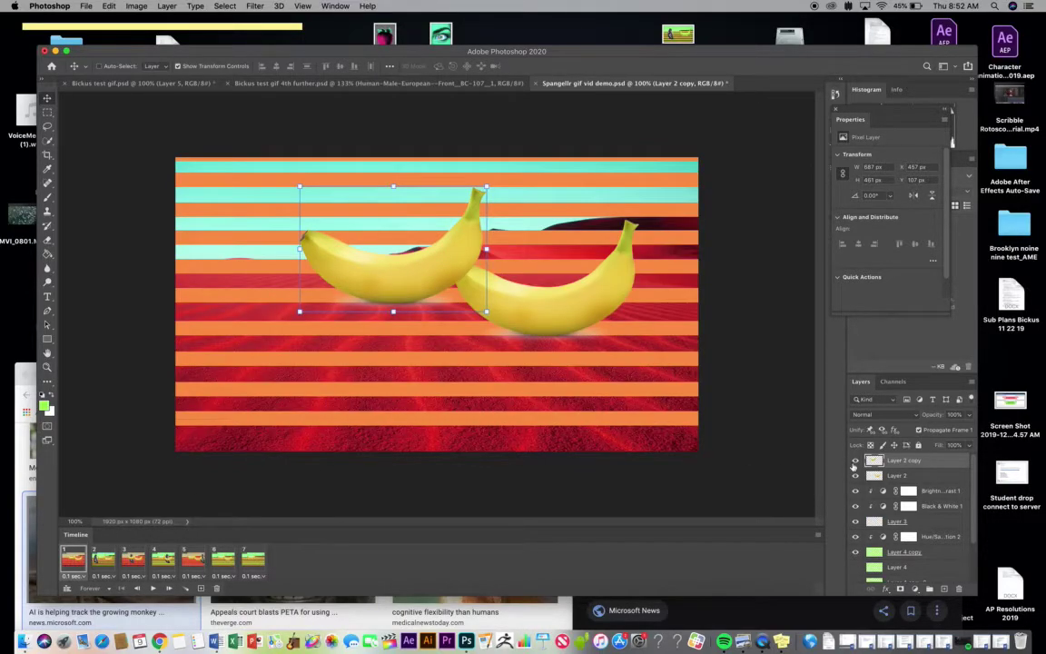
pyautogui.click(856, 462)
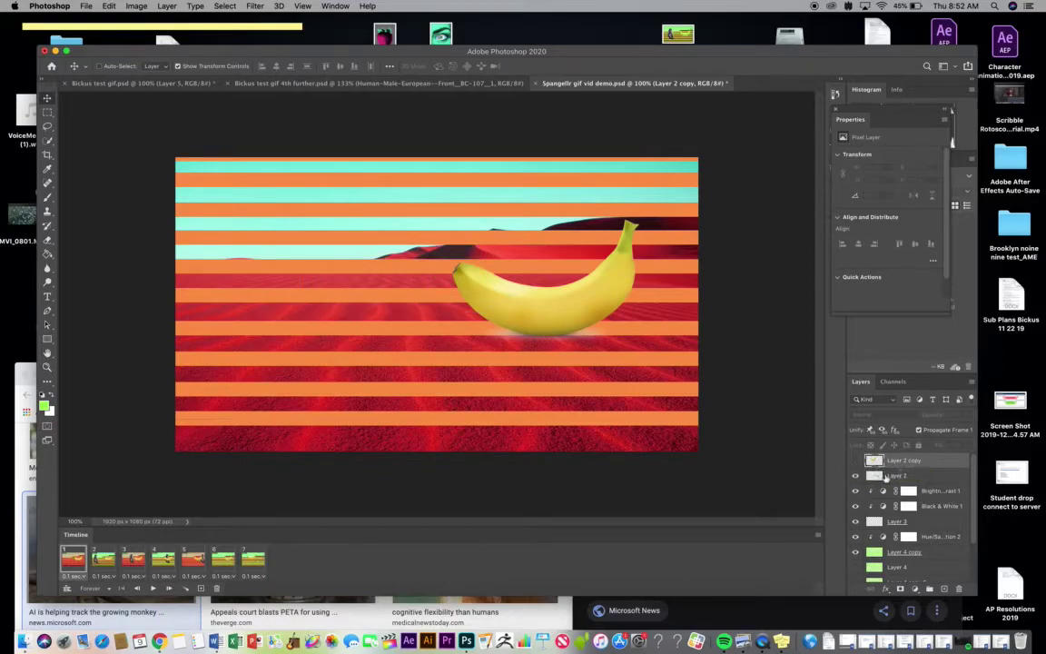
# Step: Move the Layer 2 banana in frame 7 off the canvas above its upper edge, to about X 722, Y -440 px
pyautogui.click(872, 477)
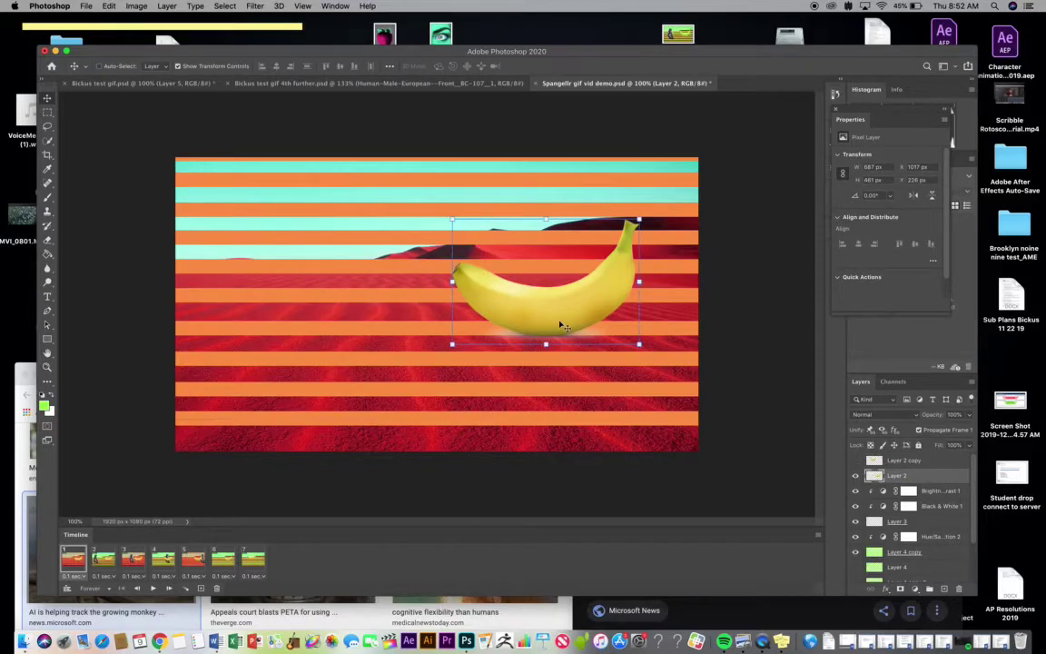
pyautogui.click(254, 567)
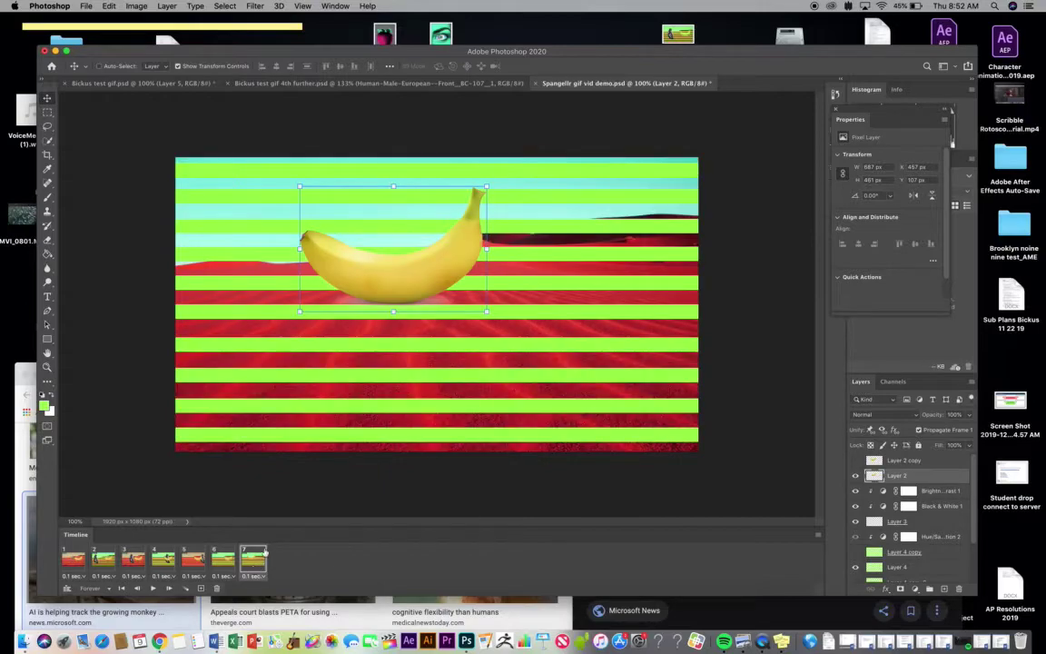
pyautogui.moveTo(432, 252); pyautogui.dragTo(505, 113)
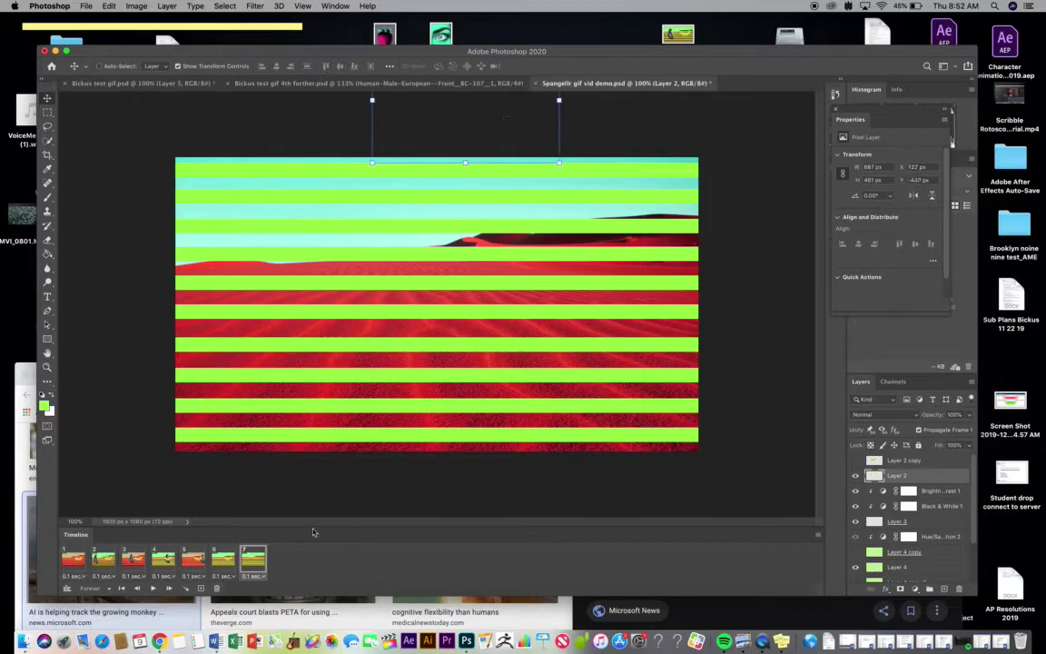
# Step: Add an eighth frame by duplicating frame 7, and move its banana just below the canvas to about X 617, Y 1097 px
pyautogui.click(201, 588)
pyautogui.moveTo(428, 111); pyautogui.dragTo(445, 538)
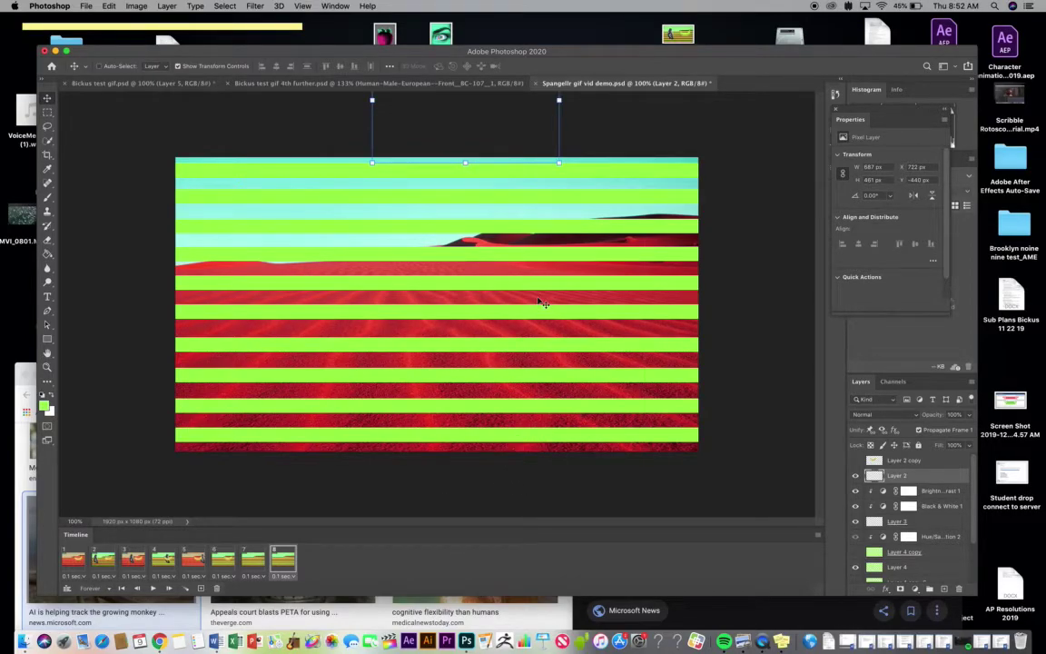
pyautogui.moveTo(490, 109); pyautogui.dragTo(514, 464)
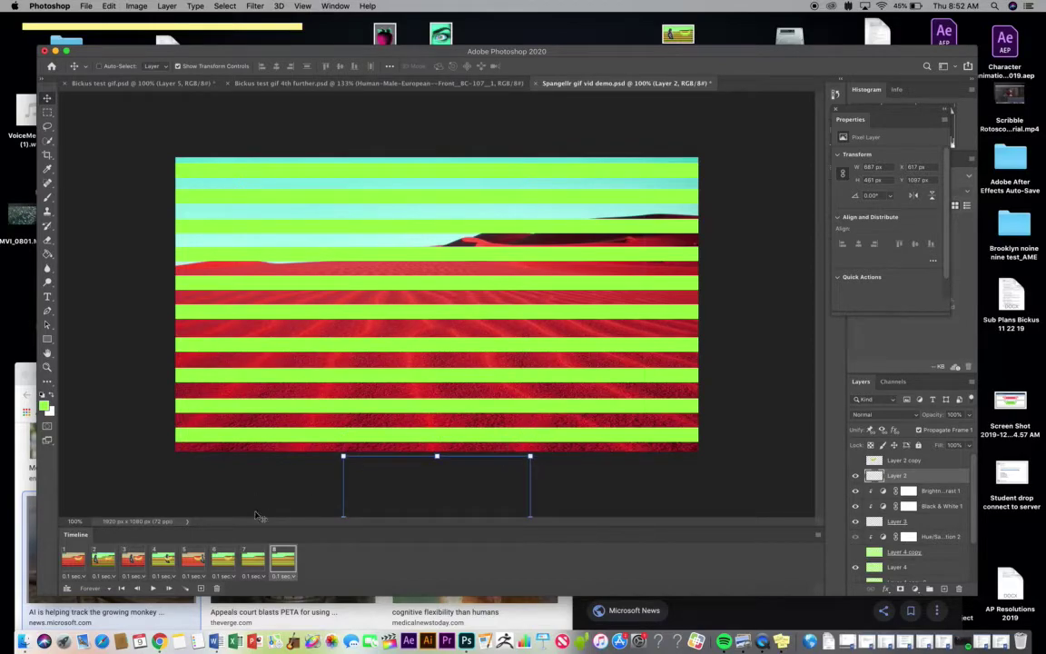
# Step: Tween between frames 7 and 8 with 5 added frames, all layers, and position, opacity and effects included
pyautogui.click(253, 558)
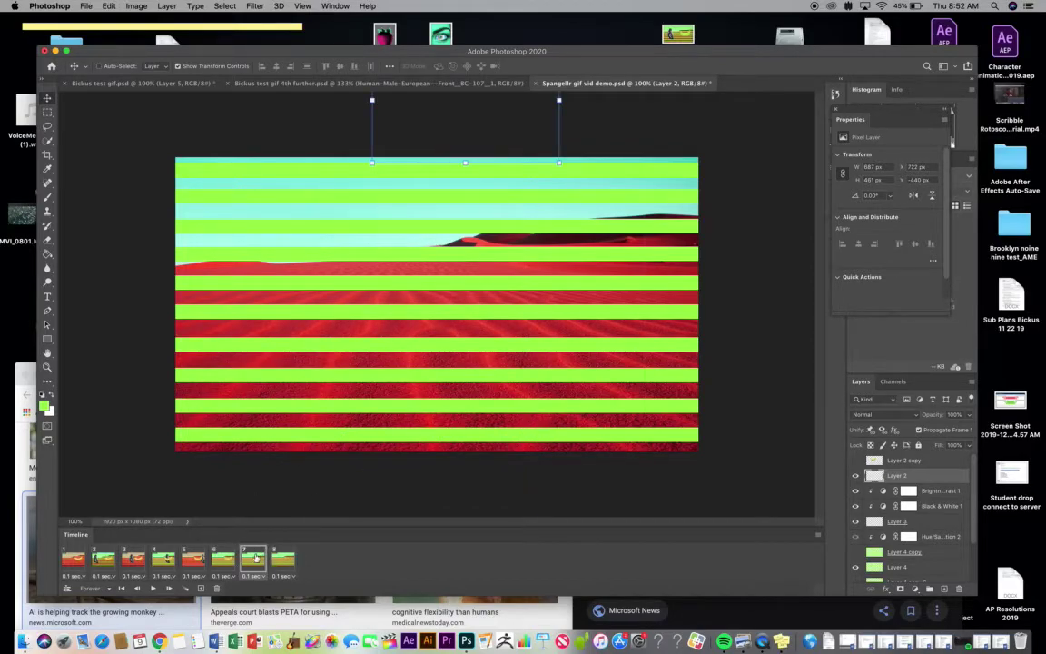
pyautogui.click(285, 559)
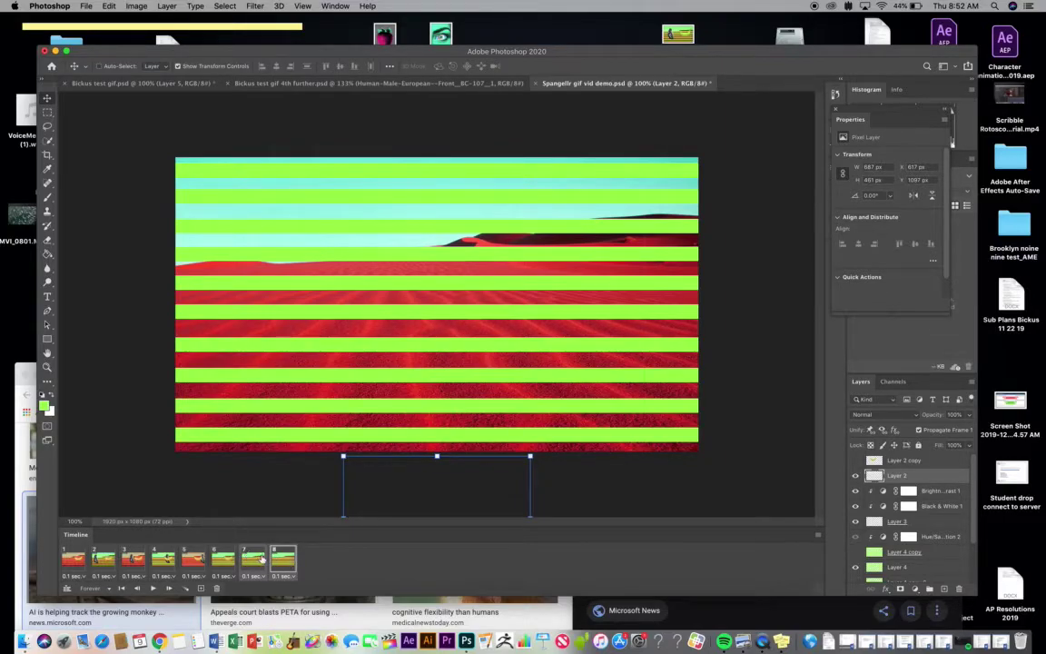
pyautogui.click(188, 589)
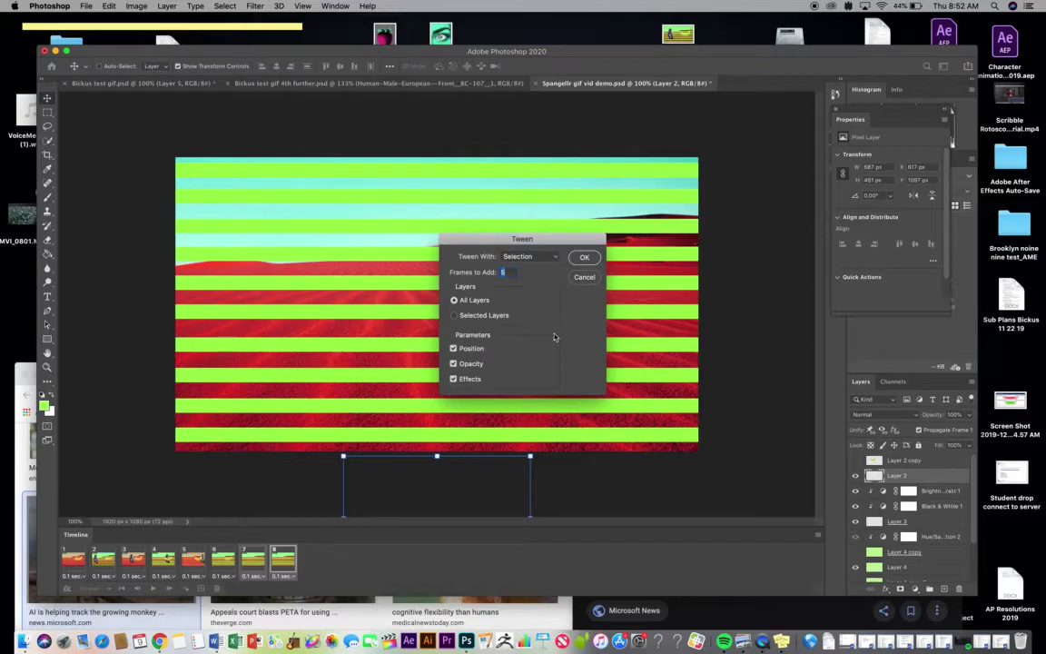
pyautogui.click(589, 258)
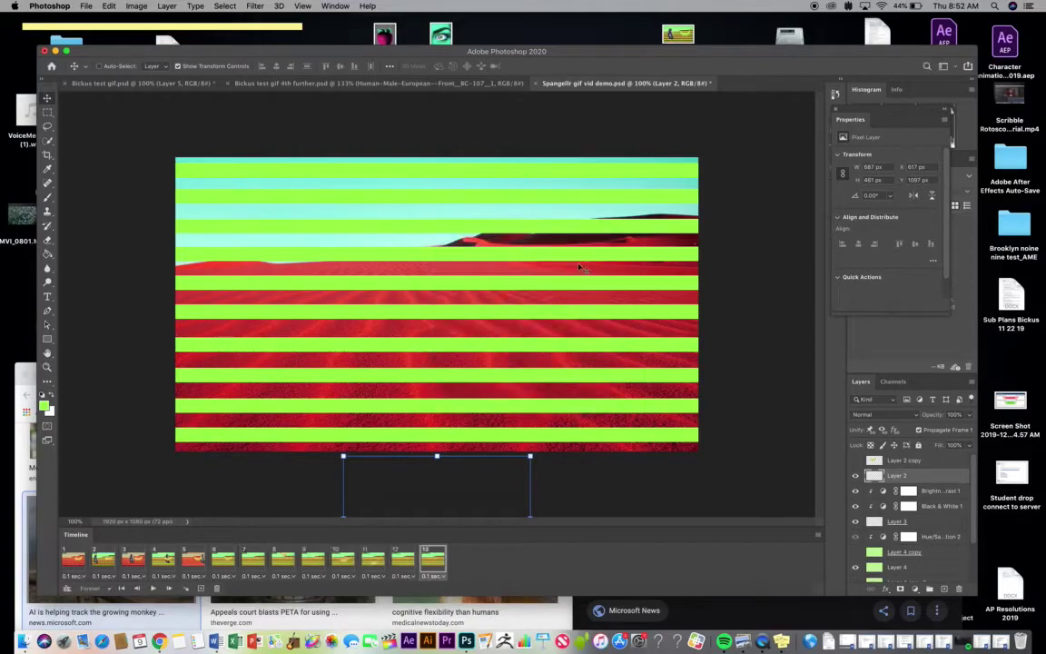
# Step: Step through frames 7 to 13 twice to examine the banana's fall across the canvas
pyautogui.click(253, 560)
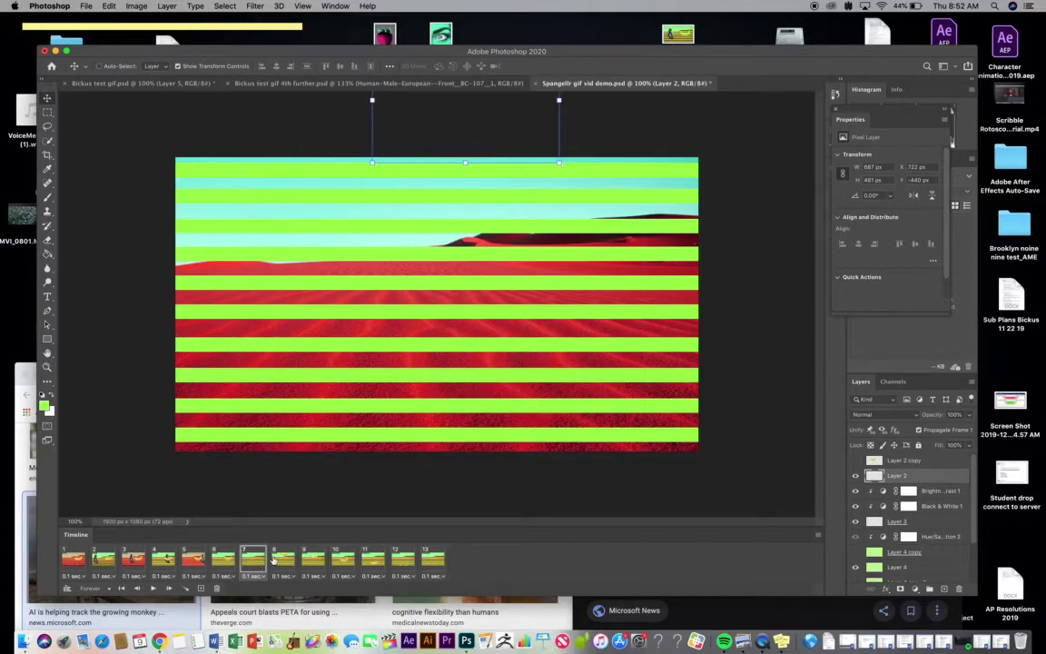
pyautogui.click(282, 560)
pyautogui.click(313, 560)
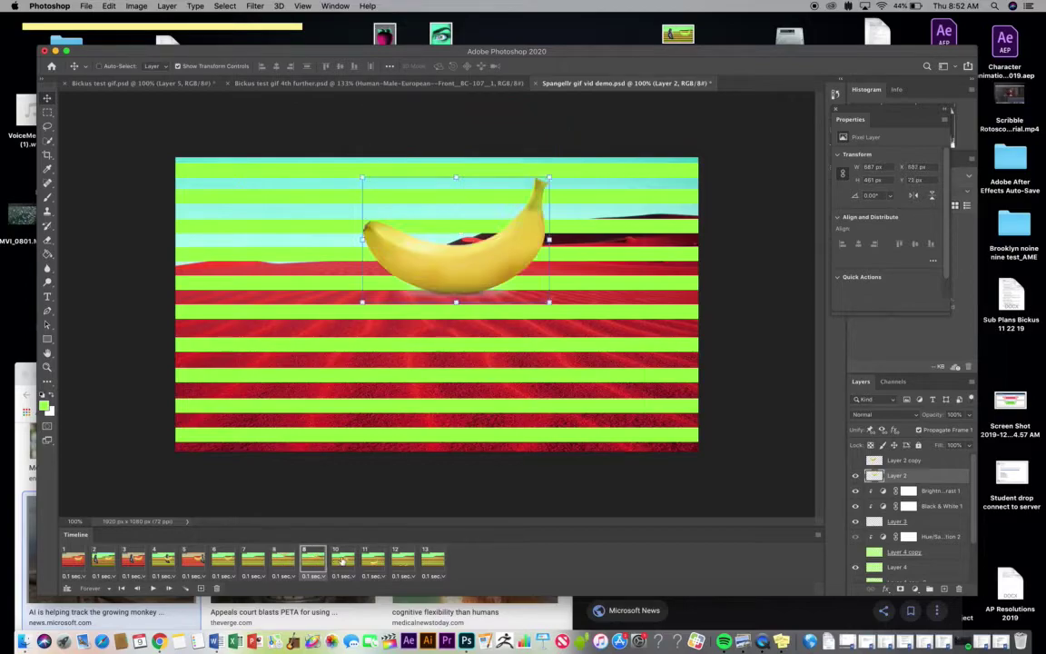
pyautogui.click(343, 561)
pyautogui.click(372, 561)
pyautogui.click(397, 559)
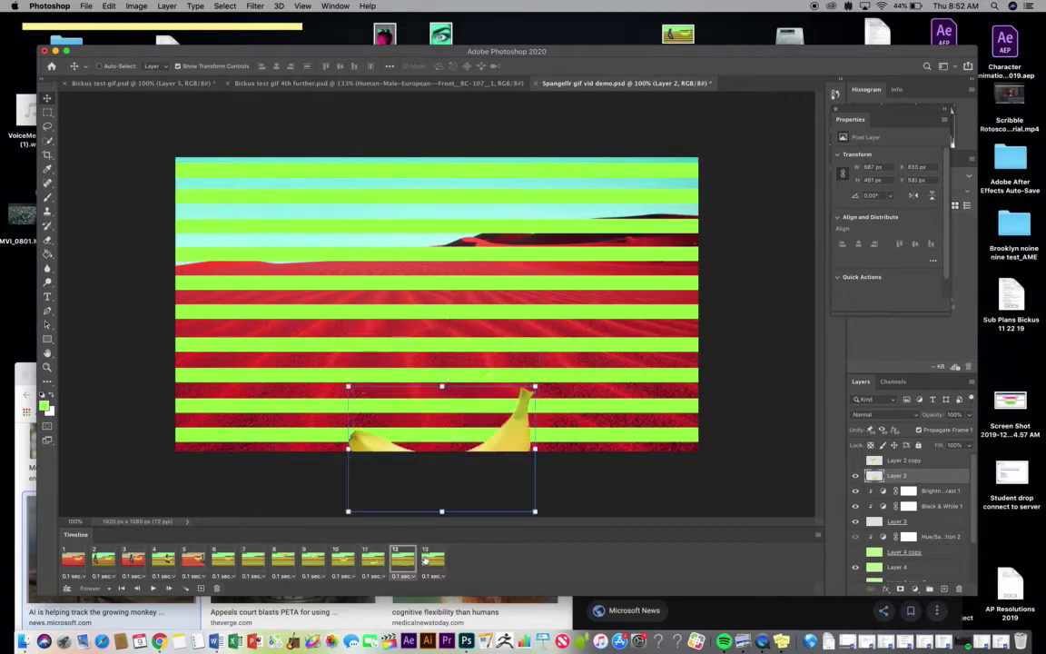
pyautogui.click(426, 559)
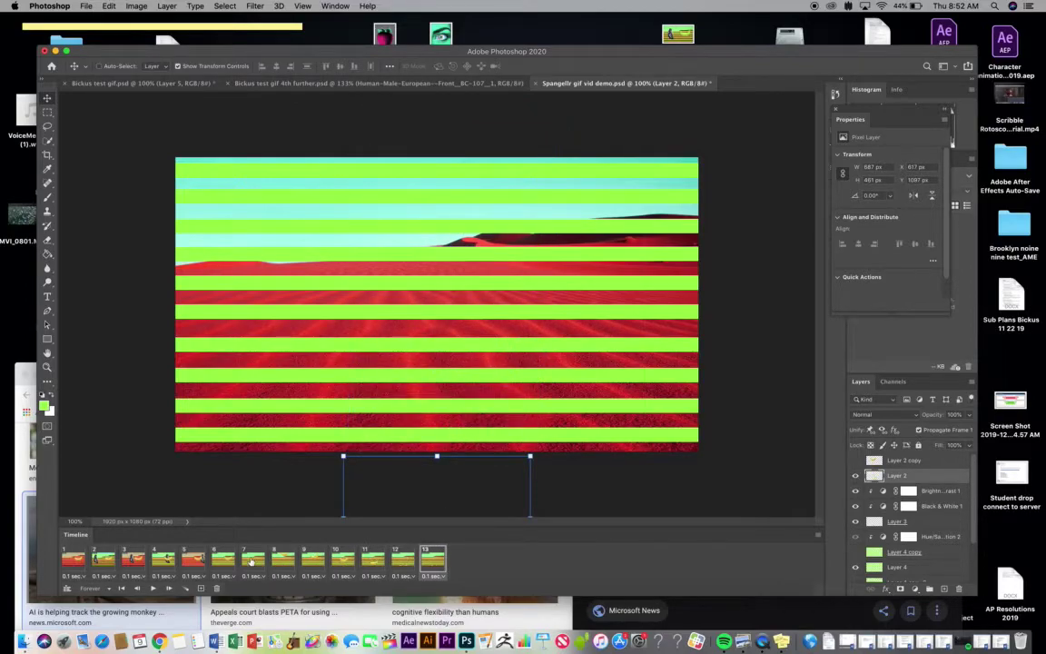
pyautogui.click(252, 560)
pyautogui.click(283, 561)
pyautogui.click(312, 561)
pyautogui.click(343, 560)
pyautogui.click(372, 560)
pyautogui.click(396, 559)
pyautogui.click(426, 560)
# Step: Play the animation from frame 1 to review the falling banana, and stop it
pyautogui.click(81, 566)
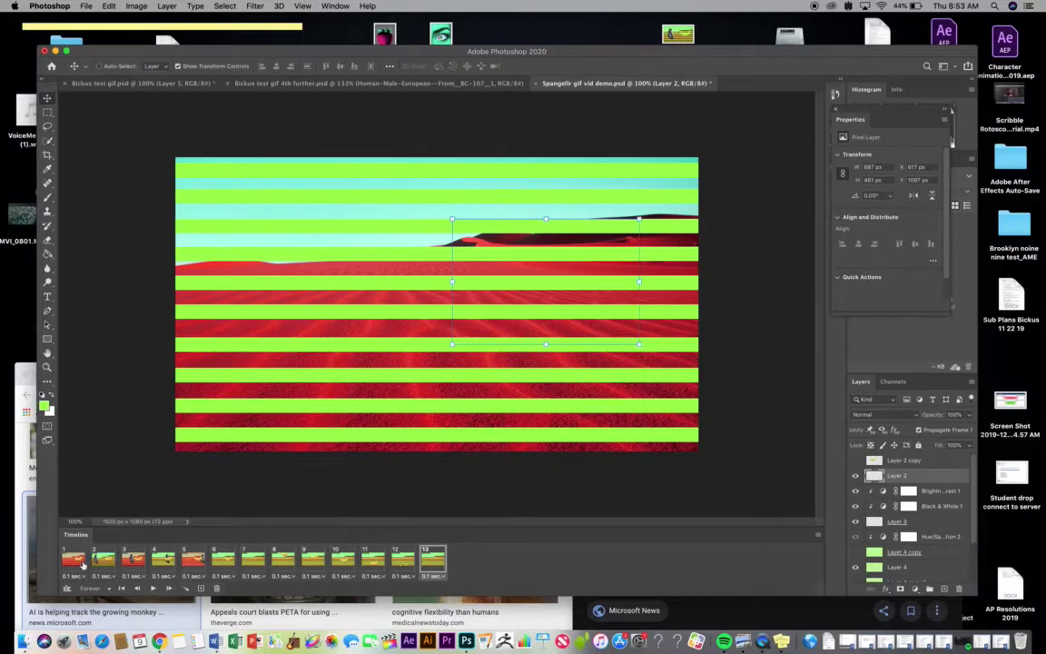
pyautogui.click(152, 589)
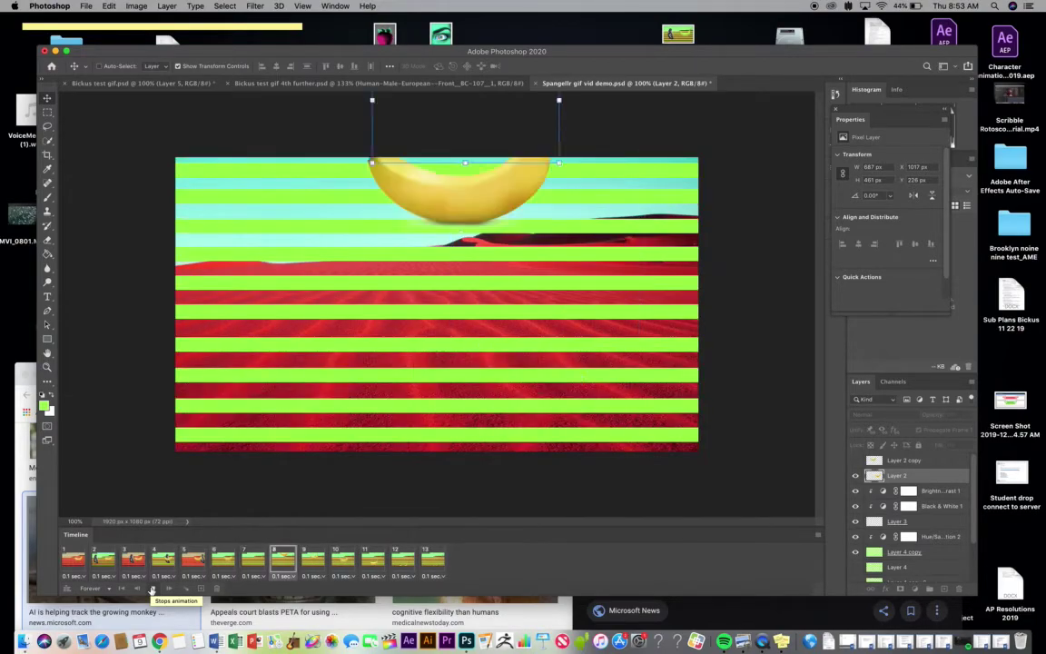
pyautogui.click(151, 589)
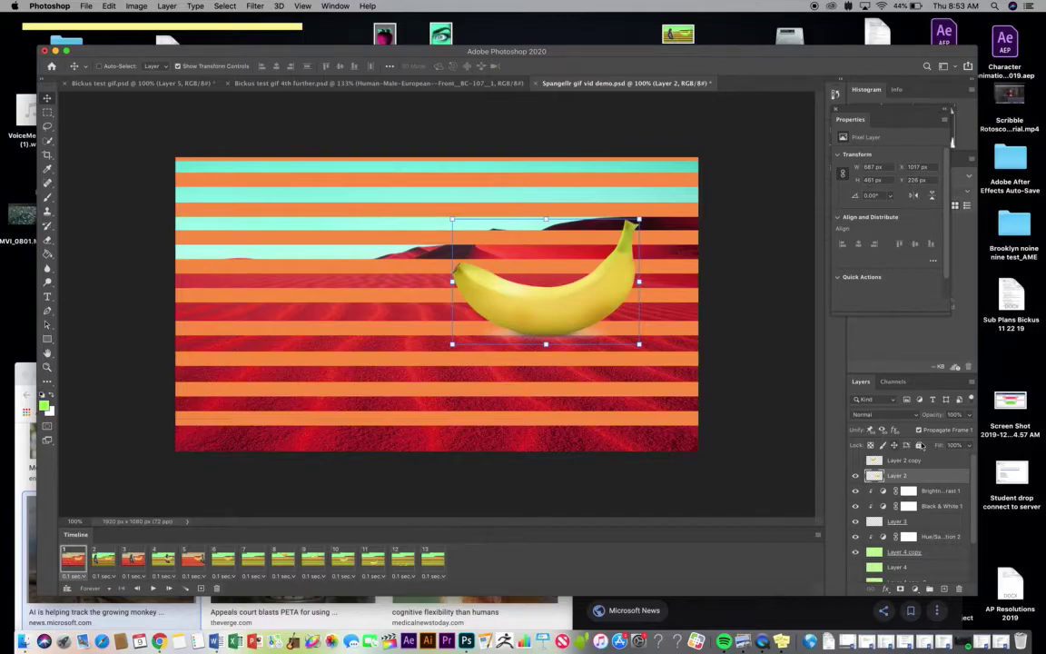
# Step: Hide the Layer 2 banana in frame 1, show it again in each of frames 7 to 13, and check frame 2
pyautogui.click(855, 476)
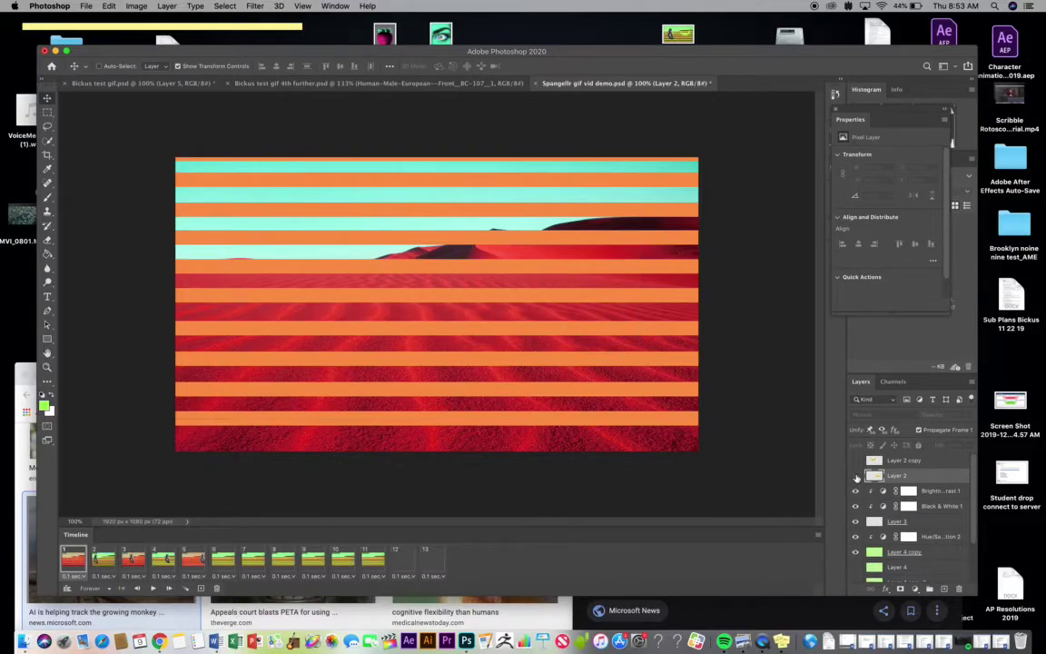
pyautogui.click(255, 559)
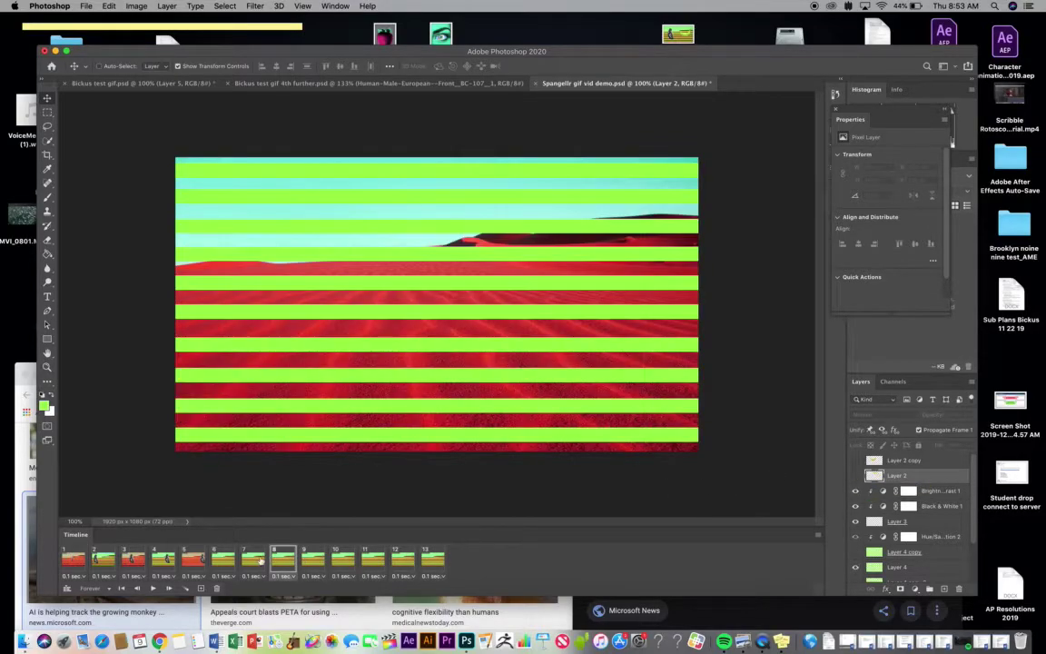
pyautogui.click(854, 476)
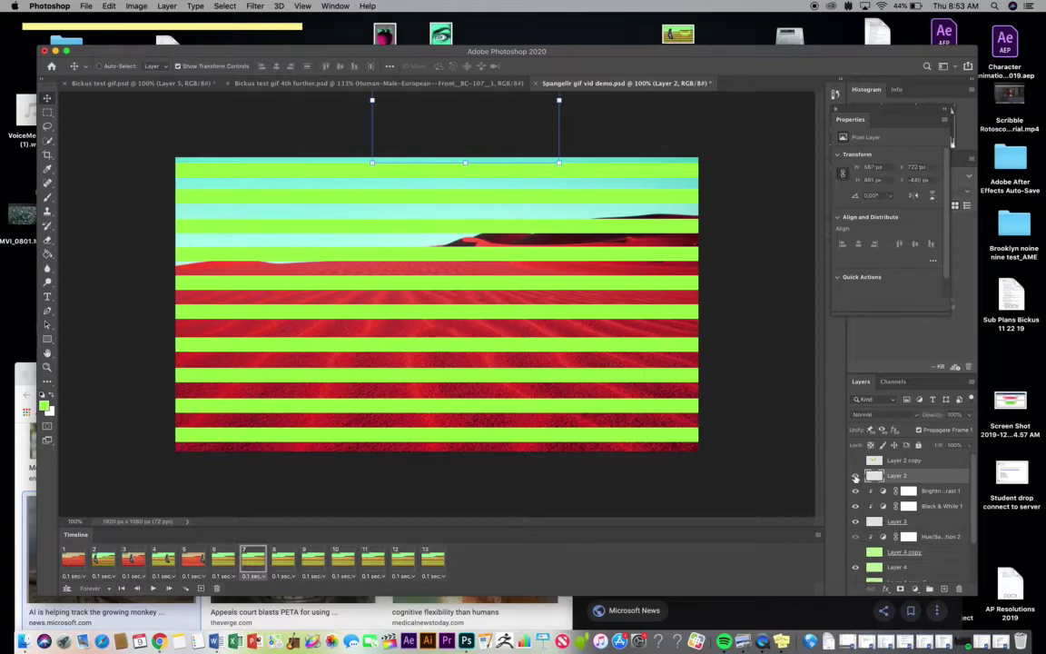
pyautogui.click(282, 559)
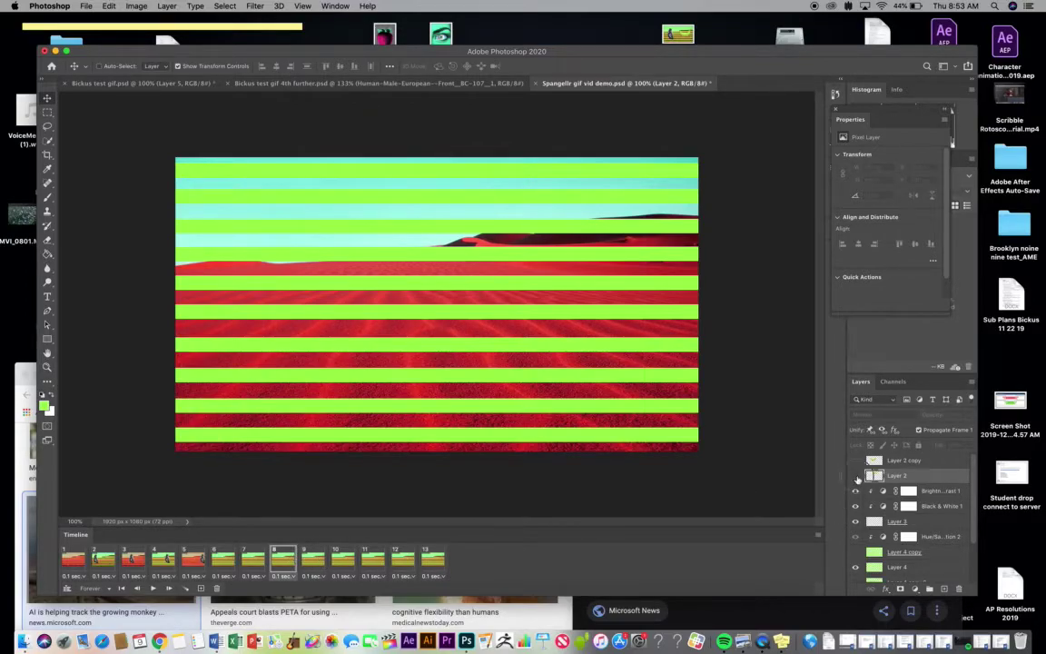
pyautogui.click(855, 476)
pyautogui.click(315, 559)
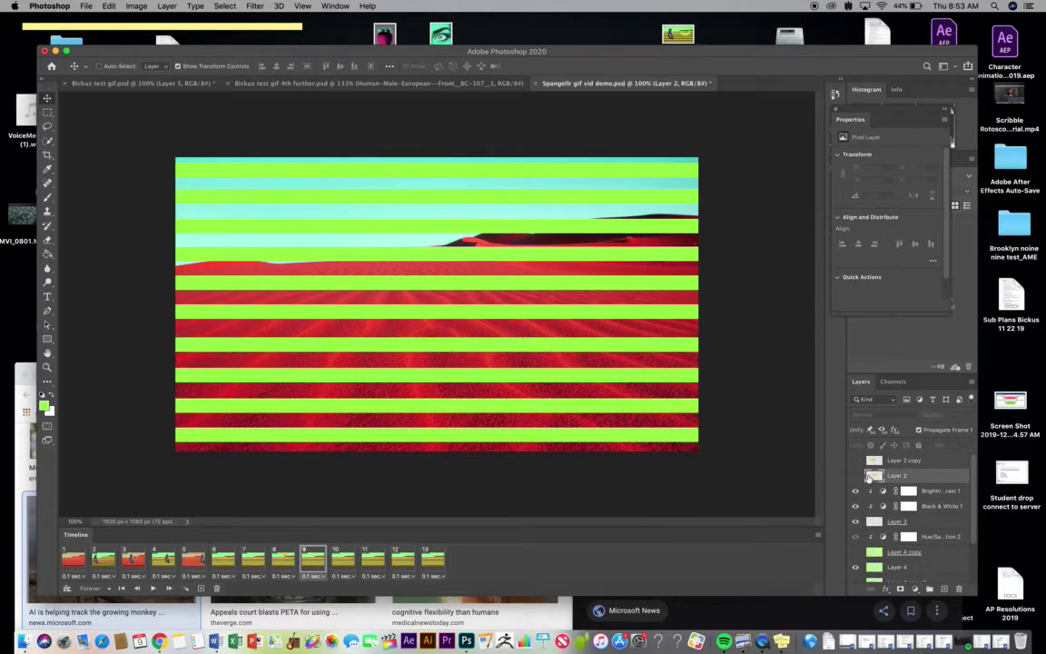
pyautogui.click(342, 558)
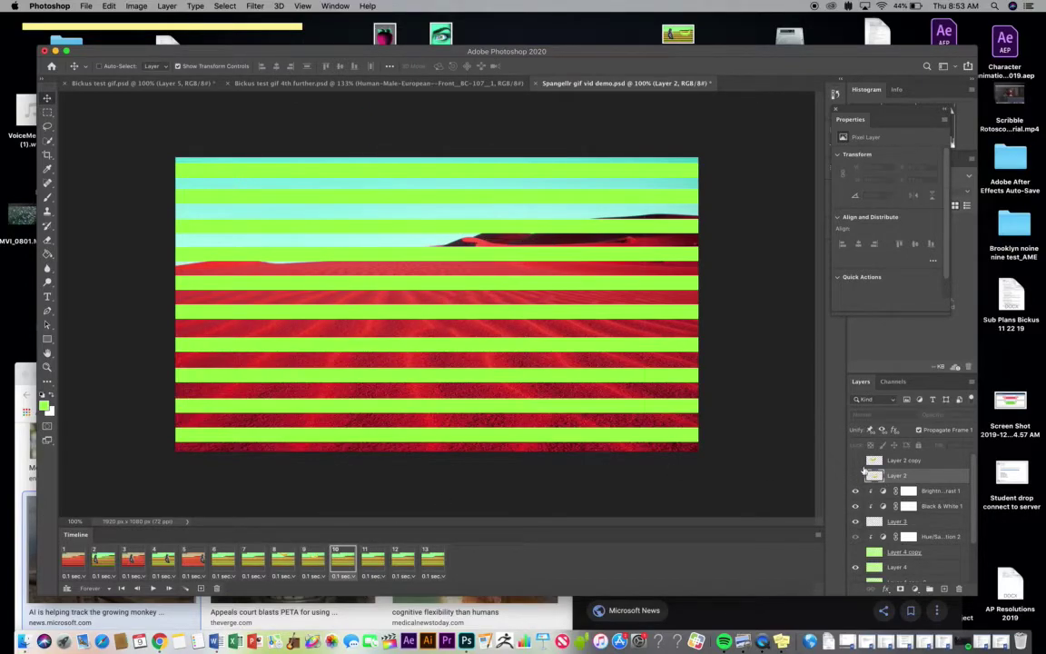
pyautogui.click(371, 559)
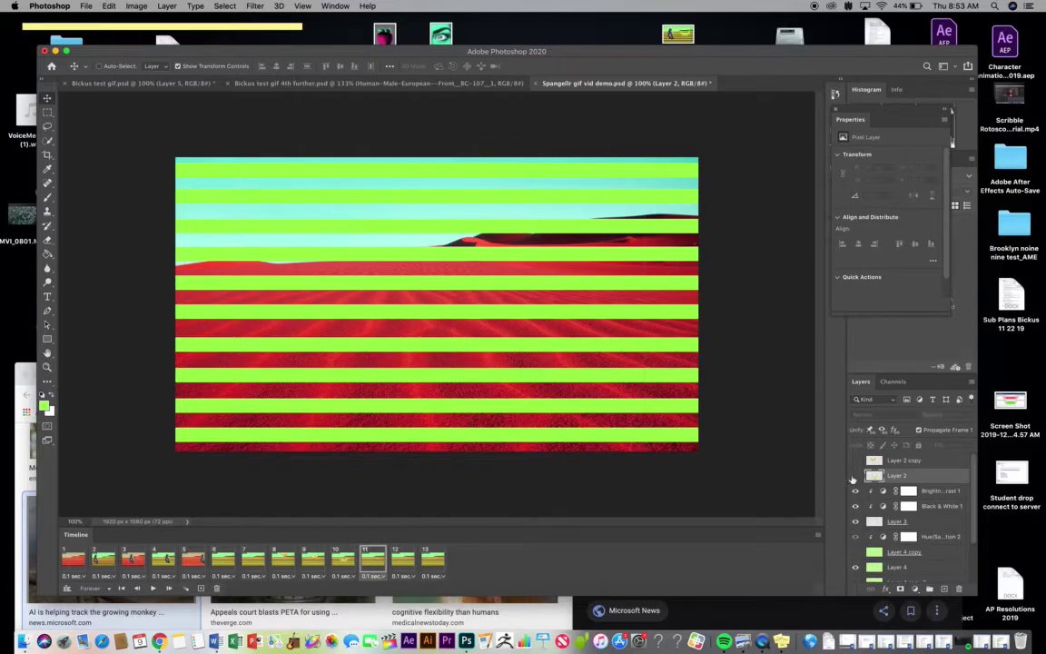
pyautogui.click(414, 565)
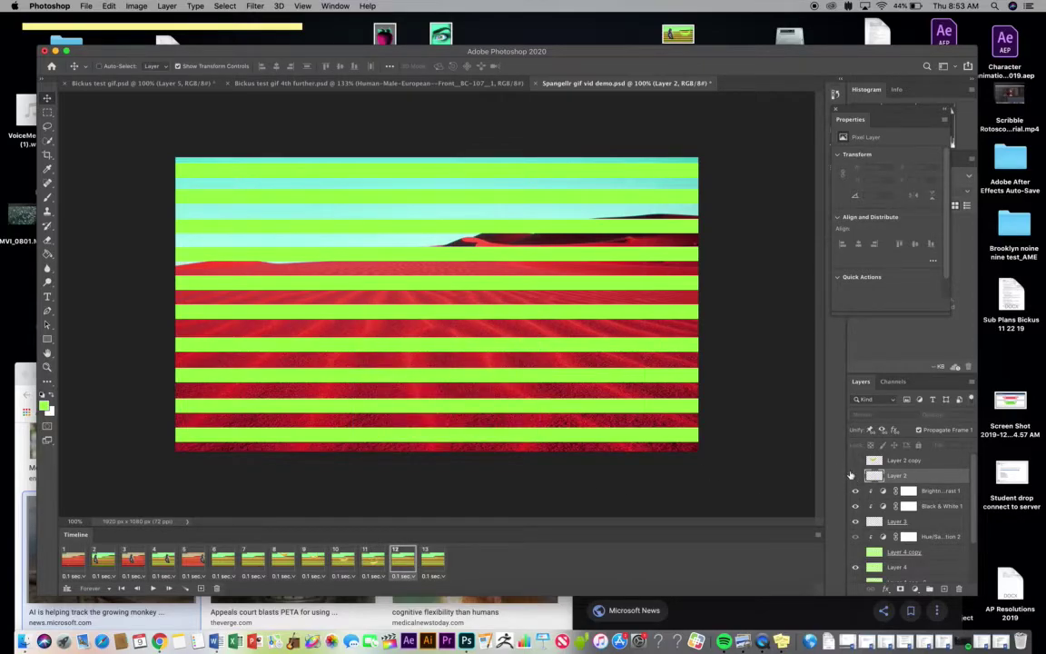
pyautogui.click(433, 561)
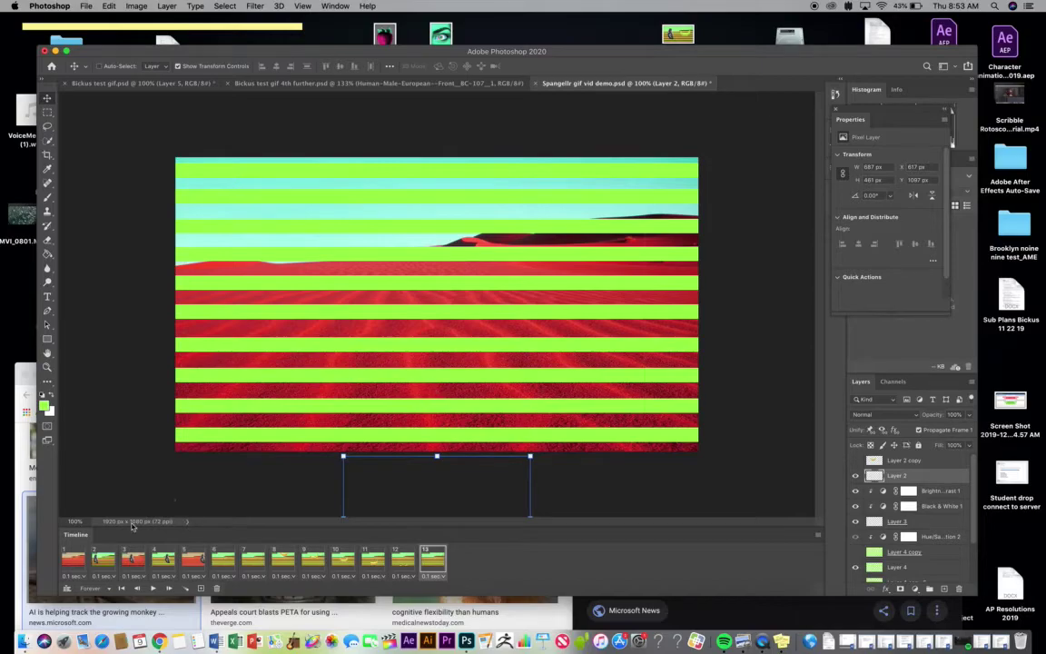
pyautogui.click(98, 563)
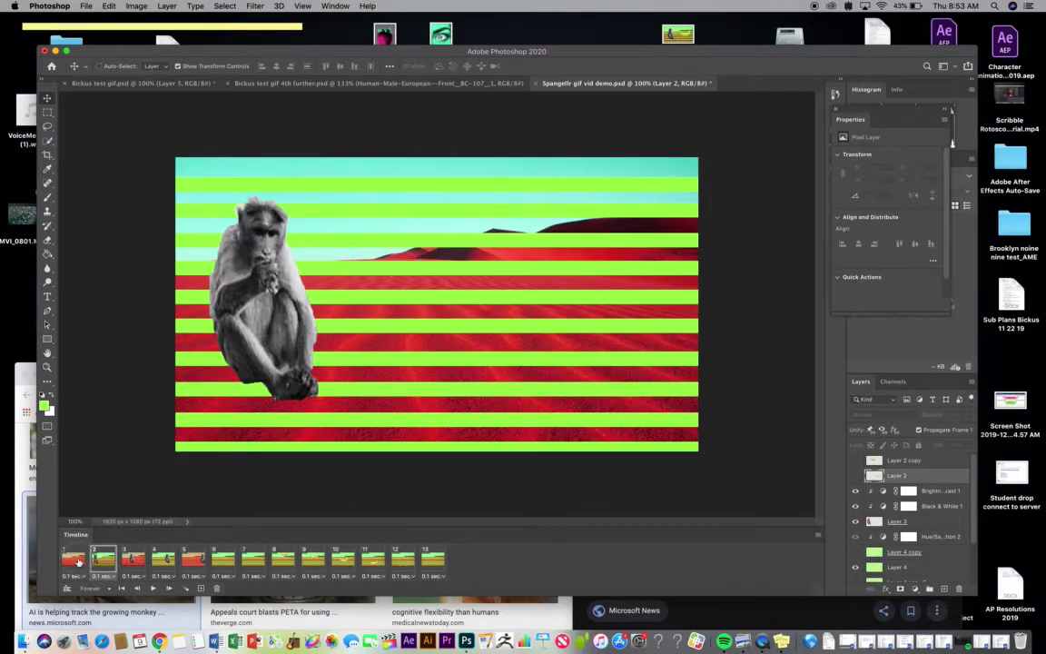
# Step: Play the animation from frame 1 to review the banana's fall, and stop it
pyautogui.click(78, 562)
pyautogui.click(153, 589)
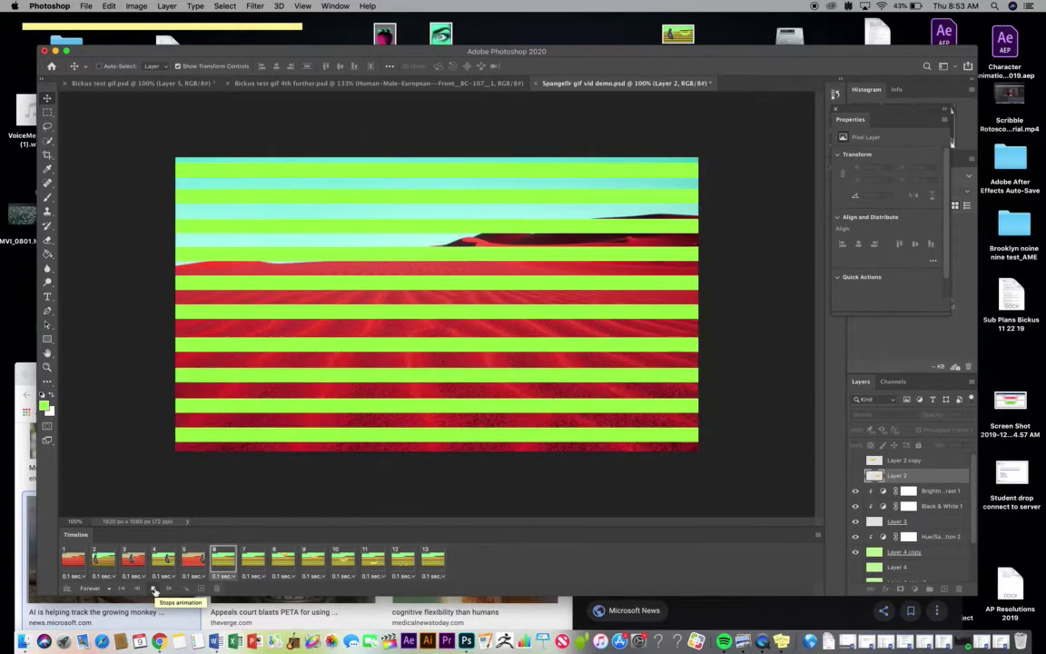
pyautogui.click(154, 588)
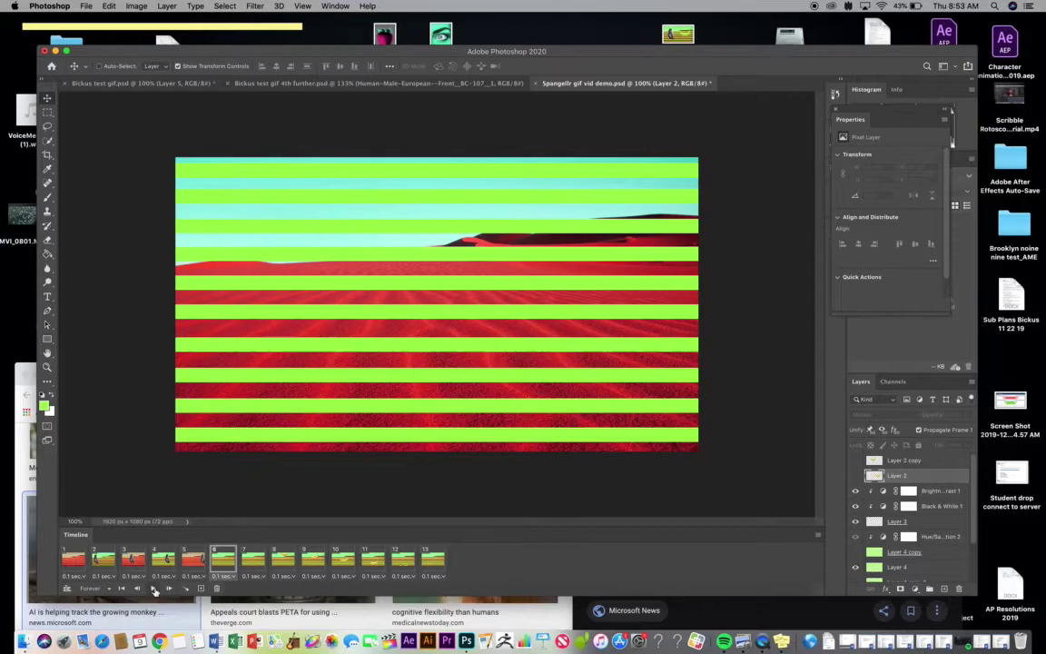
# Step: Show Layer 2 copy in frame 1 and rotate its banana clockwise by about 40 degrees
pyautogui.click(81, 563)
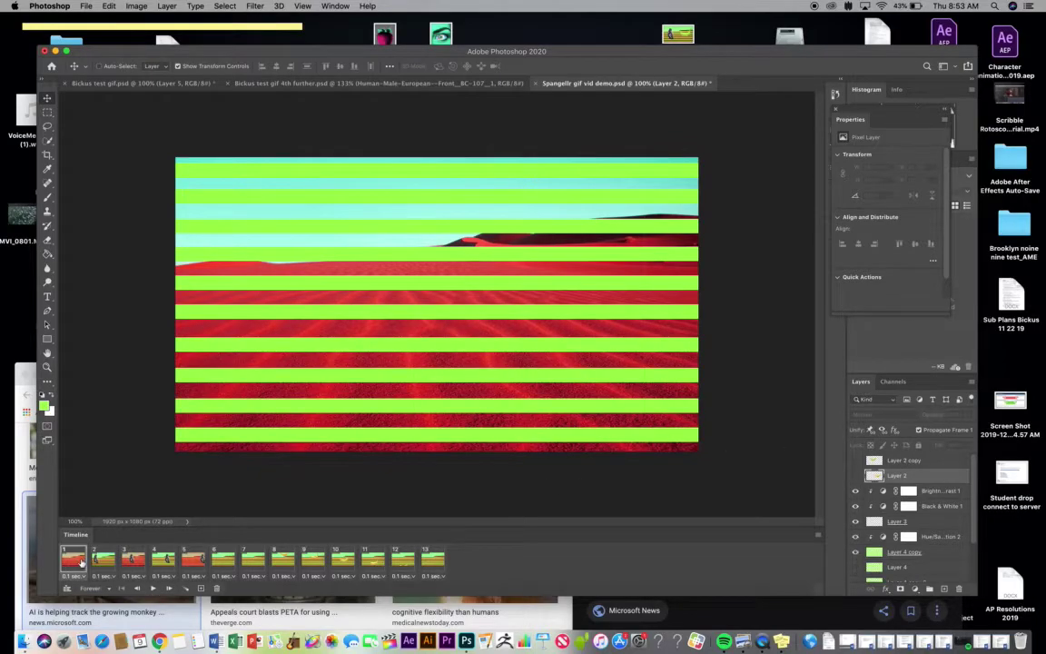
pyautogui.click(854, 461)
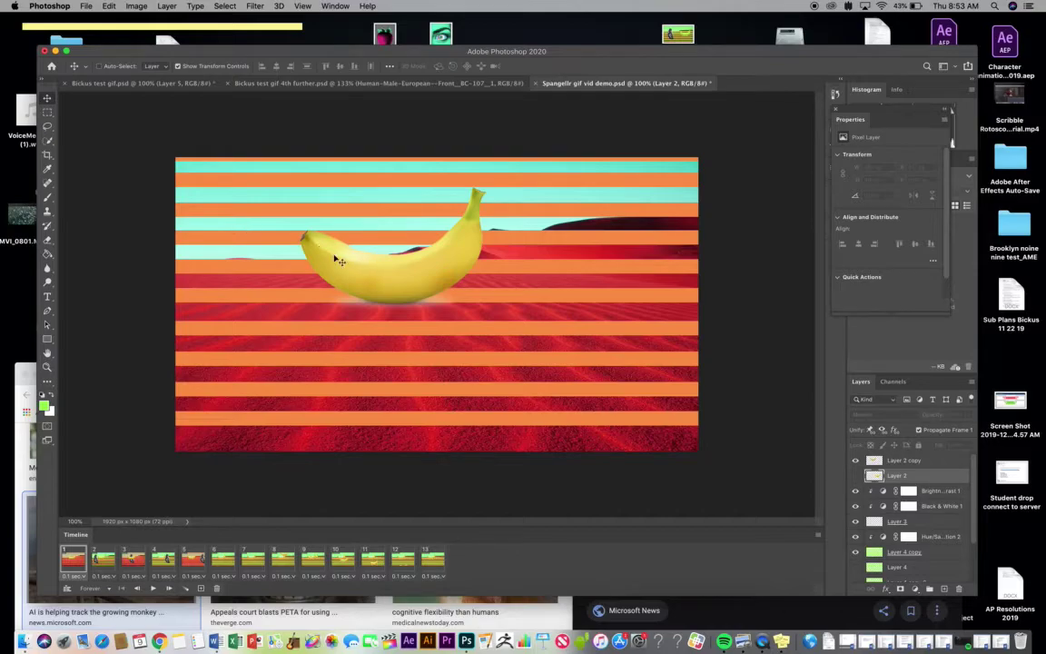
pyautogui.click(903, 462)
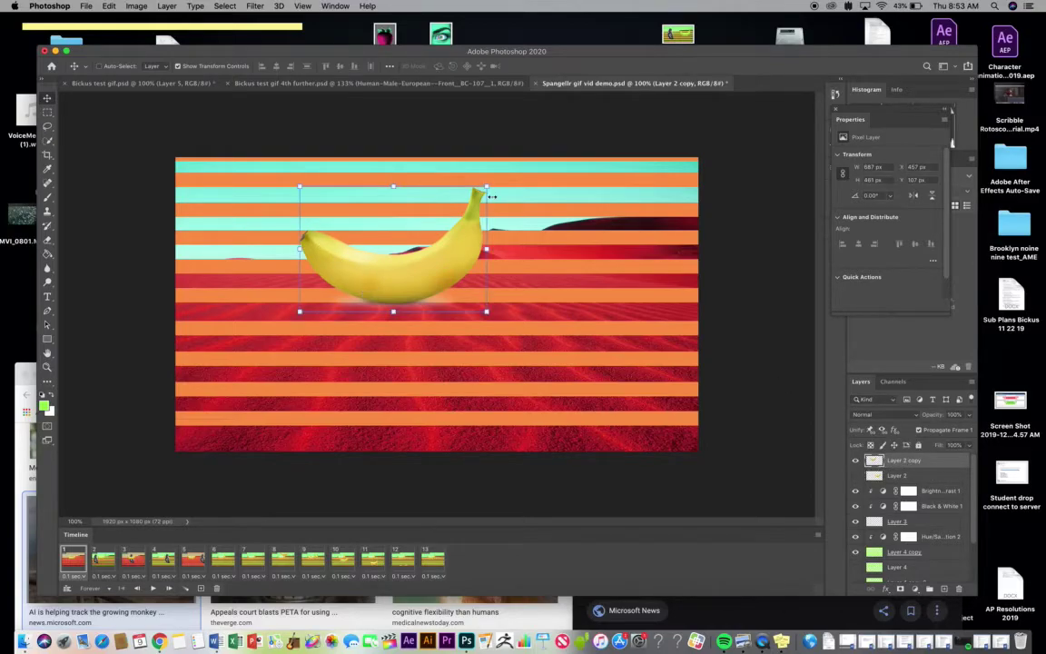
pyautogui.moveTo(497, 183); pyautogui.dragTo(550, 267)
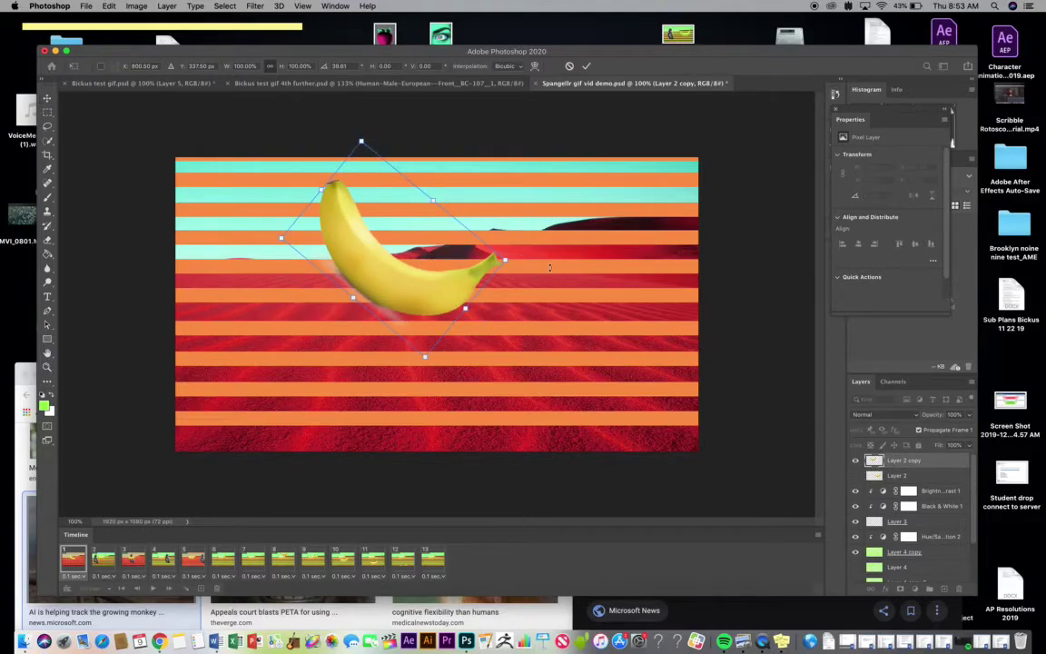
pyautogui.click(163, 565)
# Step: Go to frame 4 and rename the rotated banana layer to banrot 1
pyautogui.click(163, 565)
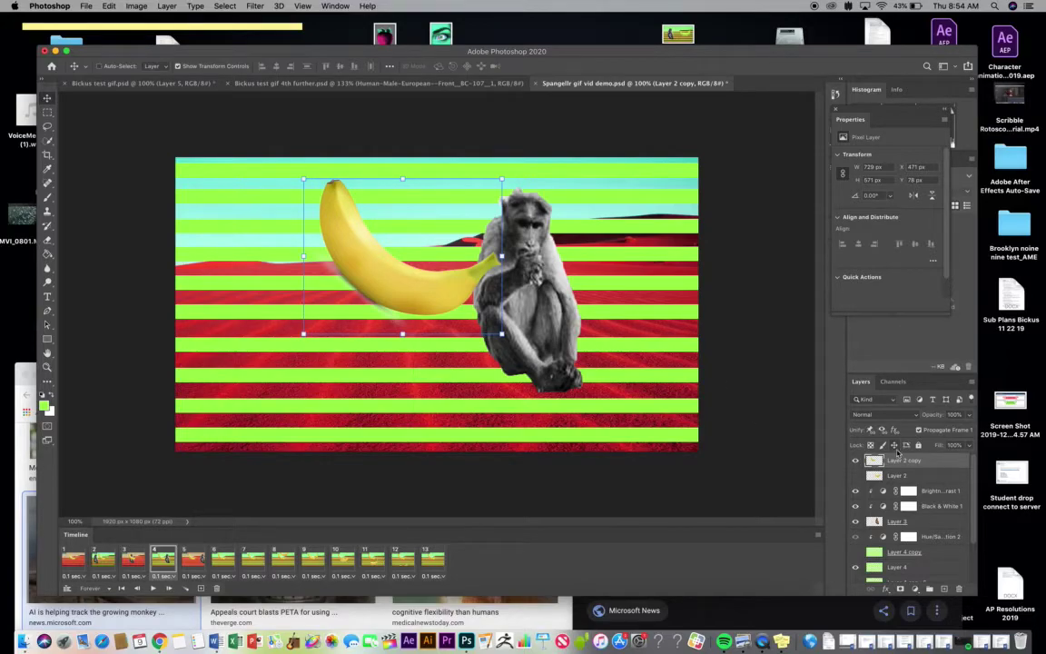
pyautogui.write('banrot 1')
pyautogui.press('Return')
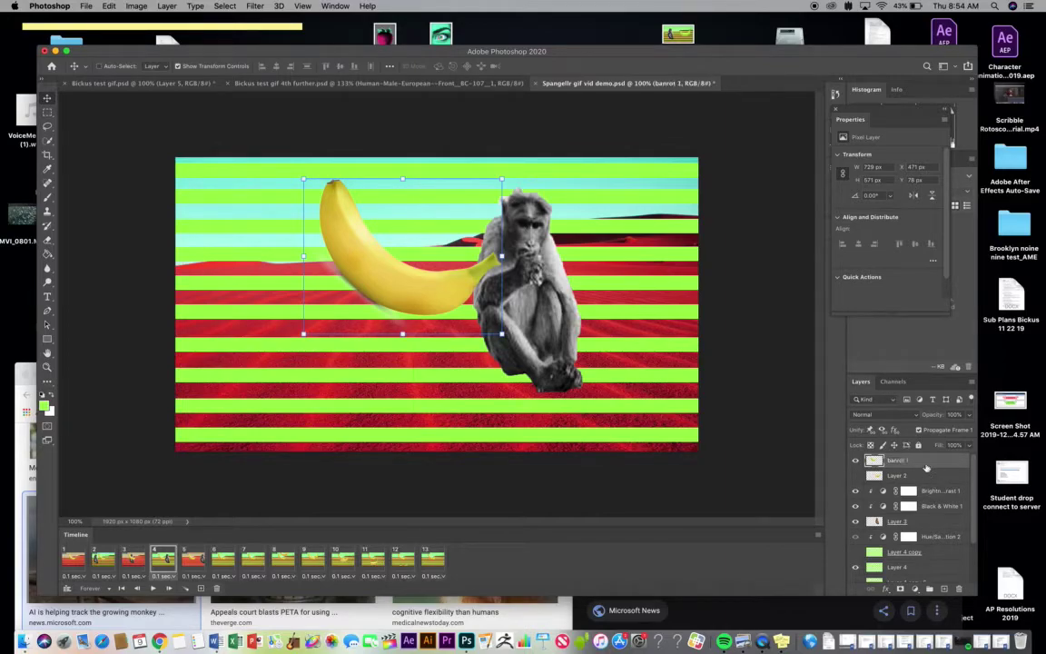
# Step: Duplicate the banrot 1 layer within the same document and name the copy banrot 2
pyautogui.rightClick(927, 464)
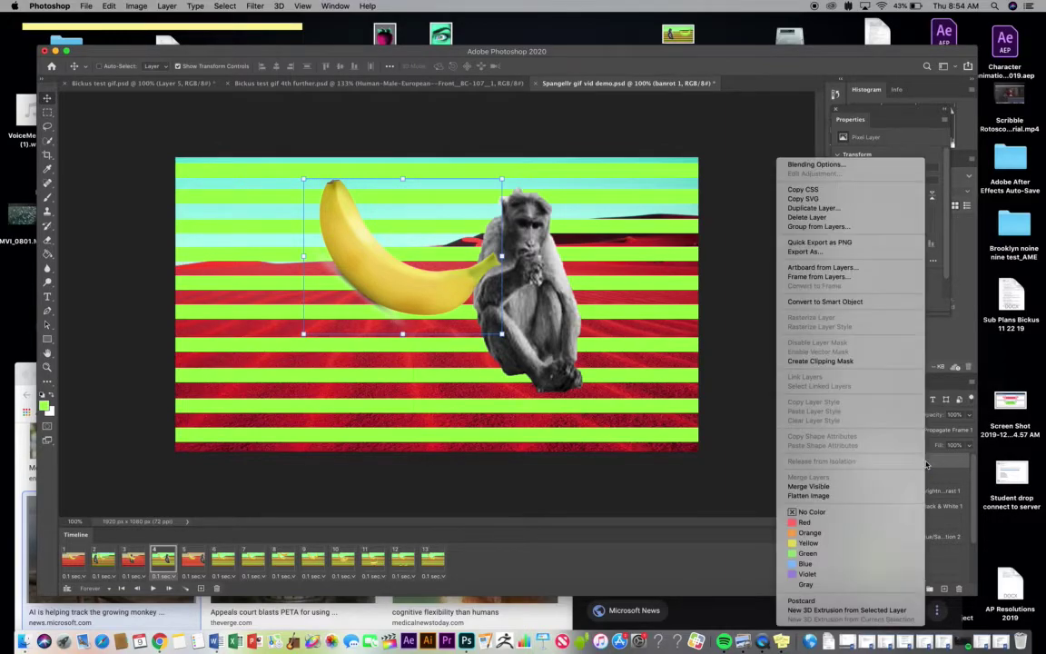
pyautogui.click(851, 210)
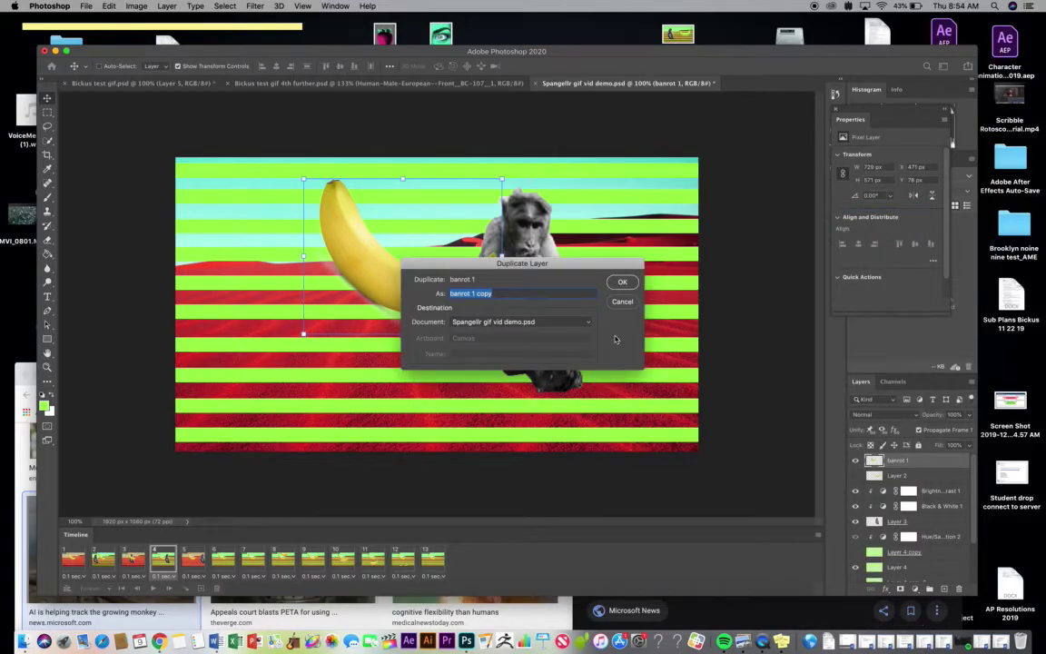
pyautogui.click(625, 283)
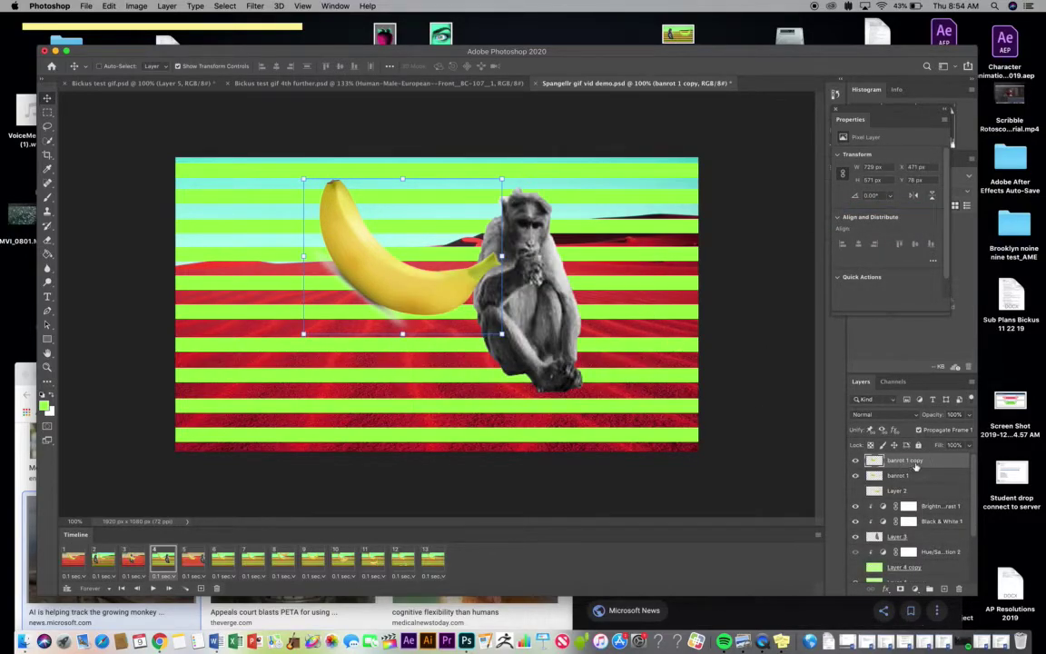
pyautogui.doubleClick(908, 462)
pyautogui.write('2')
pyautogui.press('Return')
# Step: Duplicate the banrot 2 layer within the same document and name the copy banrot 3
pyautogui.rightClick(934, 462)
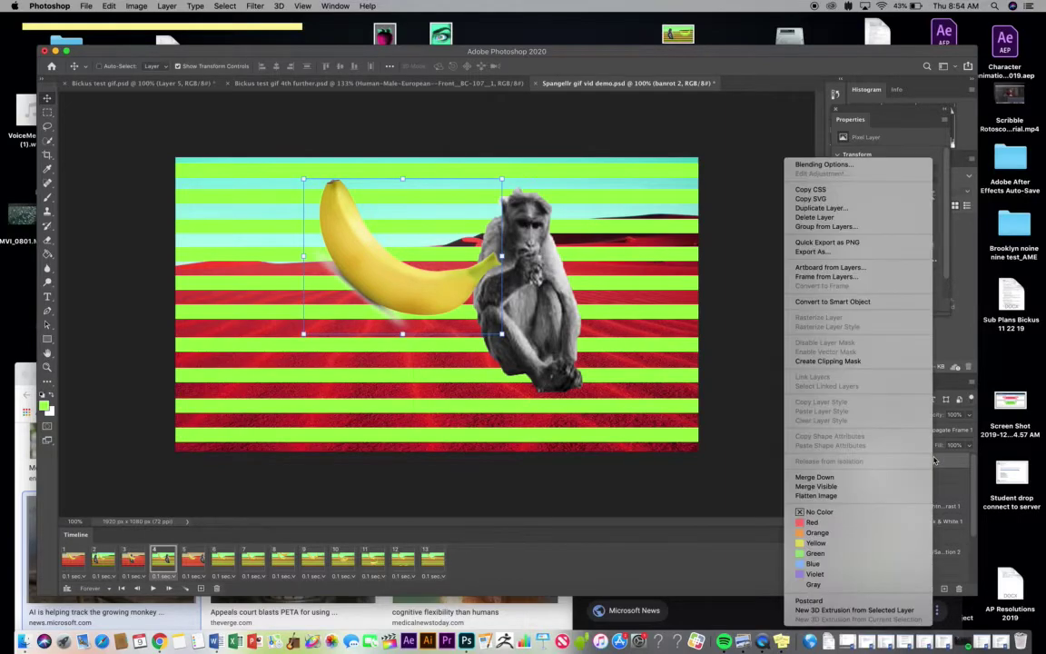
pyautogui.click(821, 208)
pyautogui.click(624, 288)
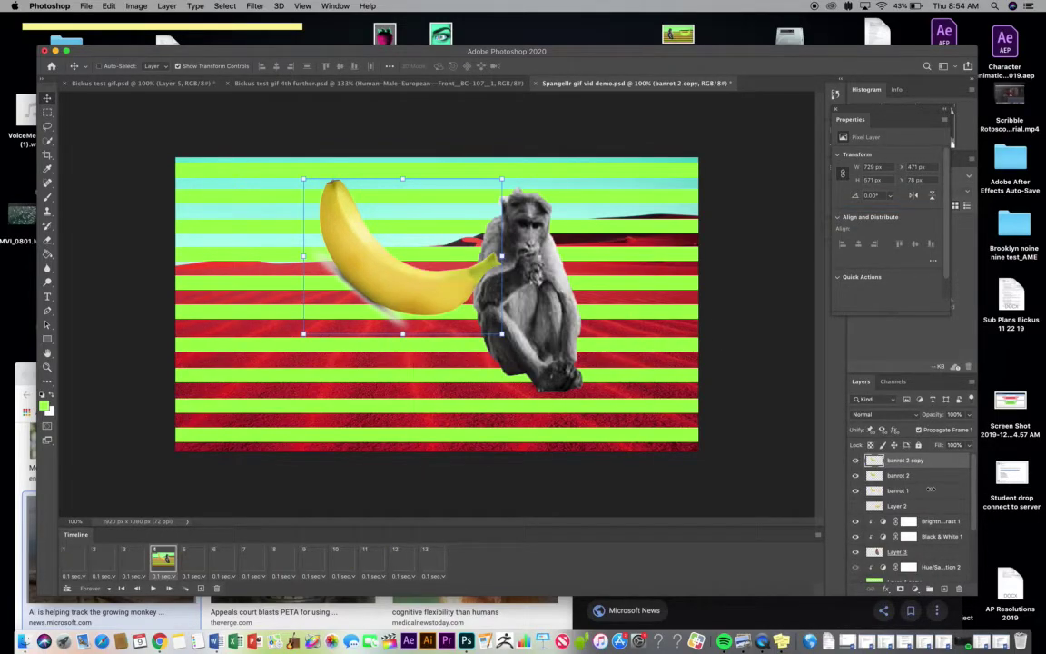
pyautogui.click(915, 460)
pyautogui.write('3')
pyautogui.press('Return')
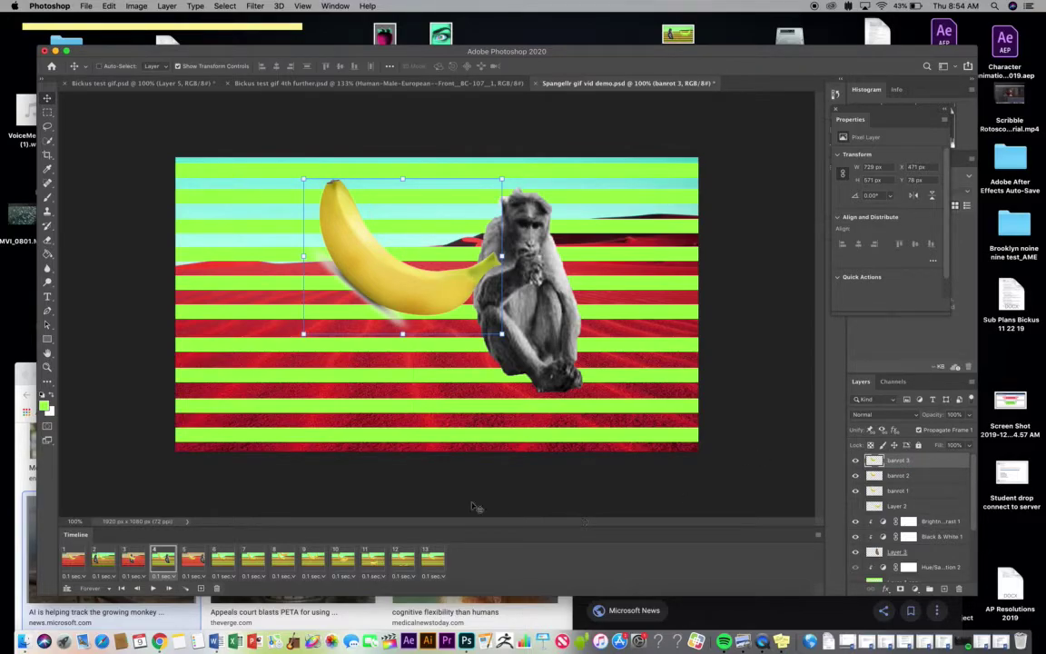
# Step: Leave only banrot 1 of the rotated bananas visible in frame 1 and move it mostly off the canvas's upper-left corner, to about X -462, Y -419 px
pyautogui.click(80, 560)
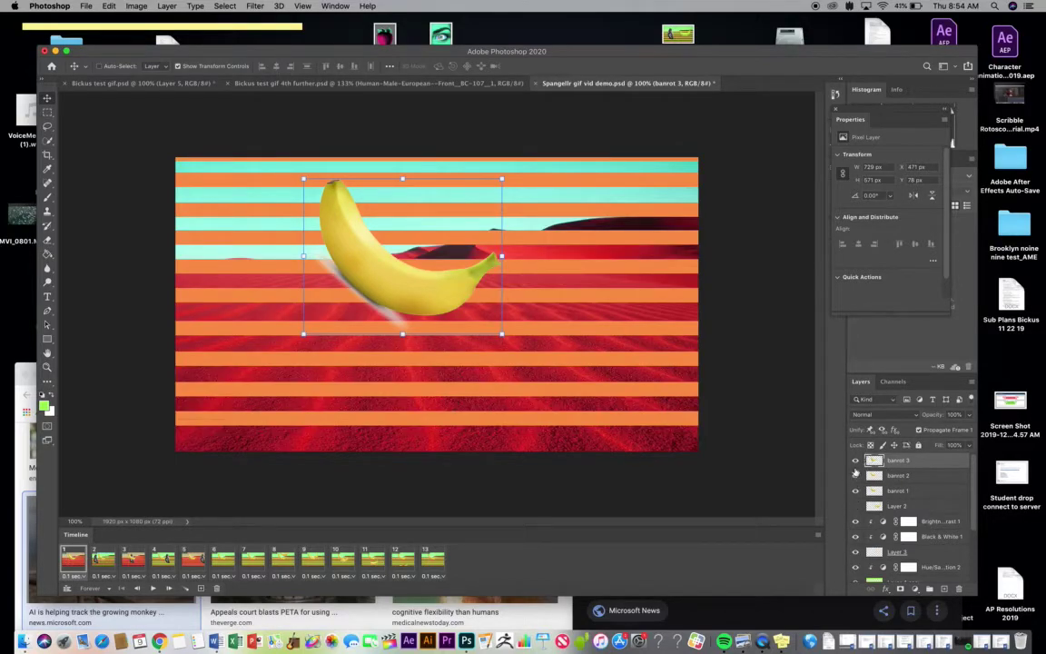
pyautogui.moveTo(854, 462); pyautogui.dragTo(856, 491)
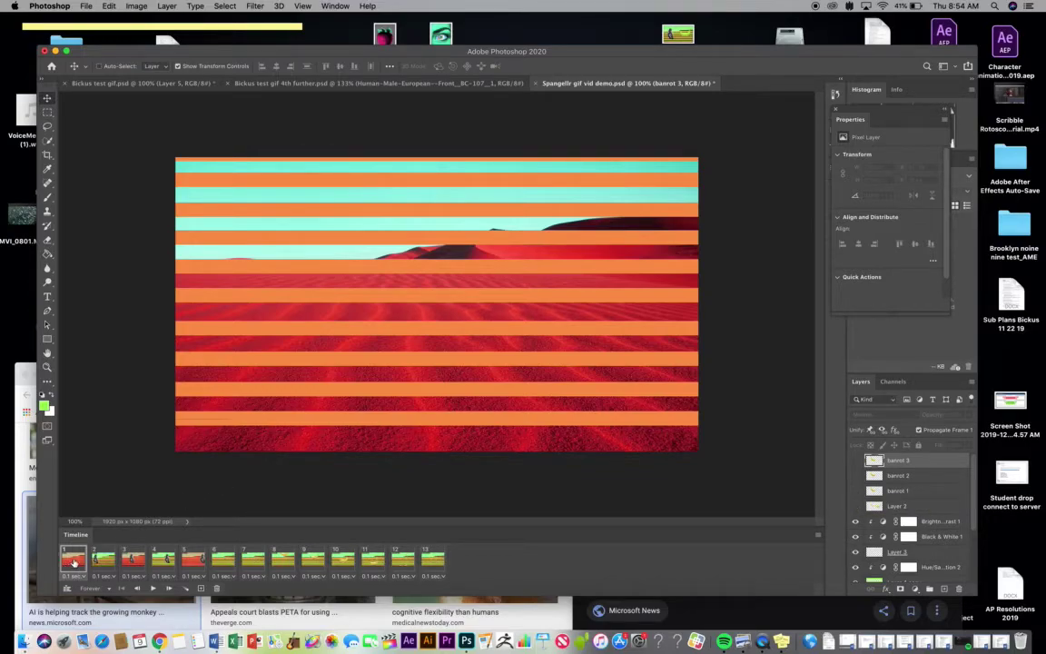
pyautogui.click(855, 490)
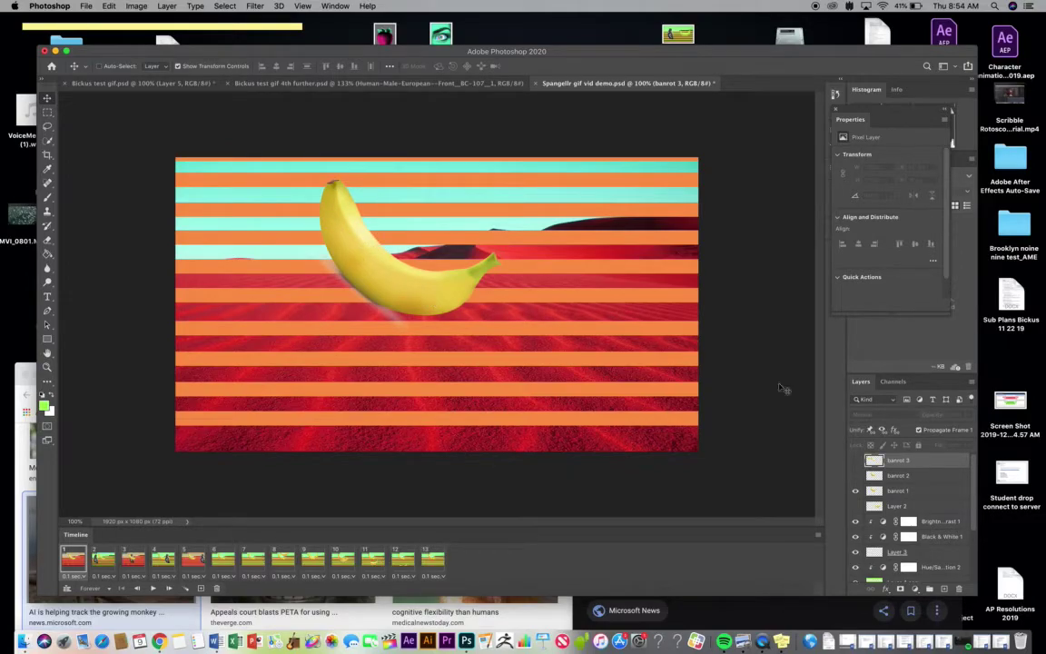
pyautogui.click(400, 275)
pyautogui.moveTo(399, 276); pyautogui.dragTo(136, 135)
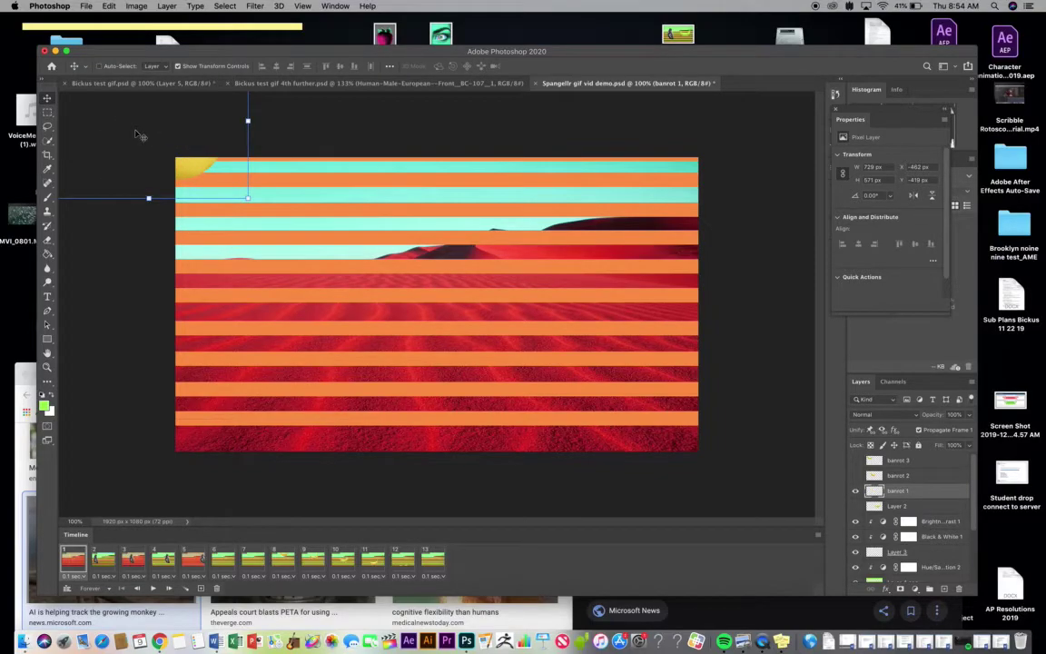
# Step: Swap banrot 1 for banrot 2 in frame 2, rotate it about 87 degrees clockwise and place it over the monkey
pyautogui.click(103, 561)
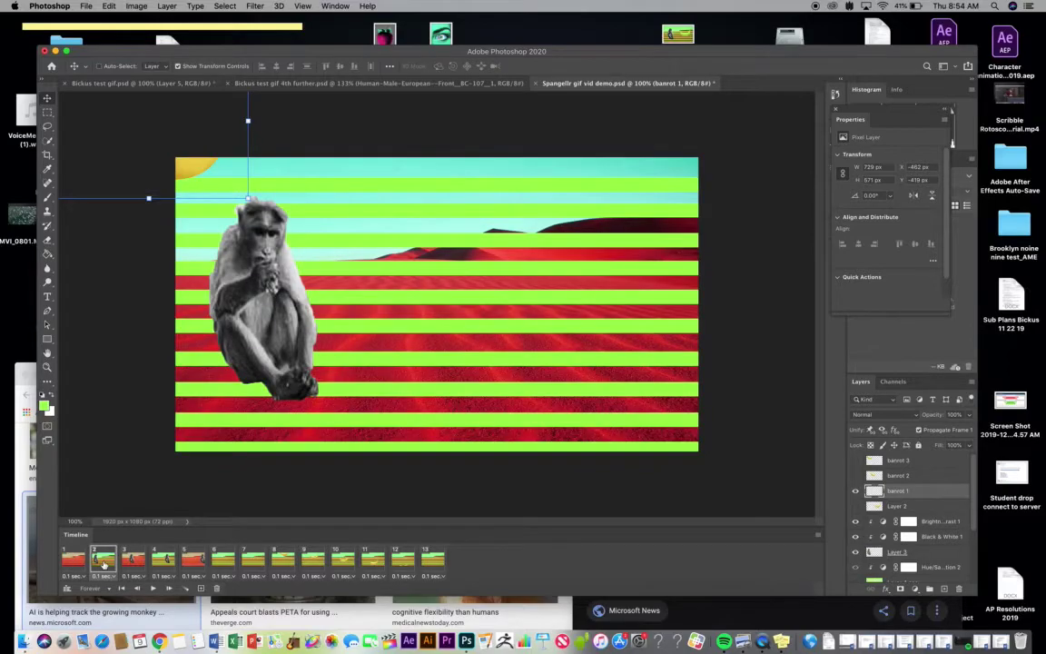
pyautogui.click(856, 492)
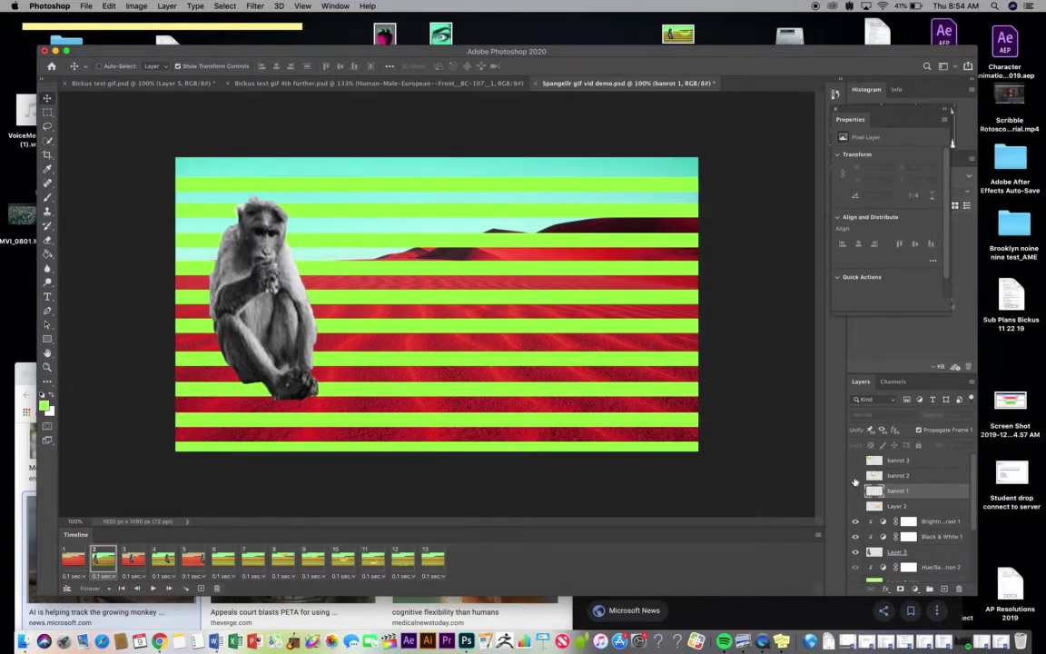
pyautogui.click(856, 476)
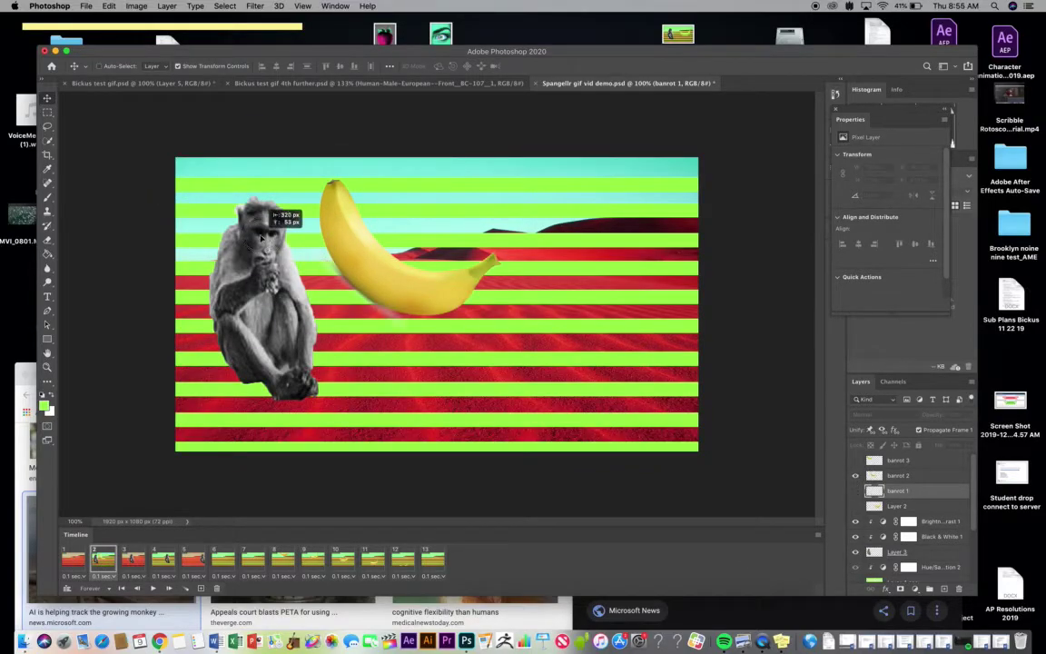
pyautogui.click(917, 476)
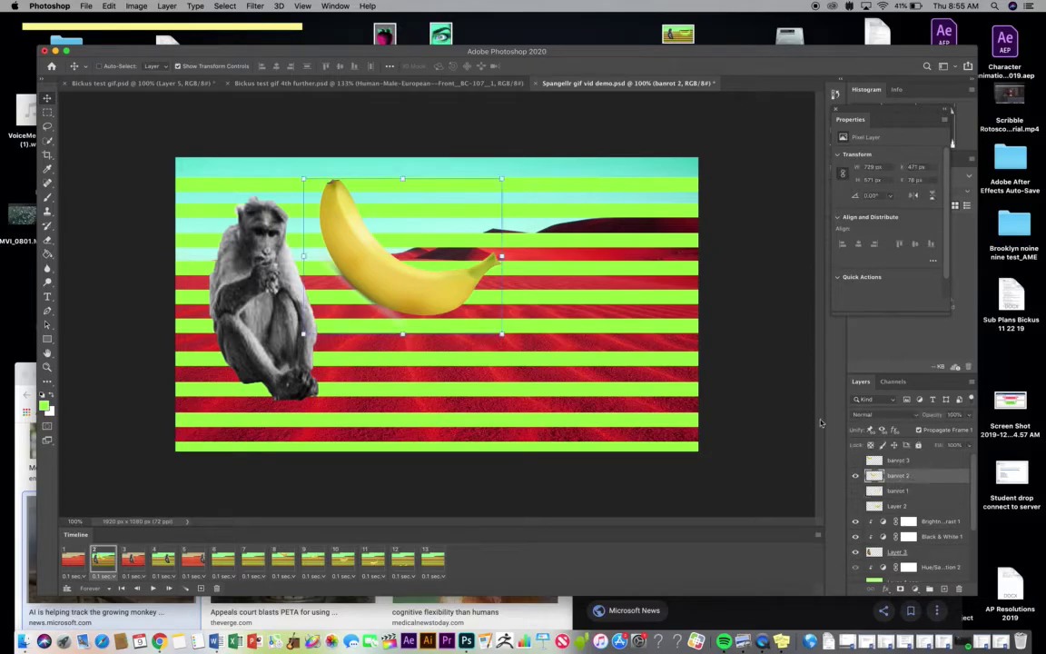
pyautogui.moveTo(513, 339); pyautogui.dragTo(296, 353)
pyautogui.moveTo(386, 255); pyautogui.dragTo(279, 243)
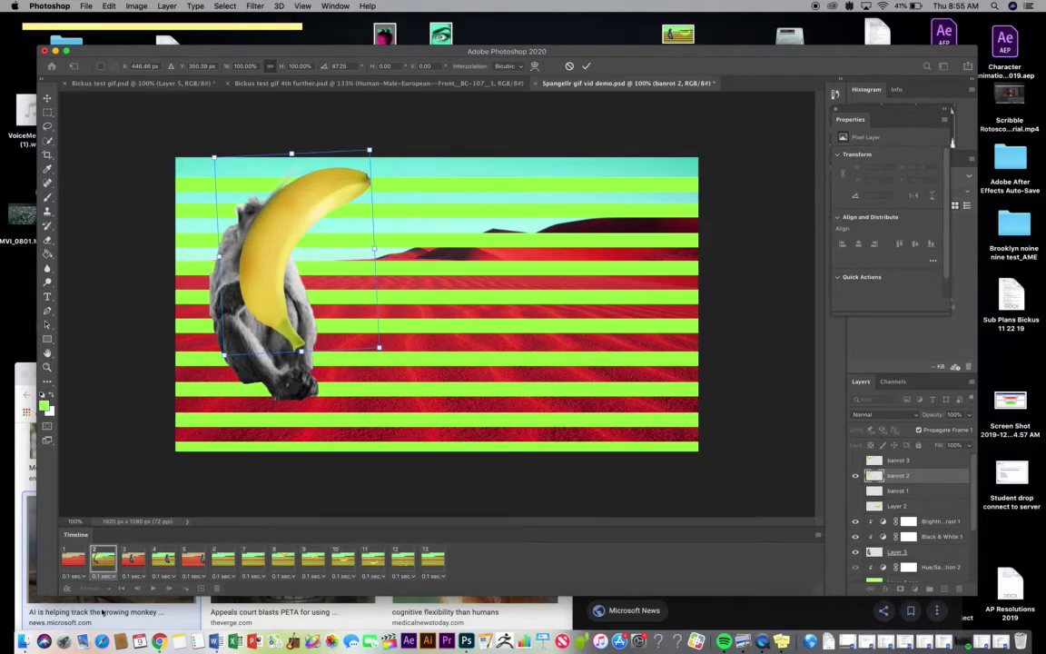
pyautogui.doubleClick(252, 287)
# Step: Swap banrot 1 for banrot 3 in frame 3, move it over the monkey and rotate it by about -178 degrees
pyautogui.click(131, 560)
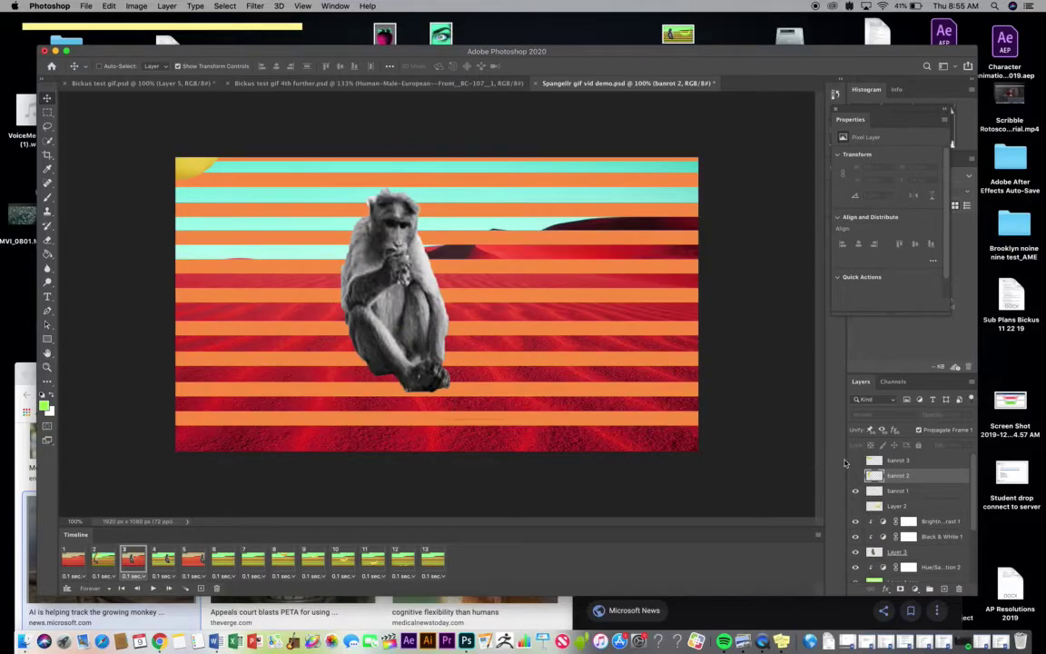
pyautogui.click(855, 460)
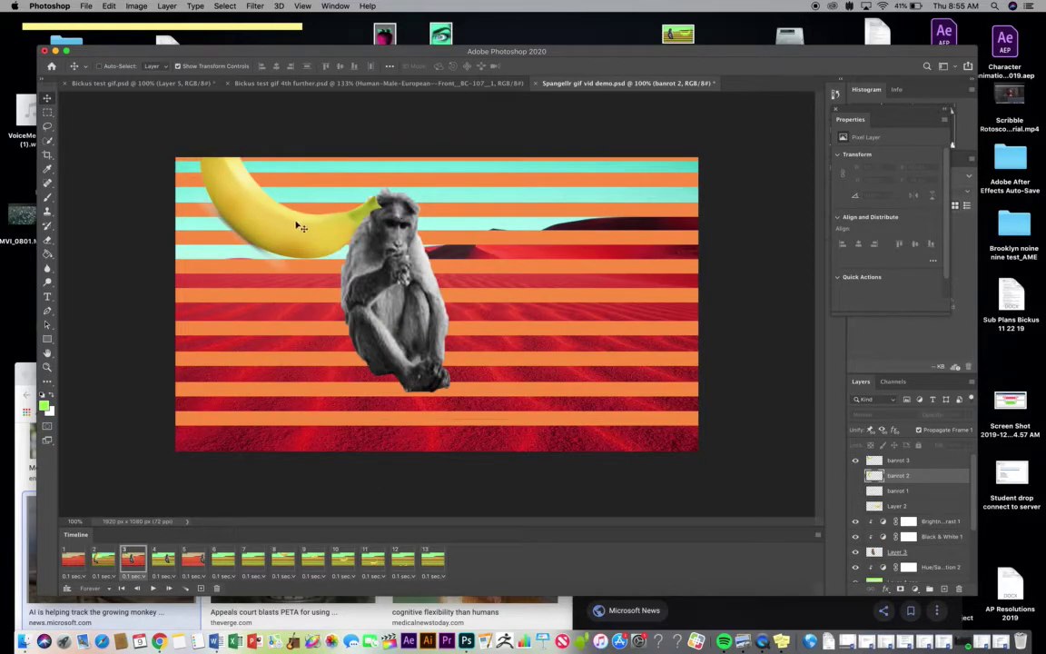
pyautogui.click(899, 461)
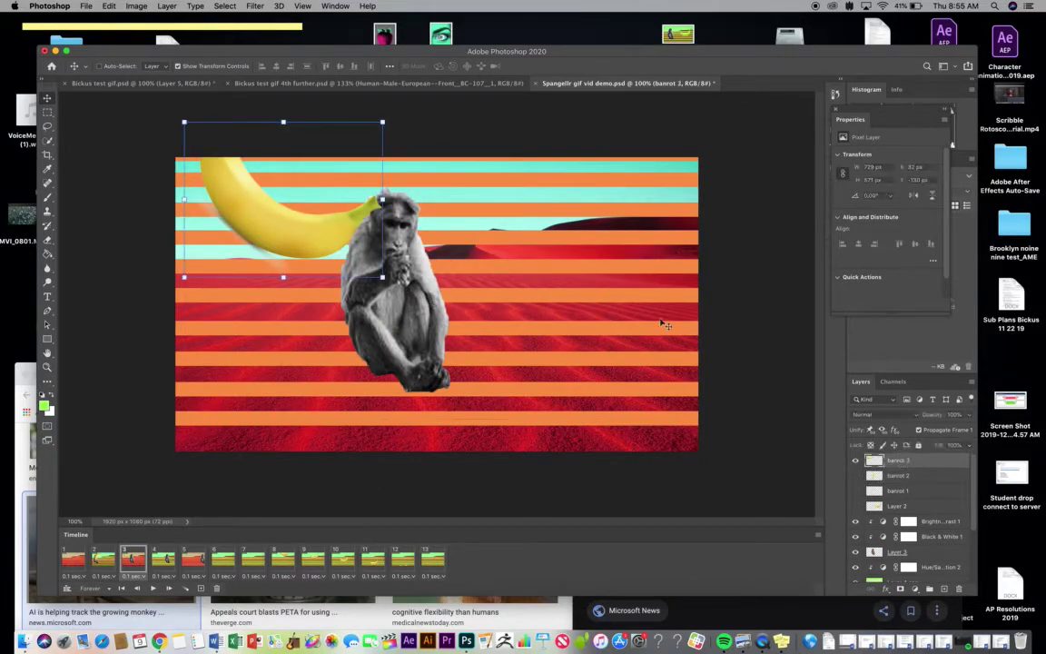
pyautogui.moveTo(300, 218); pyautogui.dragTo(459, 338)
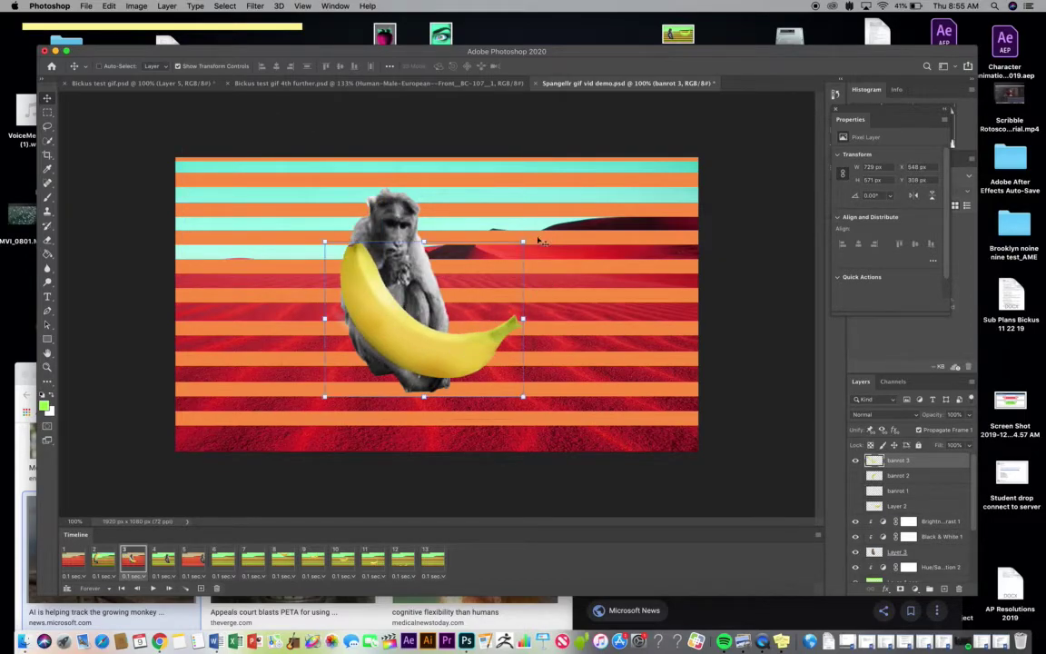
pyautogui.moveTo(532, 237); pyautogui.dragTo(355, 373)
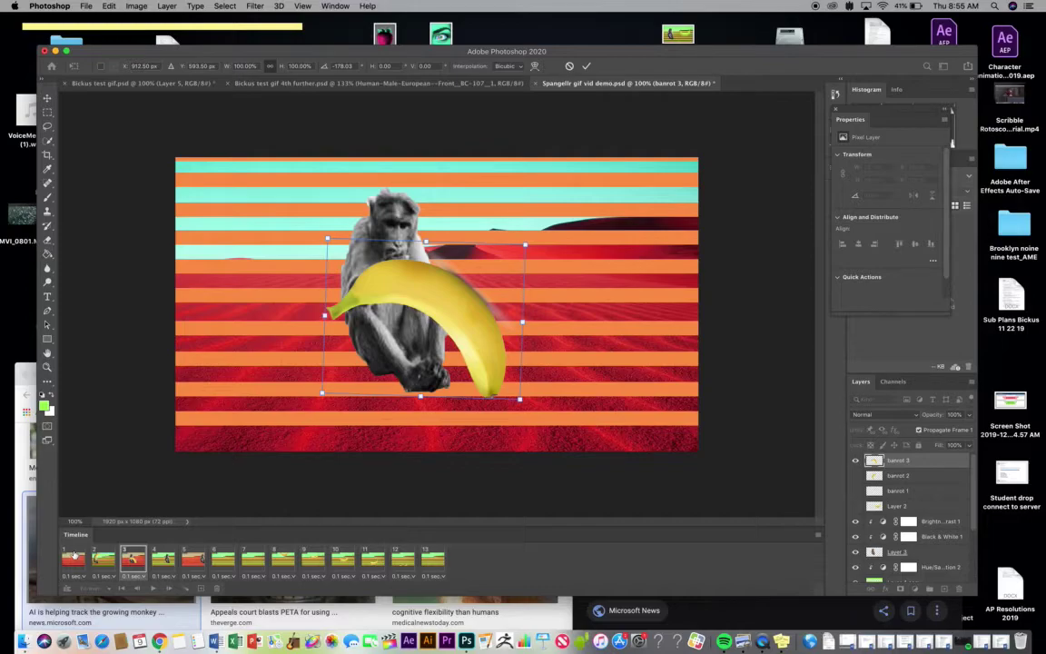
# Step: Step through frames 1 to 3 to check the tumbling banana's positions
pyautogui.click(74, 556)
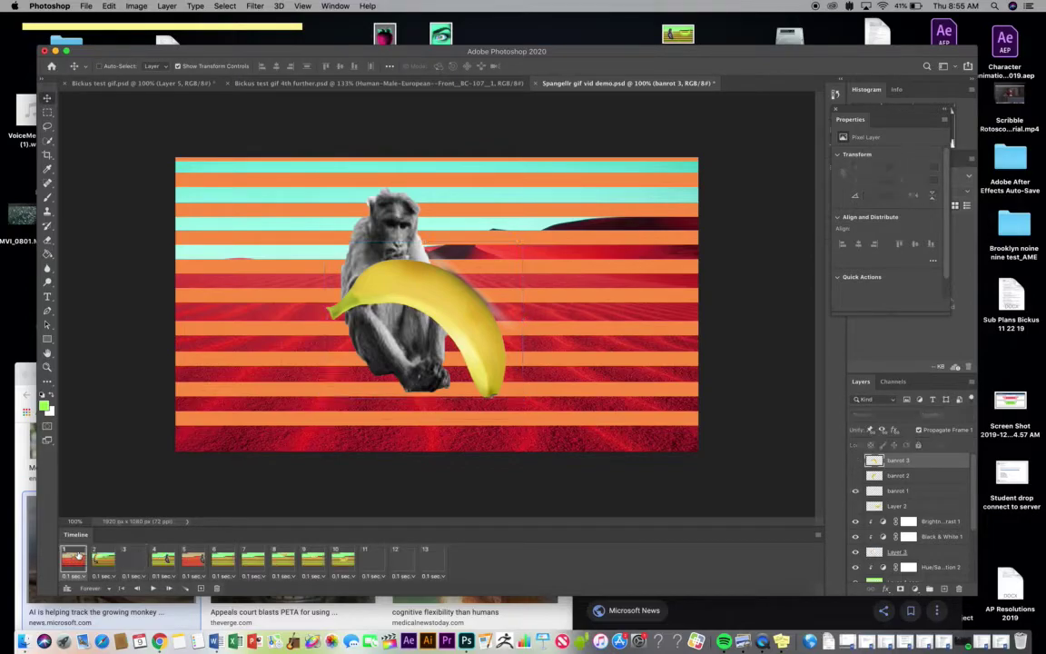
pyautogui.click(100, 558)
pyautogui.click(135, 558)
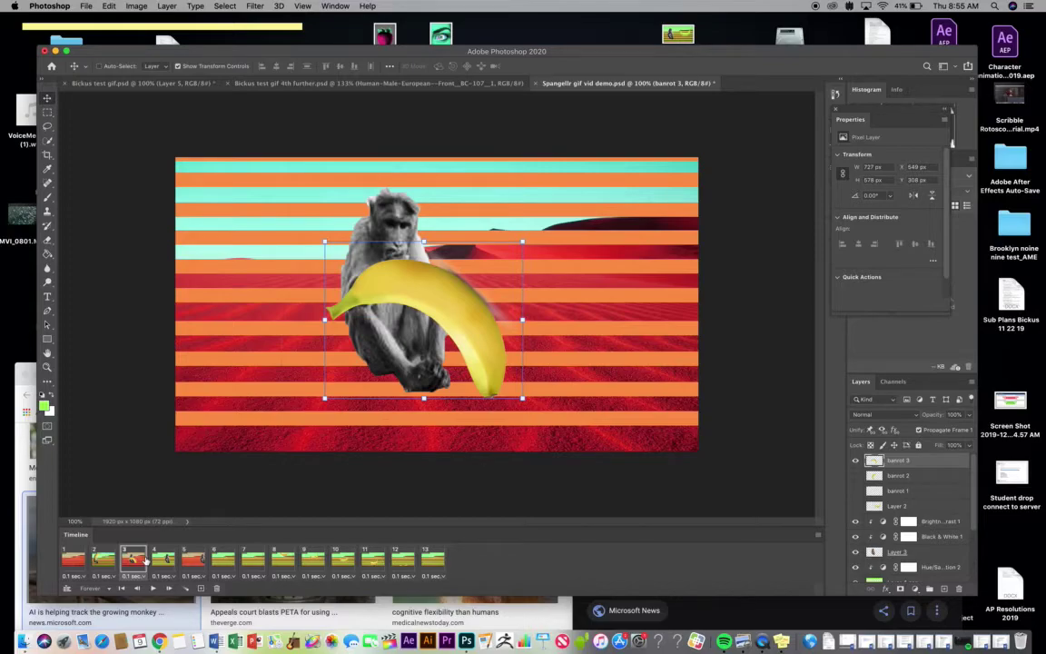
# Step: Move banrot 1 in frame 4 in front of the monkey's legs, to about X 774, Y 391 px, and return to frame 1
pyautogui.click(168, 565)
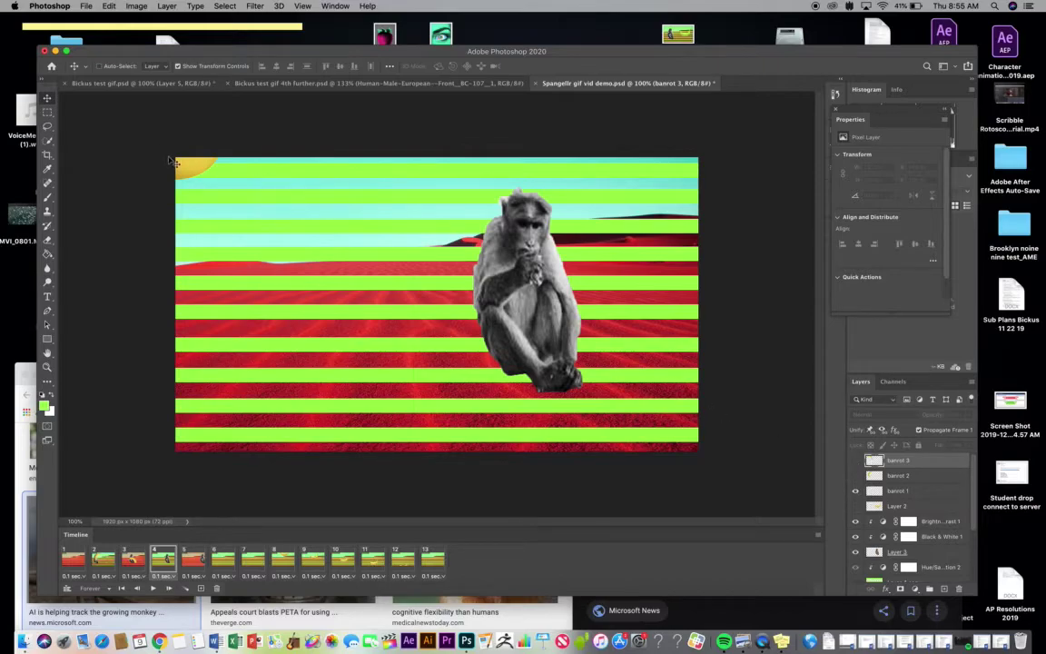
pyautogui.moveTo(186, 167); pyautogui.dragTo(320, 242)
pyautogui.moveTo(197, 170); pyautogui.dragTo(270, 210)
pyautogui.click(47, 116)
pyautogui.click(47, 100)
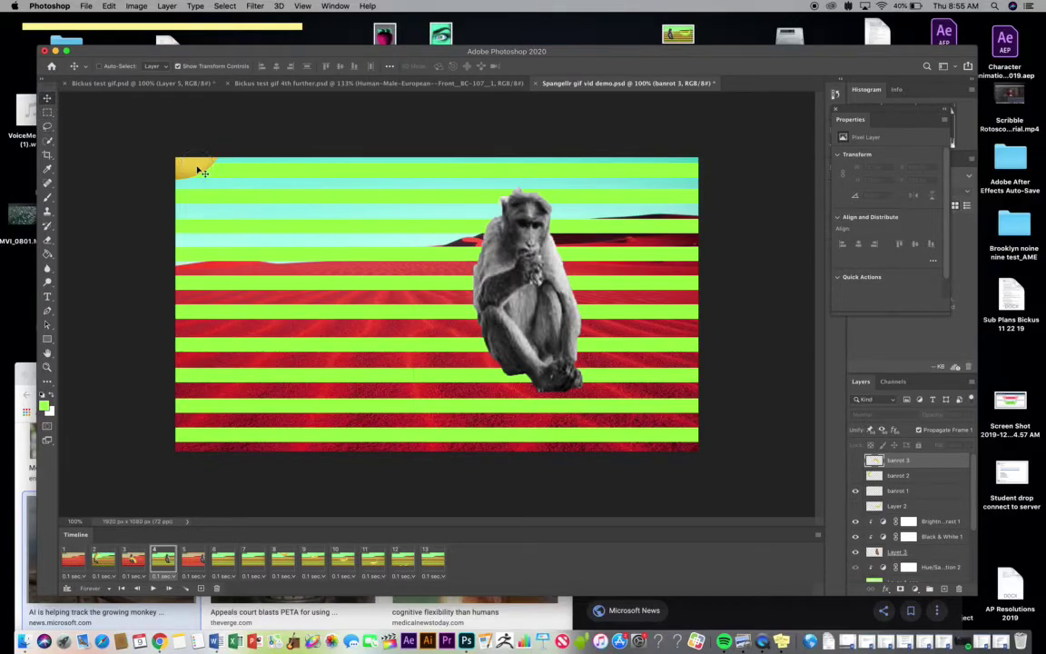
pyautogui.click(891, 491)
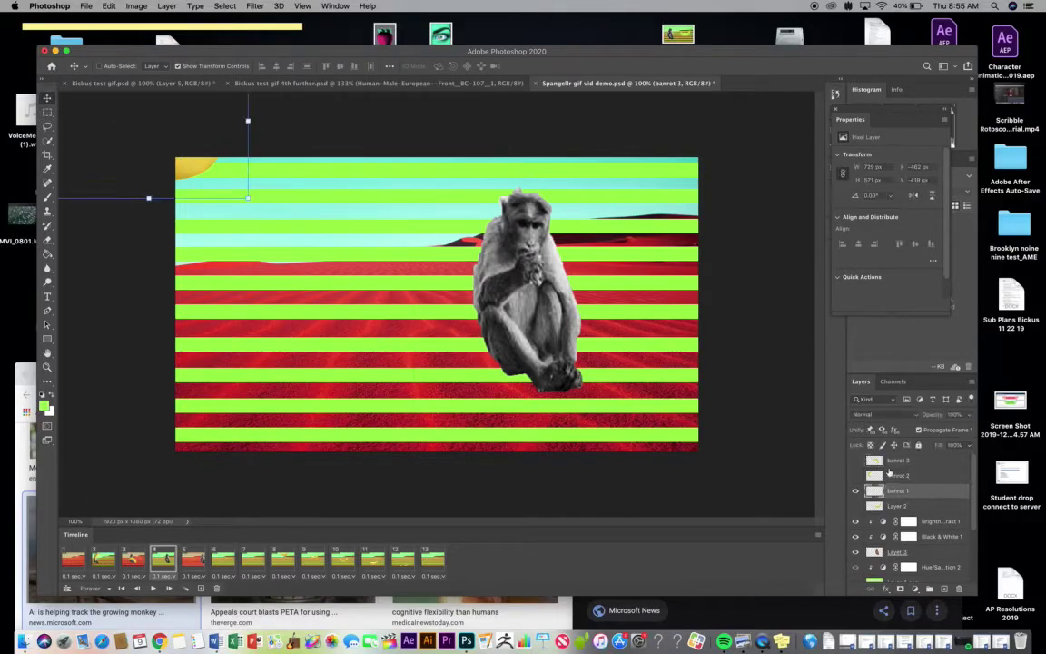
pyautogui.moveTo(172, 156); pyautogui.dragTo(516, 387)
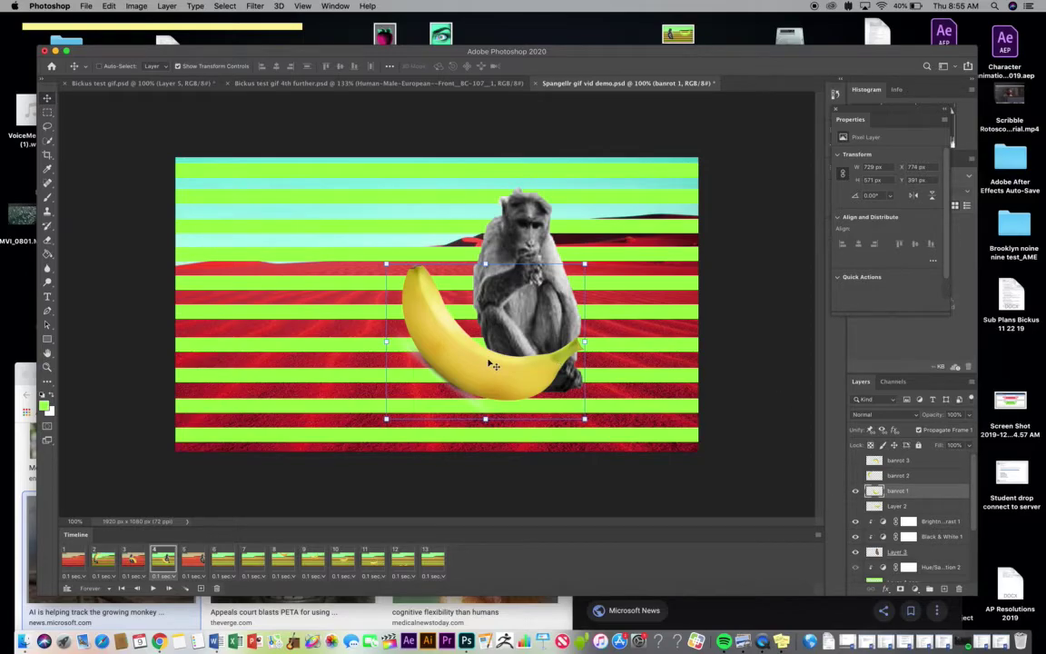
pyautogui.click(75, 558)
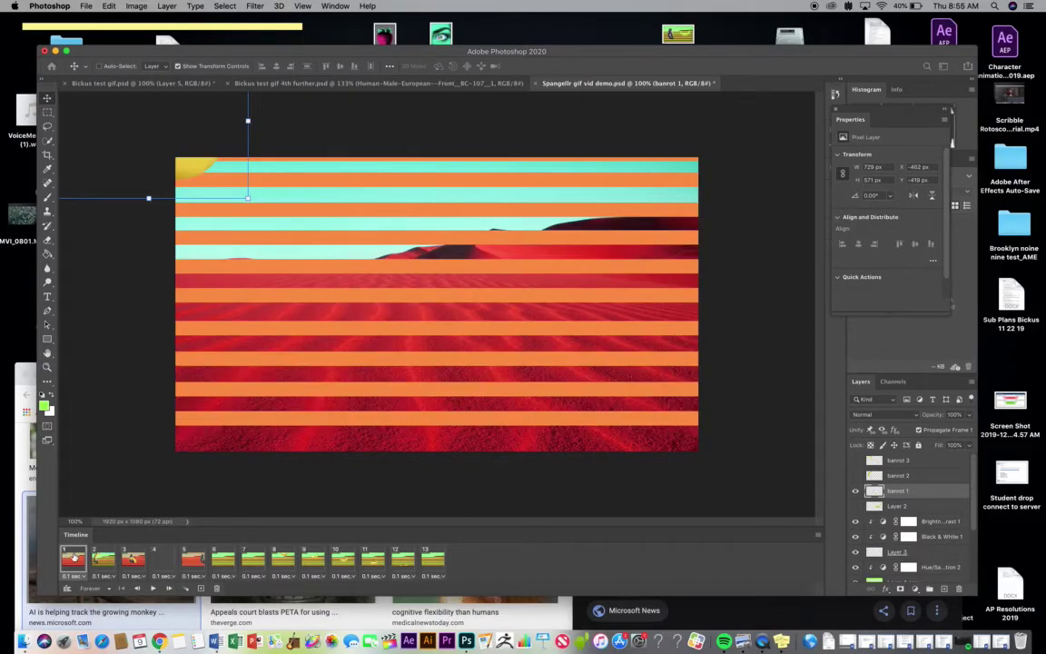
# Step: In frame 5, hide banrot 1, show banrot 2 and move that banana in front of the monkey's legs
pyautogui.click(102, 557)
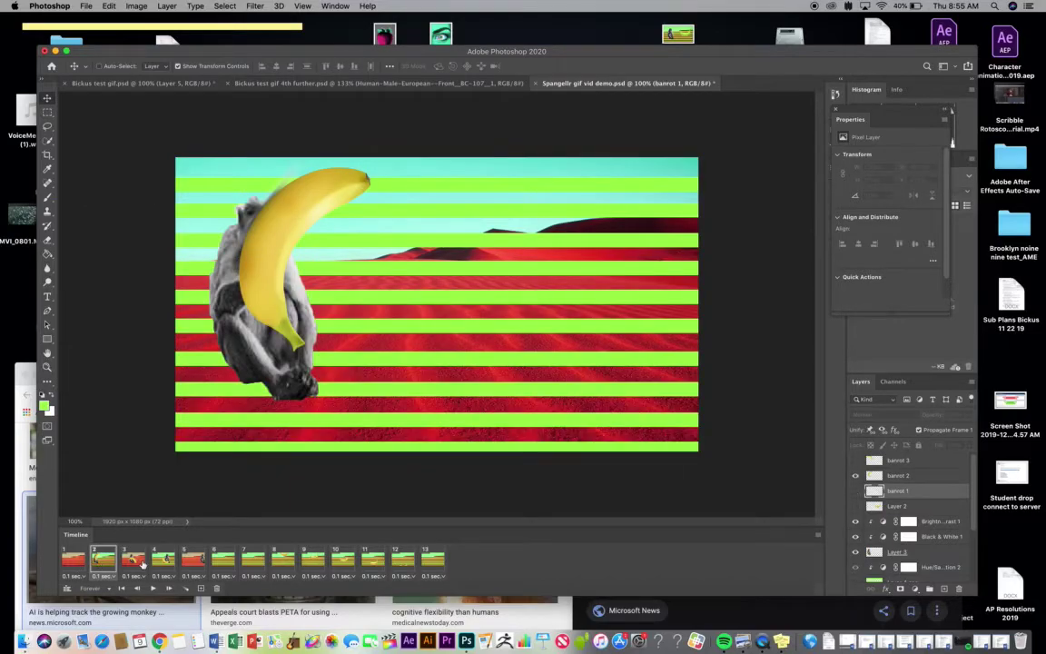
pyautogui.click(133, 560)
pyautogui.click(161, 559)
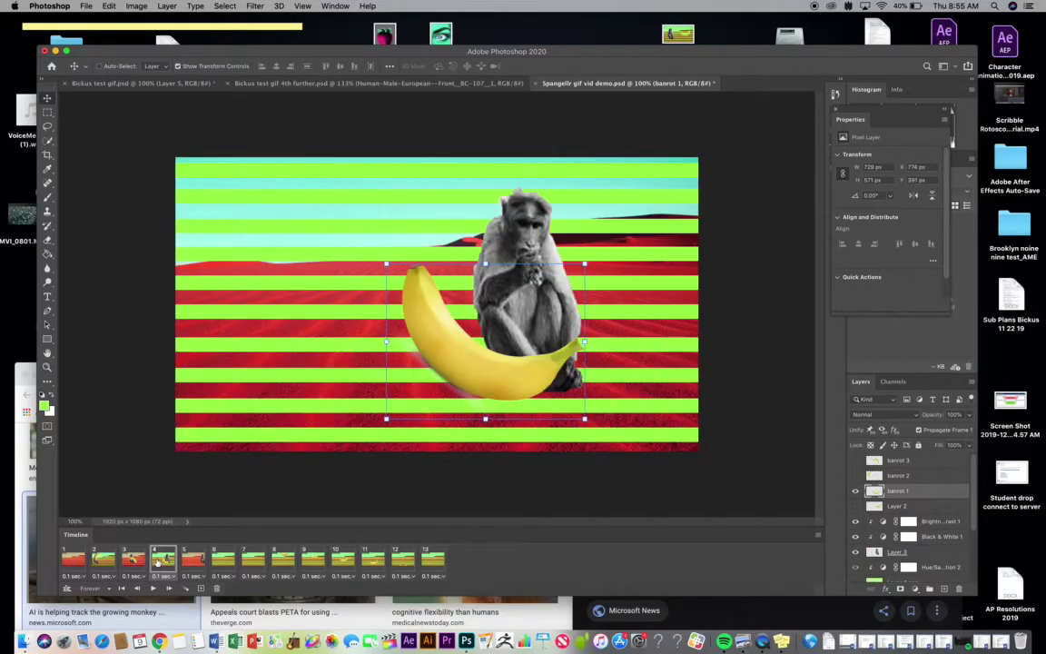
pyautogui.click(193, 561)
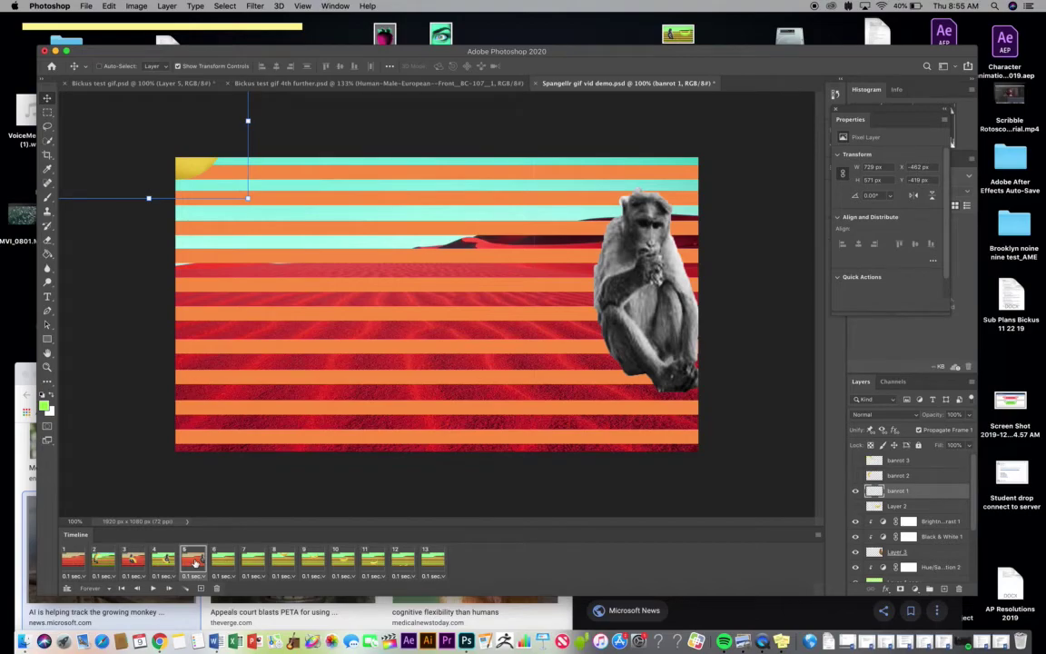
pyautogui.click(855, 475)
pyautogui.click(855, 490)
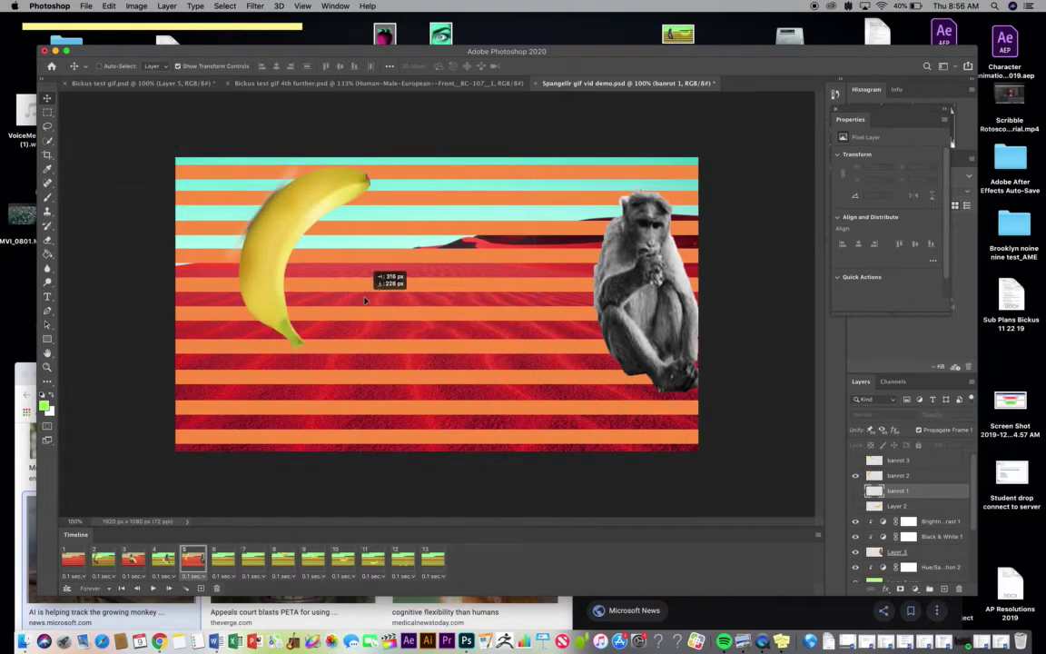
pyautogui.click(323, 210)
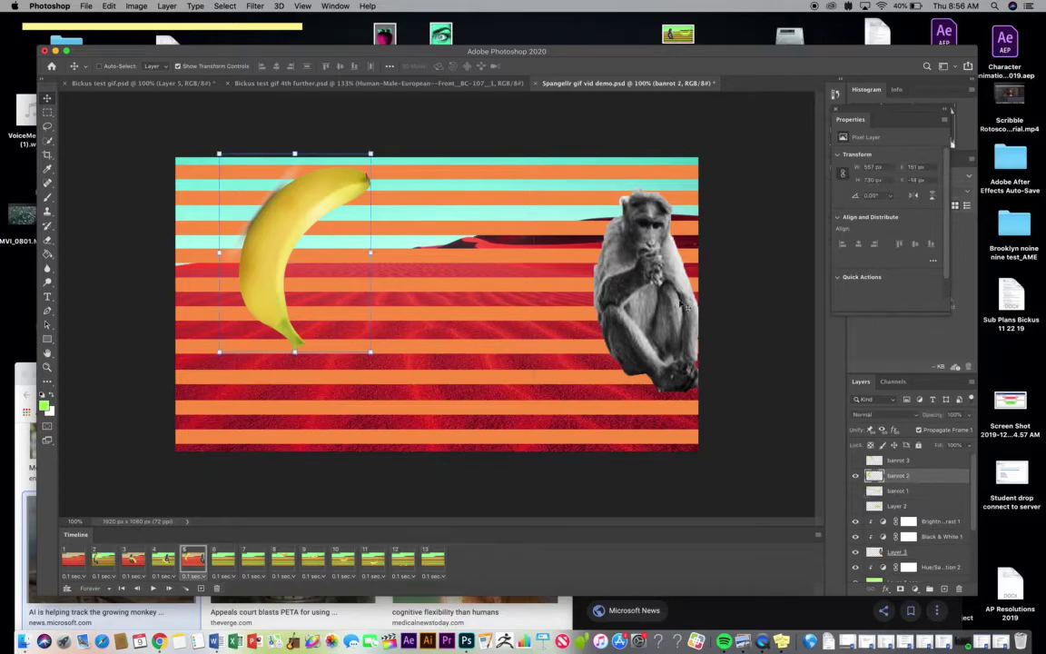
pyautogui.moveTo(322, 223); pyautogui.dragTo(592, 381)
# Step: Swap banrot 1 for banrot 3 in frame 6 and move it mostly off the canvas's lower-right corner, to about X 1588, Y 952 px
pyautogui.click(223, 559)
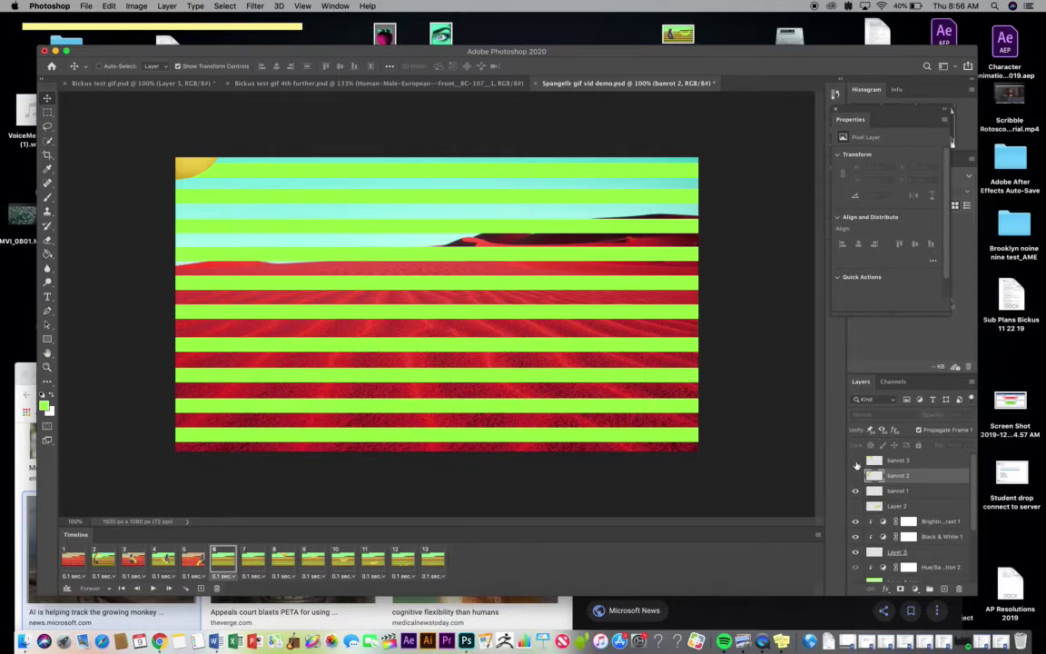
pyautogui.click(856, 461)
pyautogui.moveTo(385, 175); pyautogui.dragTo(401, 198)
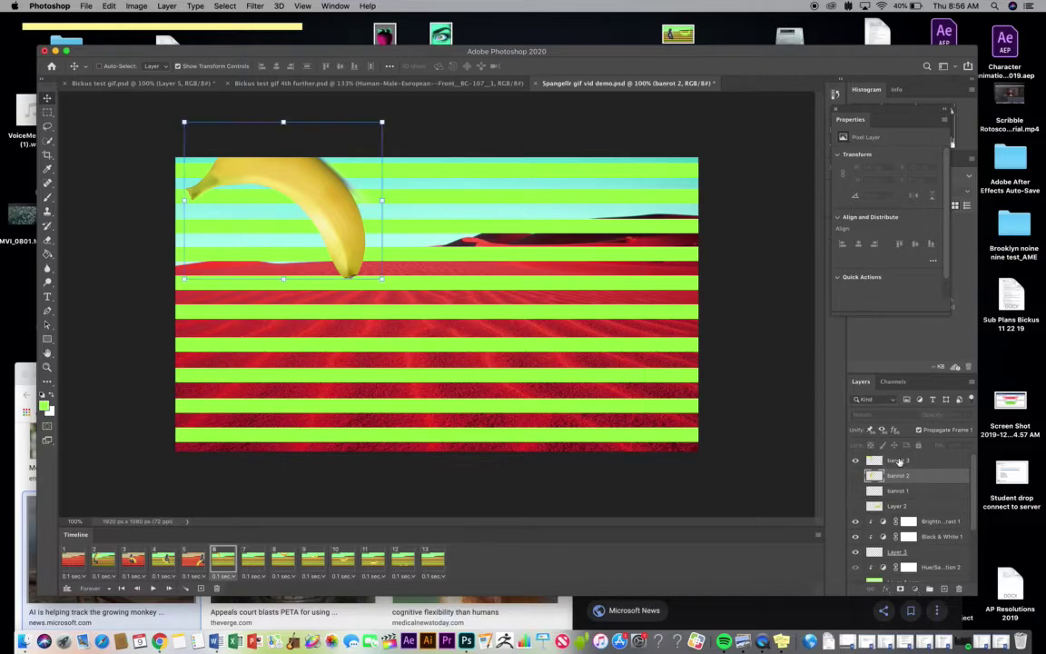
pyautogui.moveTo(401, 257); pyautogui.dragTo(731, 479)
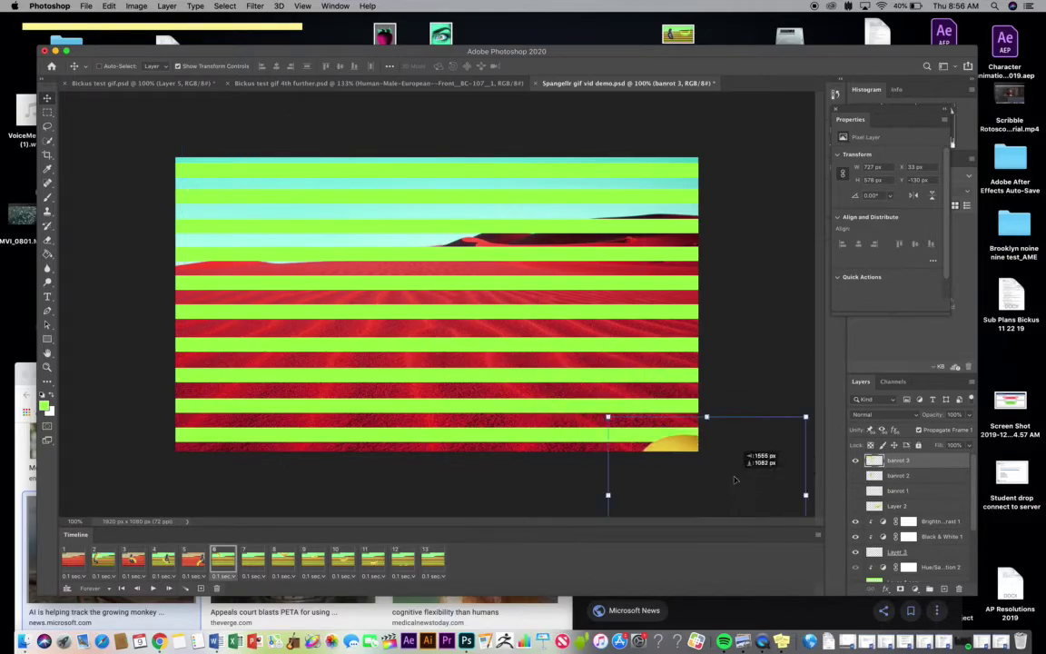
# Step: Play the animation to check the rotating banana across the frames
pyautogui.click(152, 588)
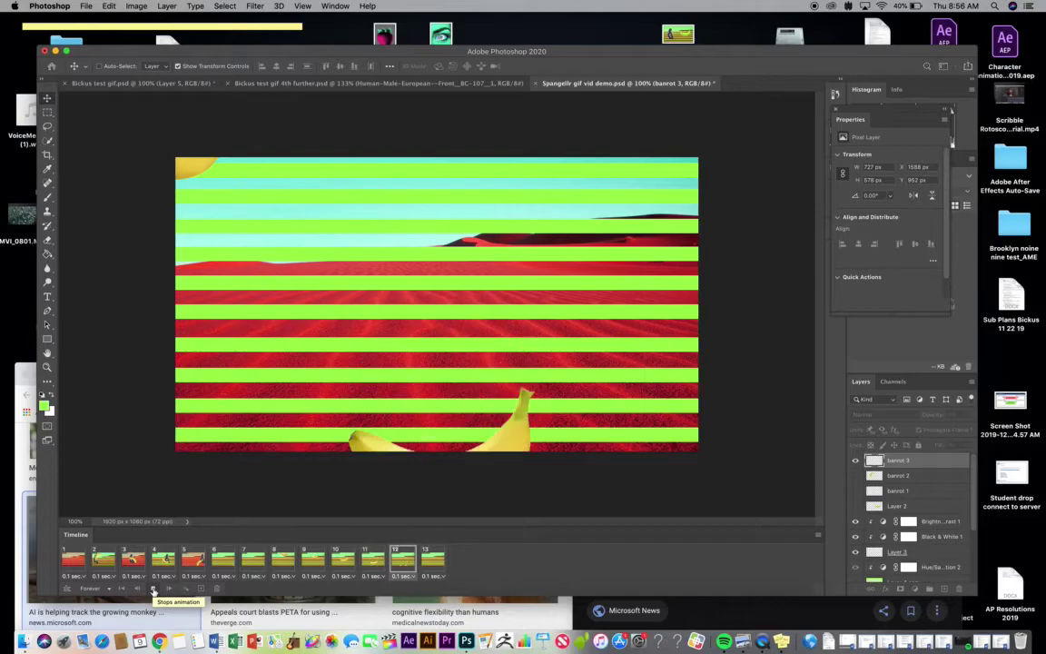
pyautogui.click(153, 589)
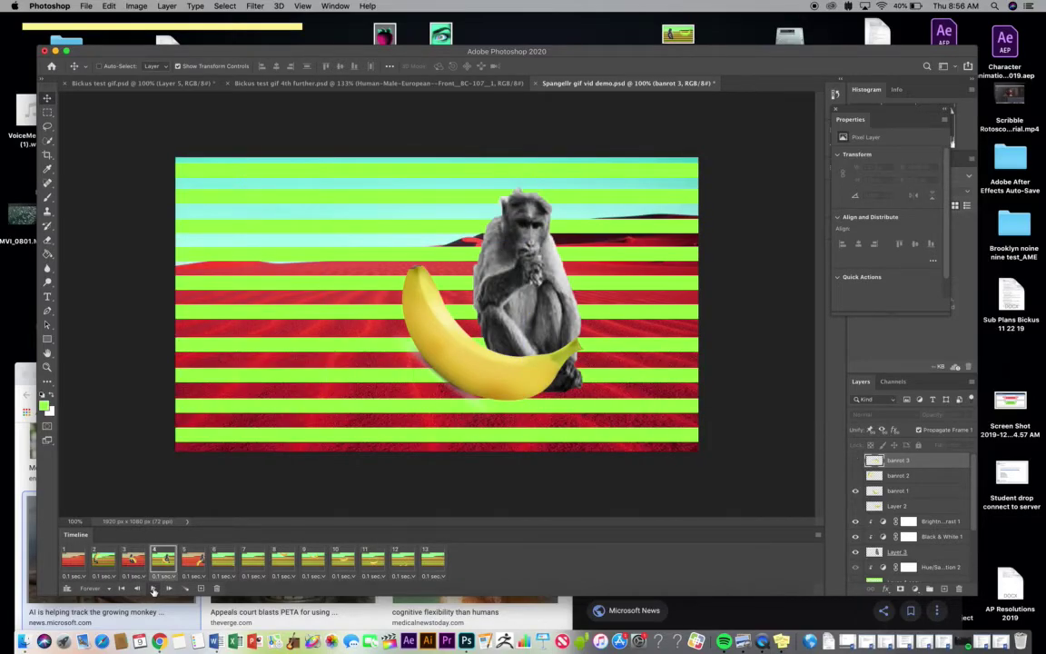
pyautogui.click(152, 589)
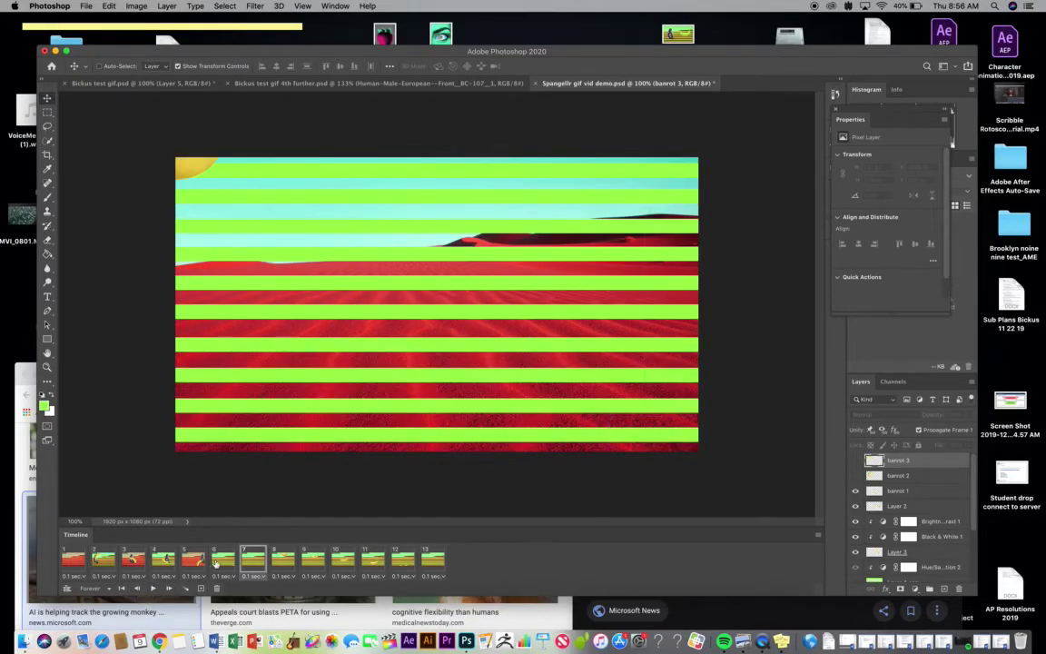
# Step: Hide the leftover banrot 1 banana in each of frames 7 through 13
pyautogui.click(216, 559)
pyautogui.click(266, 557)
pyautogui.click(282, 557)
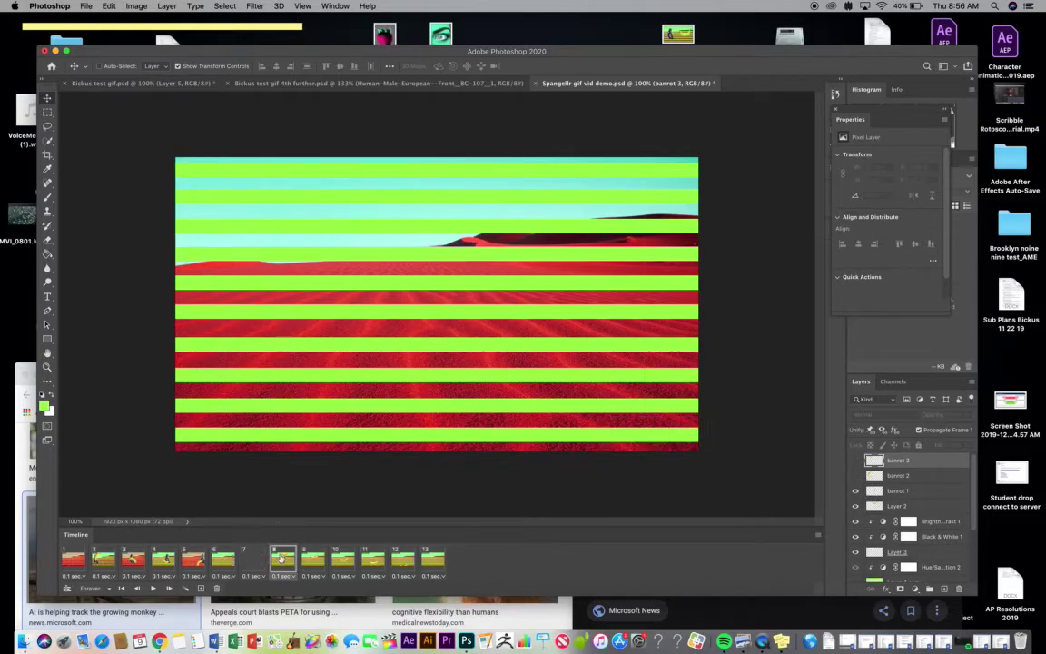
pyautogui.click(855, 491)
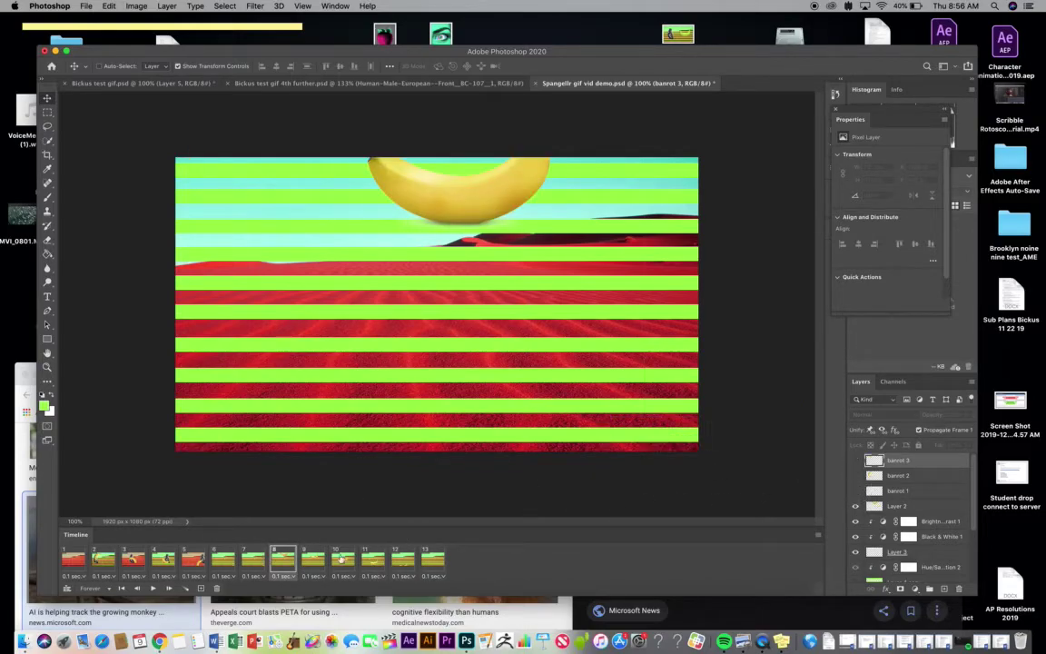
pyautogui.click(312, 558)
pyautogui.click(853, 493)
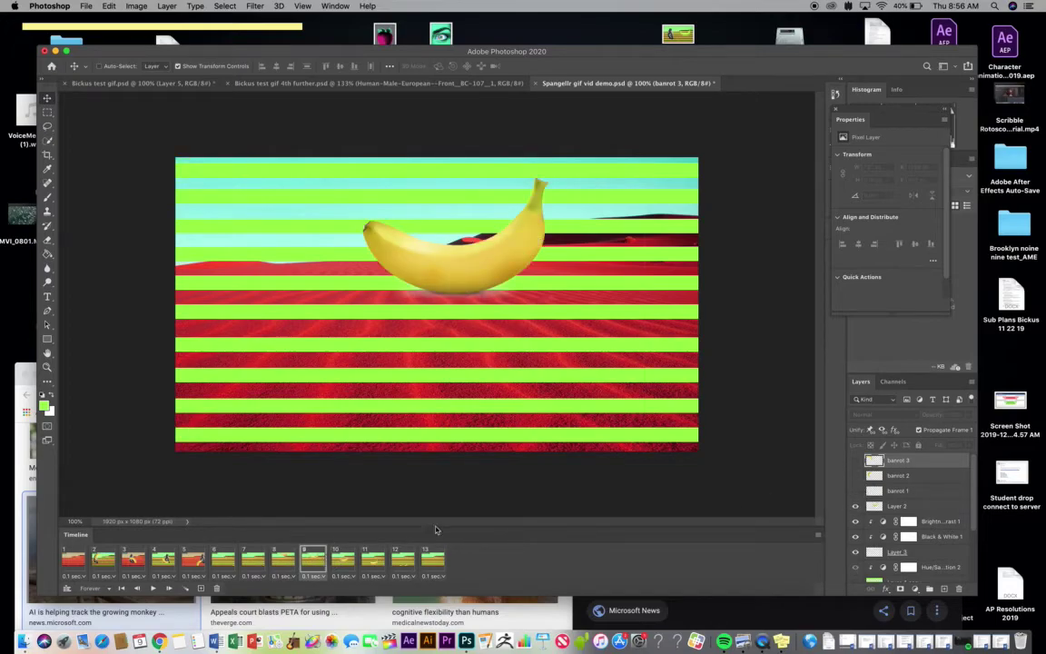
pyautogui.click(339, 558)
pyautogui.click(856, 493)
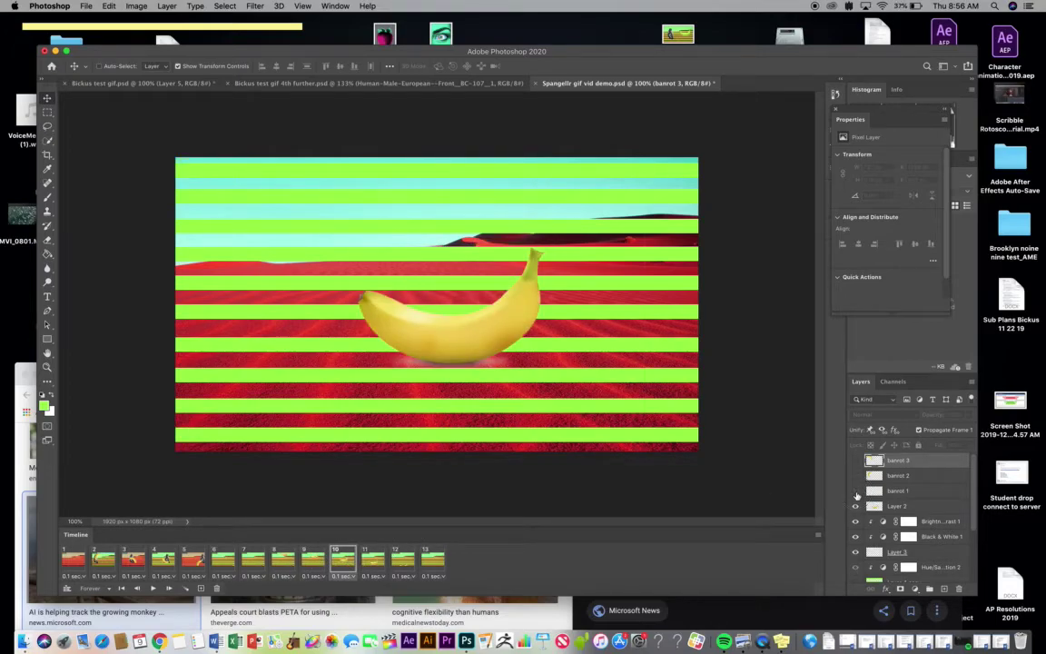
pyautogui.click(376, 560)
pyautogui.click(855, 492)
pyautogui.click(403, 559)
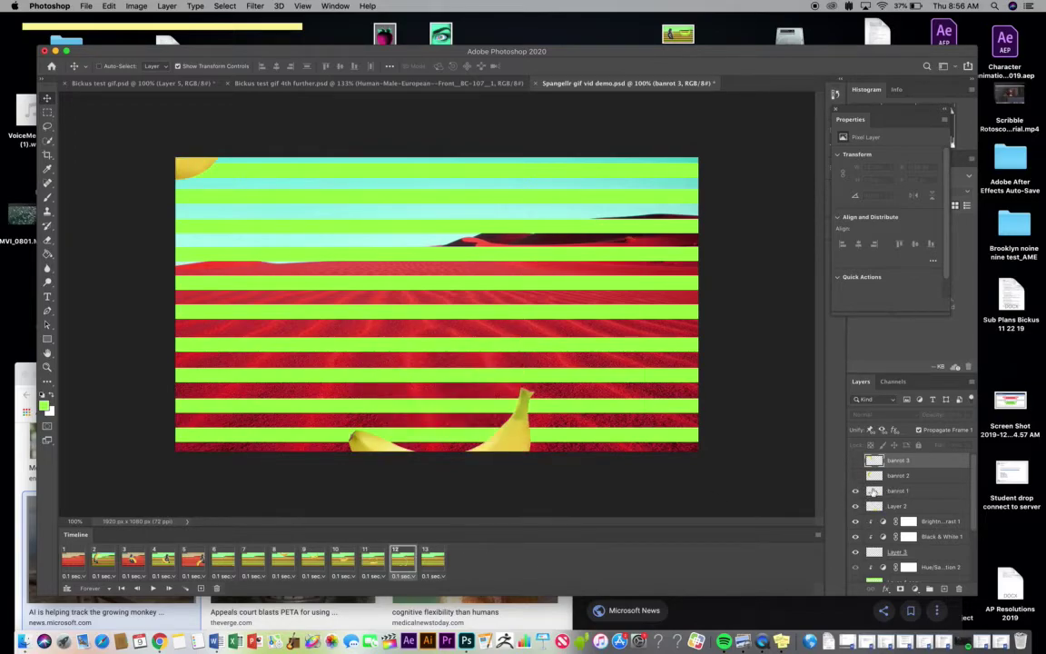
pyautogui.click(432, 558)
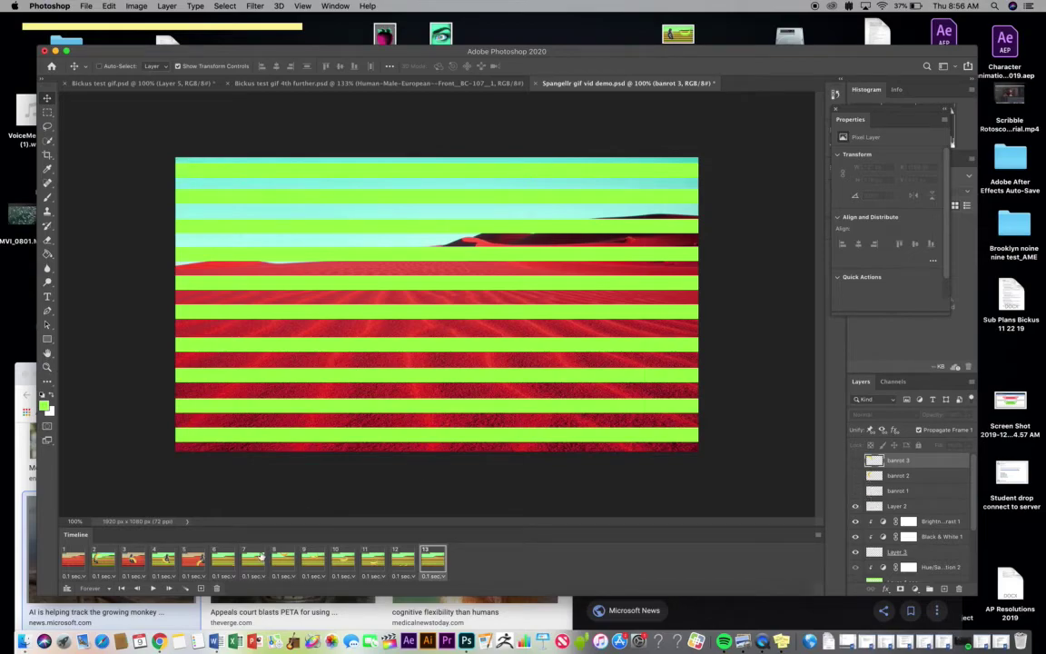
# Step: Replace the green stripes with the orange ones in frames 7 and 9 by showing Layer 4 copy and hiding Layer 4
pyautogui.click(253, 558)
pyautogui.scroll(-3, 857, 563)
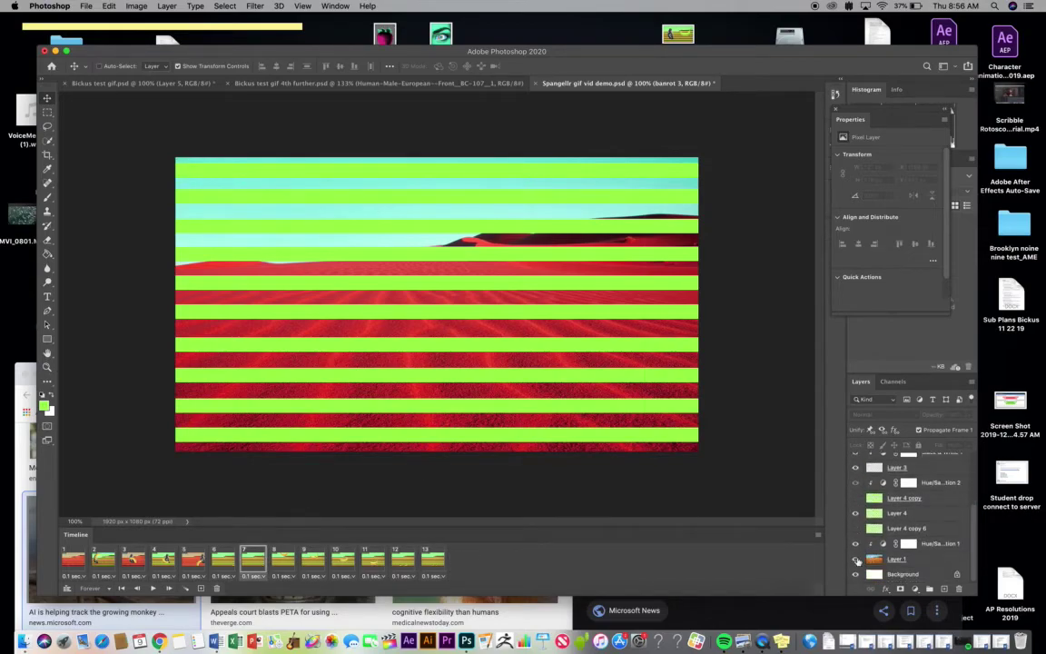
pyautogui.click(854, 498)
pyautogui.click(855, 514)
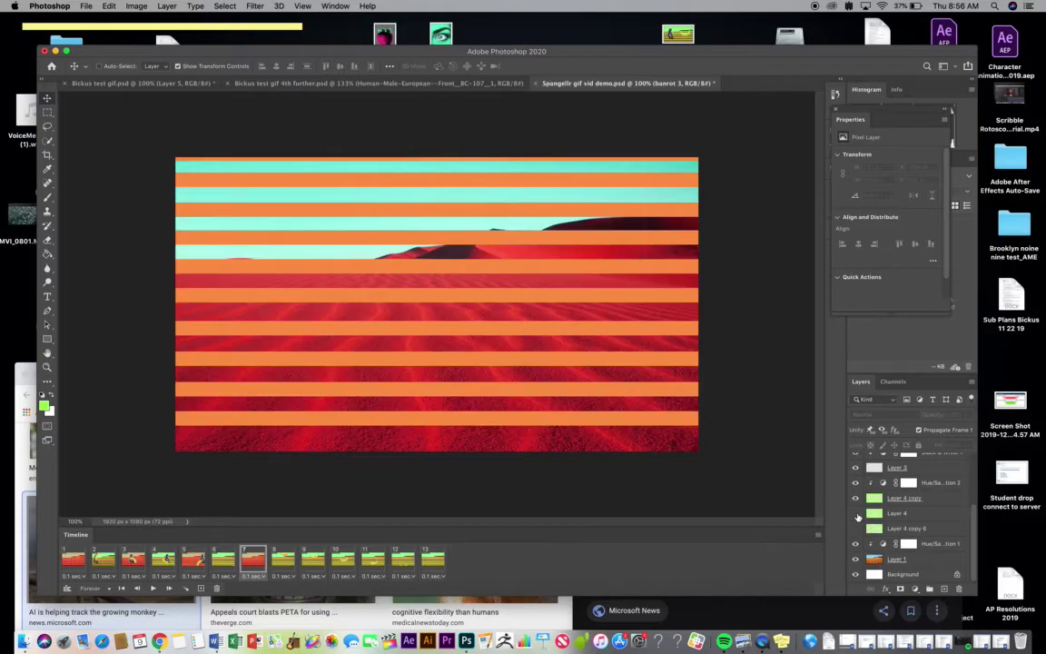
pyautogui.click(316, 559)
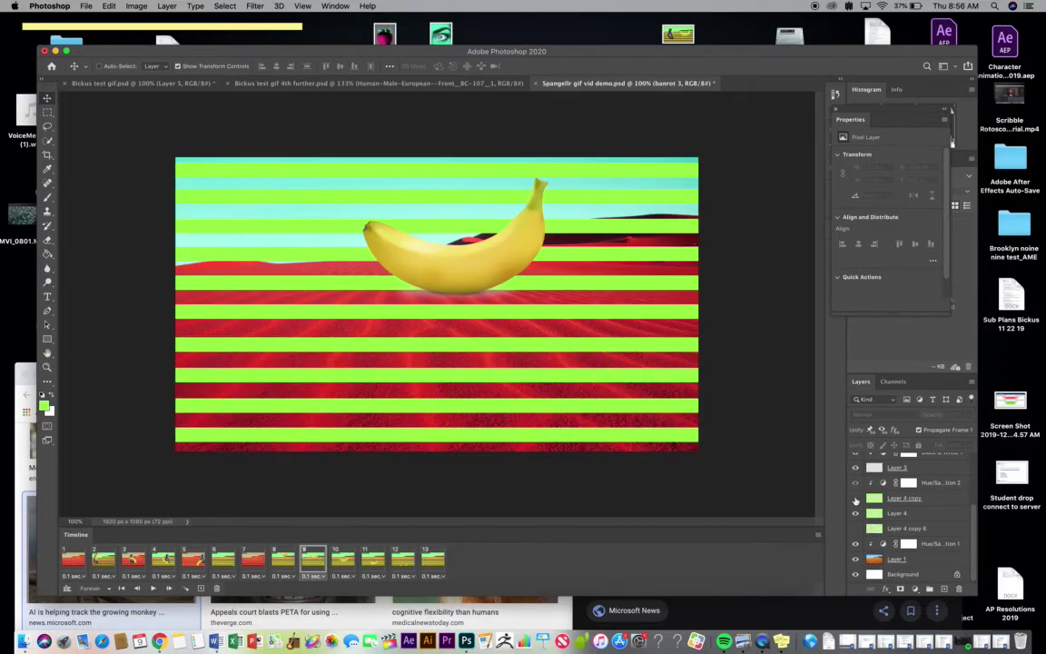
pyautogui.click(855, 500)
pyautogui.click(856, 513)
# Step: Show Layer 4 copy and hide Layer 4 in frames 11 and 13 to give them orange stripes
pyautogui.click(370, 559)
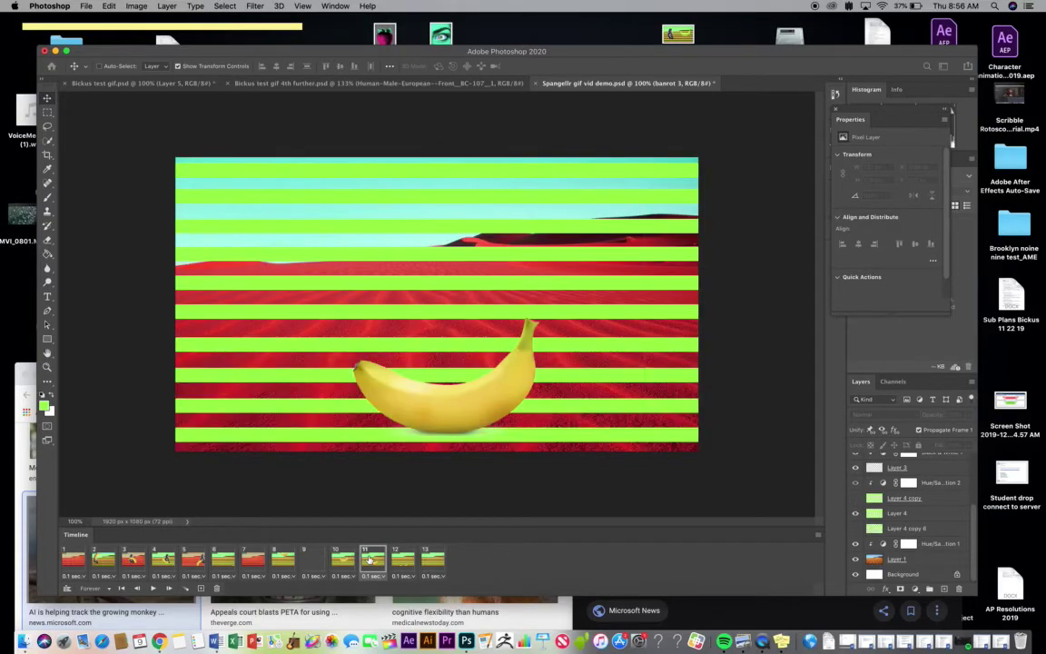
pyautogui.click(856, 499)
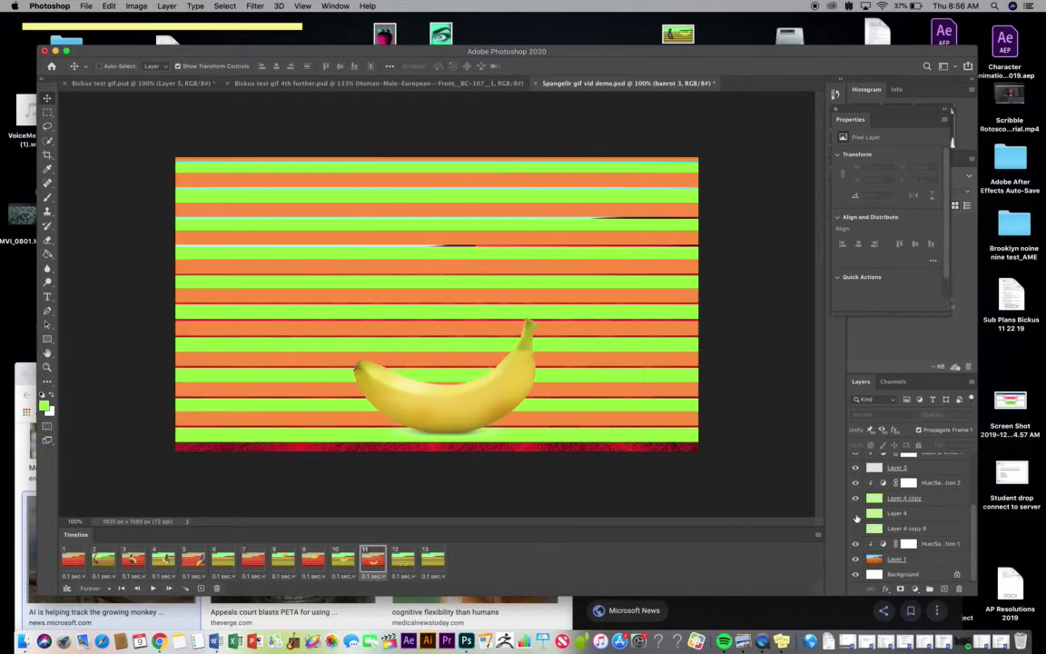
pyautogui.click(856, 516)
pyautogui.click(431, 563)
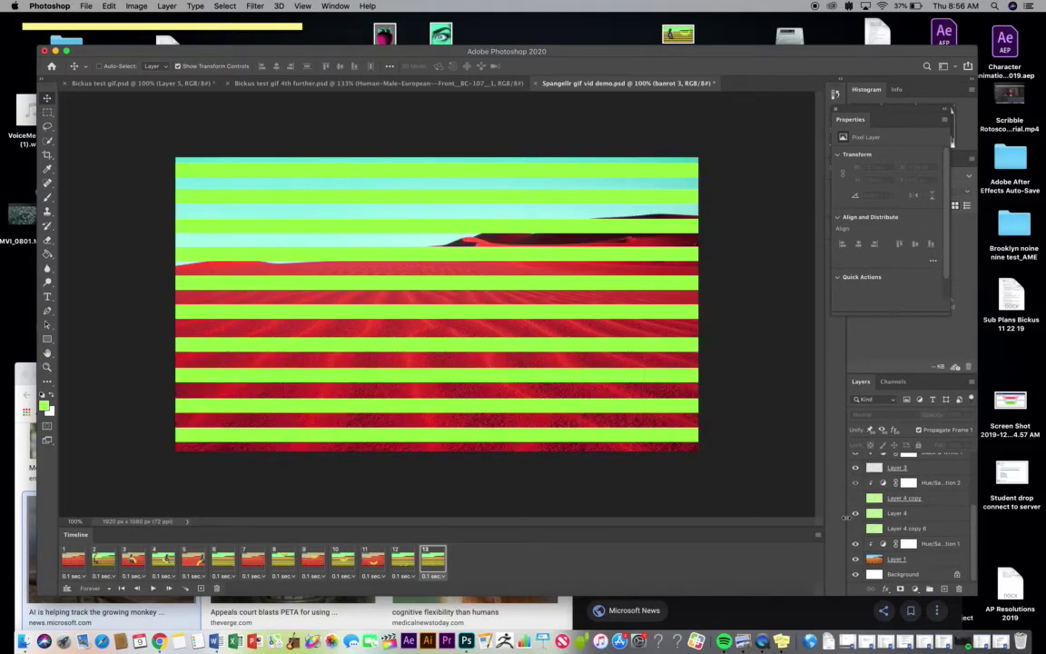
pyautogui.click(856, 498)
pyautogui.click(856, 514)
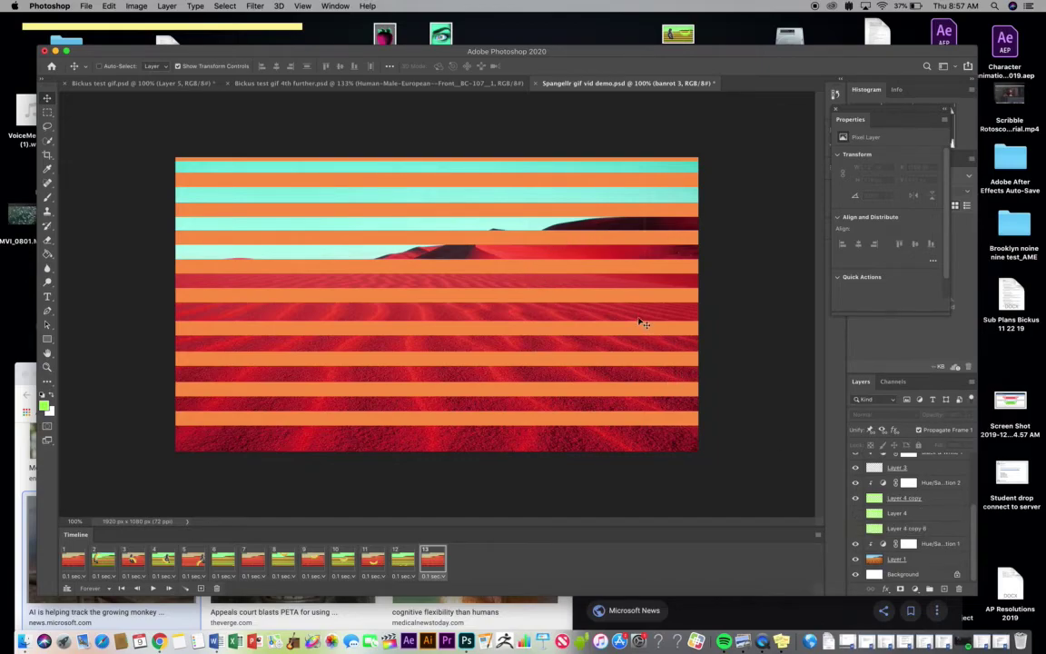
# Step: Set Layer 4 copy's blend mode to Color Dodge in frame 13, keeping its opacity at 100%
pyautogui.click(908, 498)
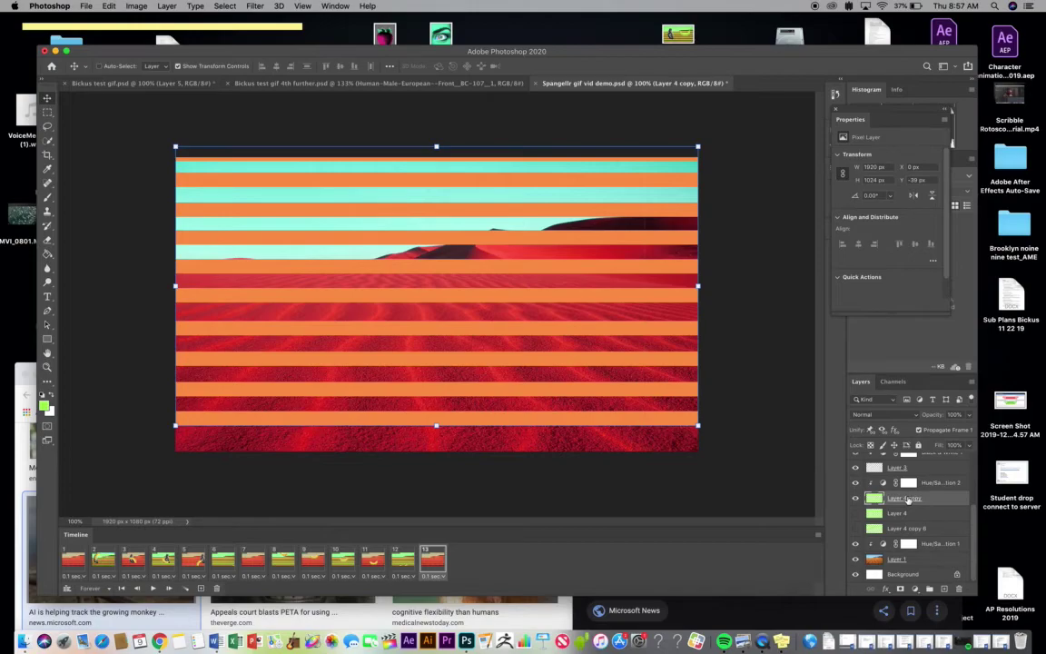
pyautogui.click(968, 415)
pyautogui.moveTo(963, 428); pyautogui.dragTo(995, 434)
pyautogui.click(913, 416)
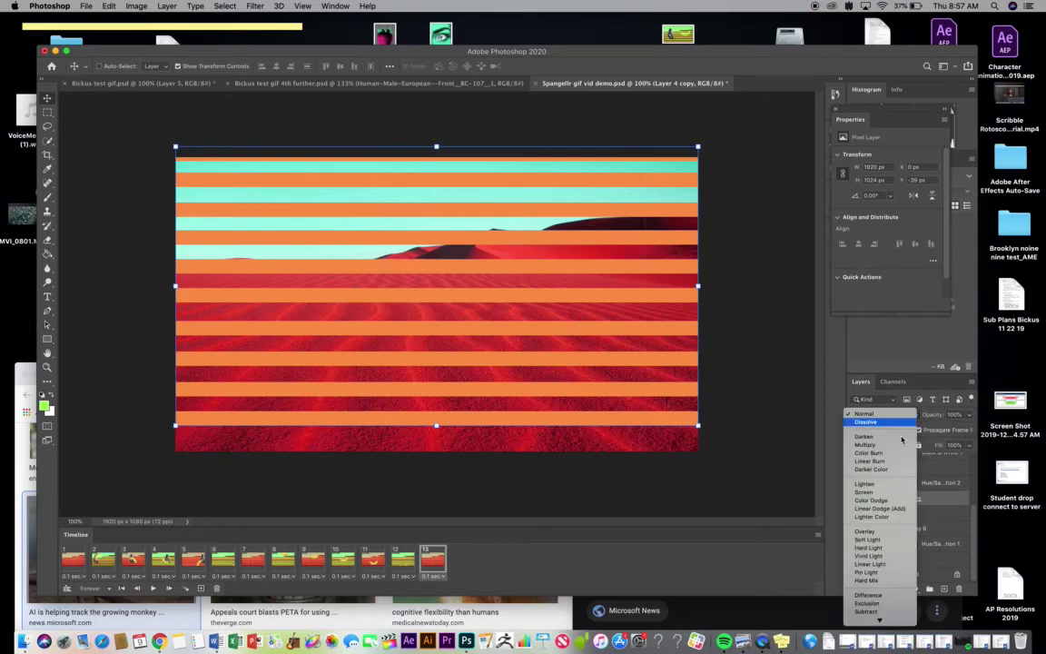
pyautogui.click(882, 501)
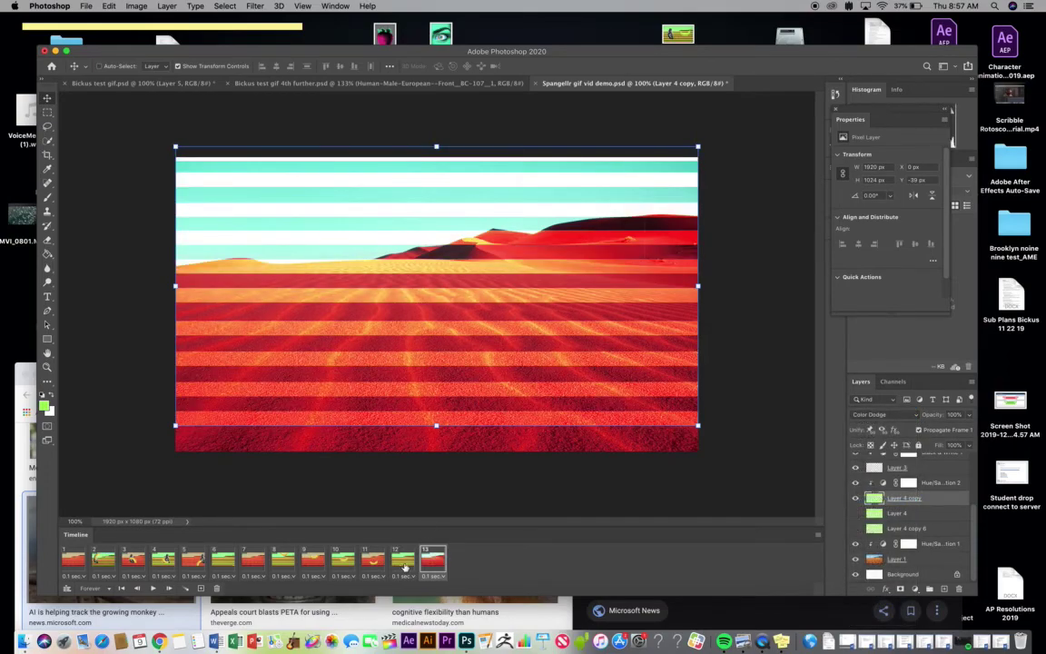
# Step: Set Layer 4's blend mode to Vivid Light in frame 12
pyautogui.click(401, 559)
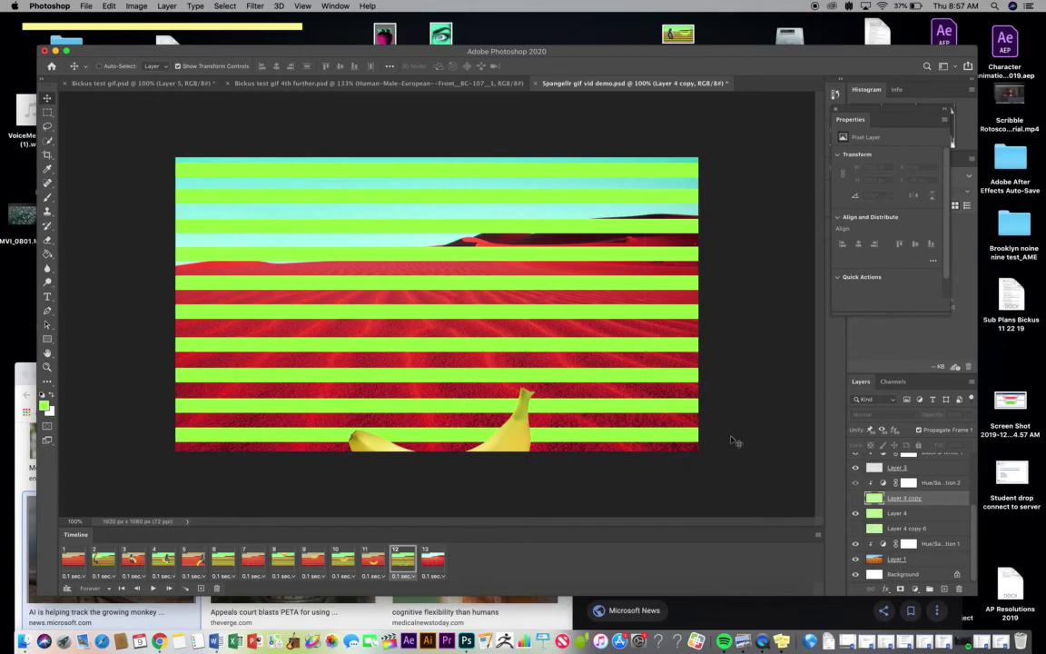
pyautogui.click(902, 515)
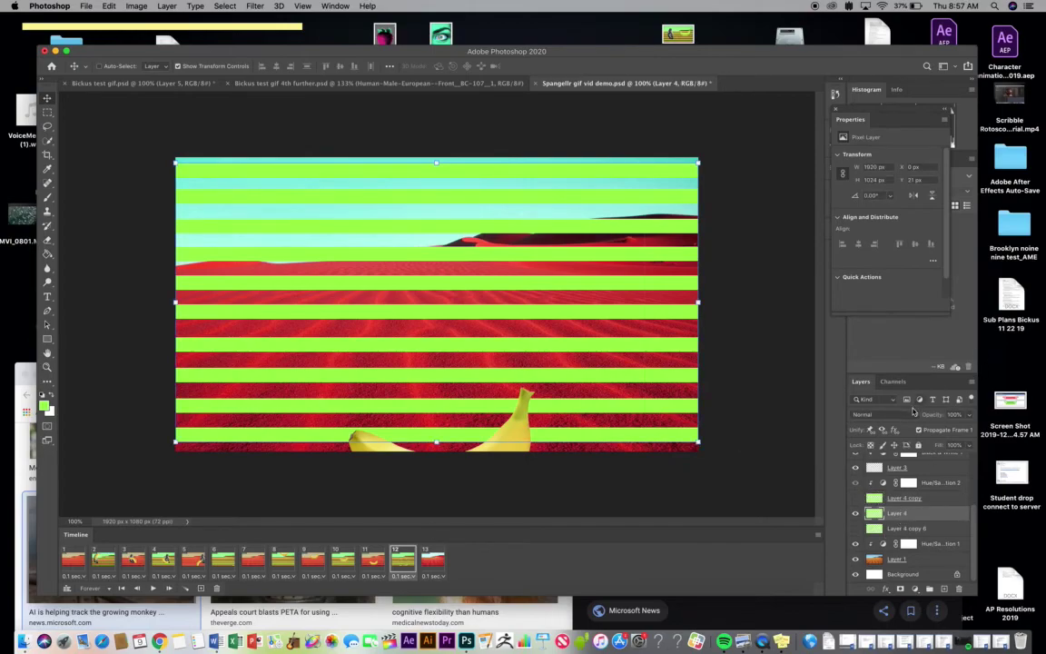
pyautogui.click(917, 415)
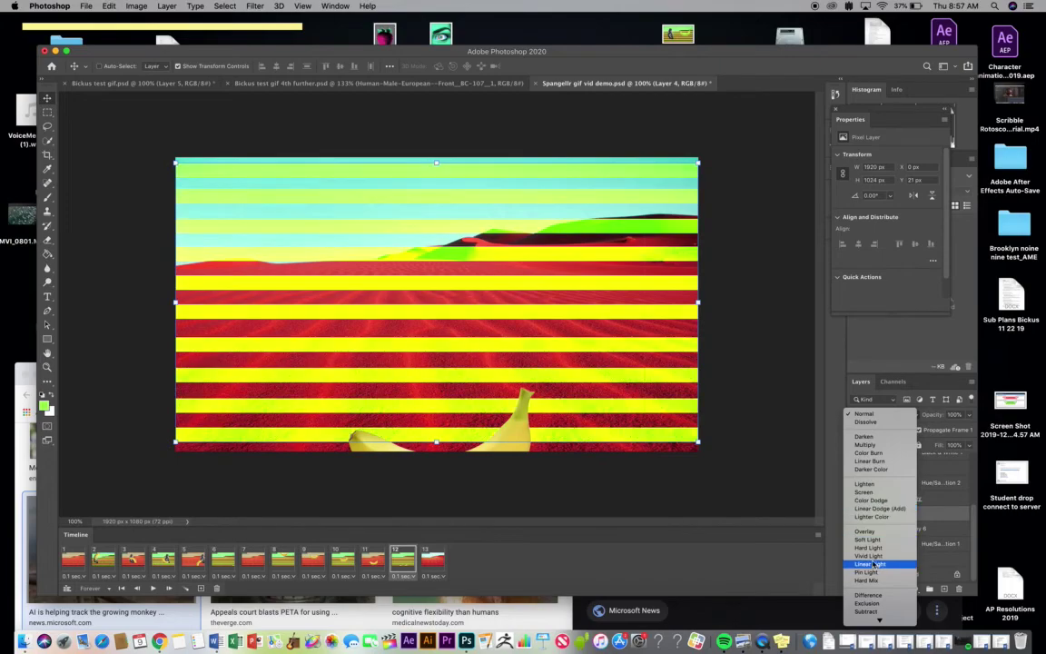
pyautogui.click(876, 557)
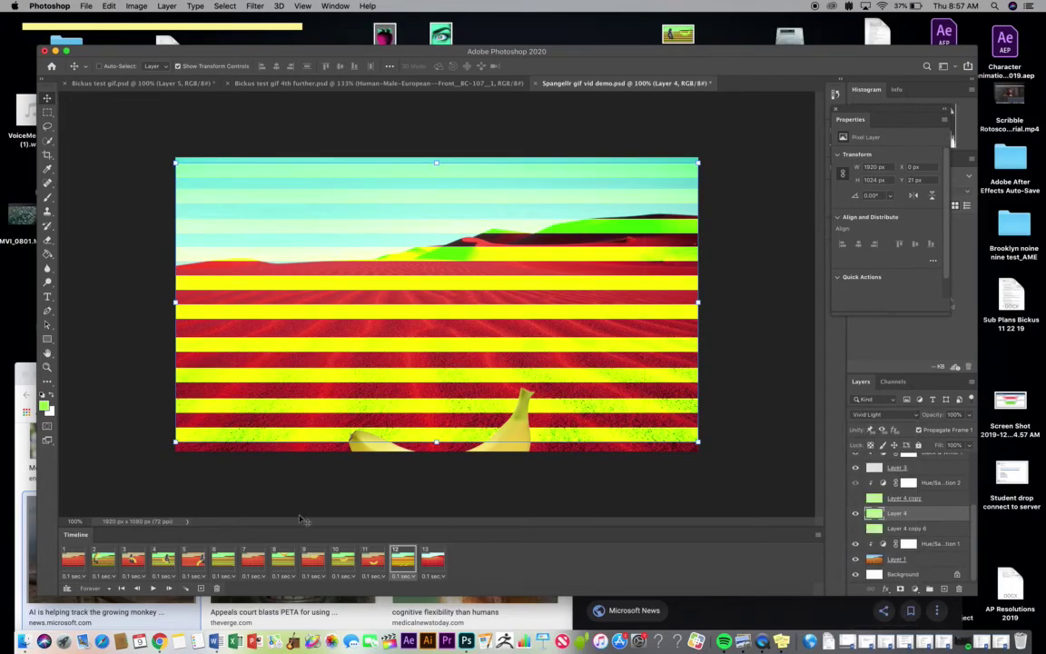
# Step: Play back the loop to review the alternating stripes and the blend-mode changes, stopping on frame 4
pyautogui.click(153, 588)
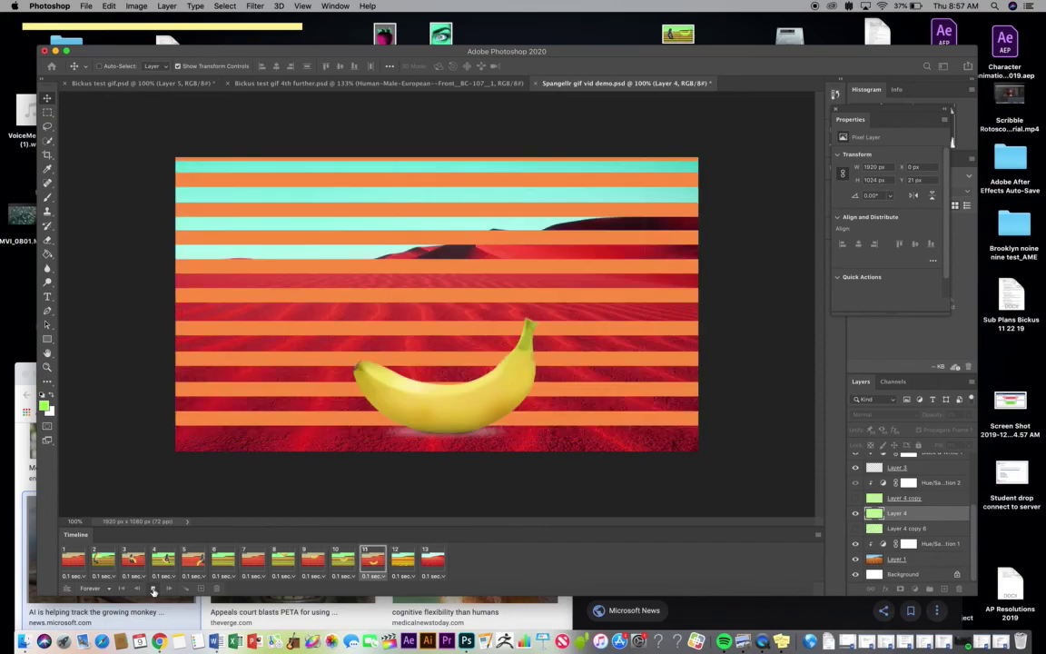
pyautogui.click(153, 589)
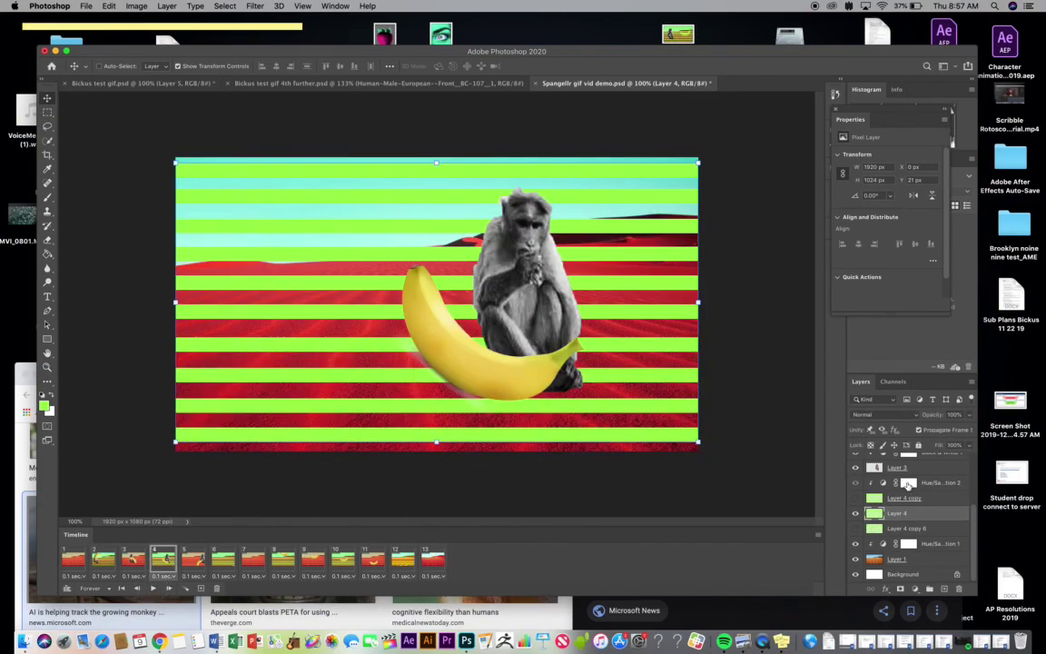
pyautogui.scroll(3, 906, 487)
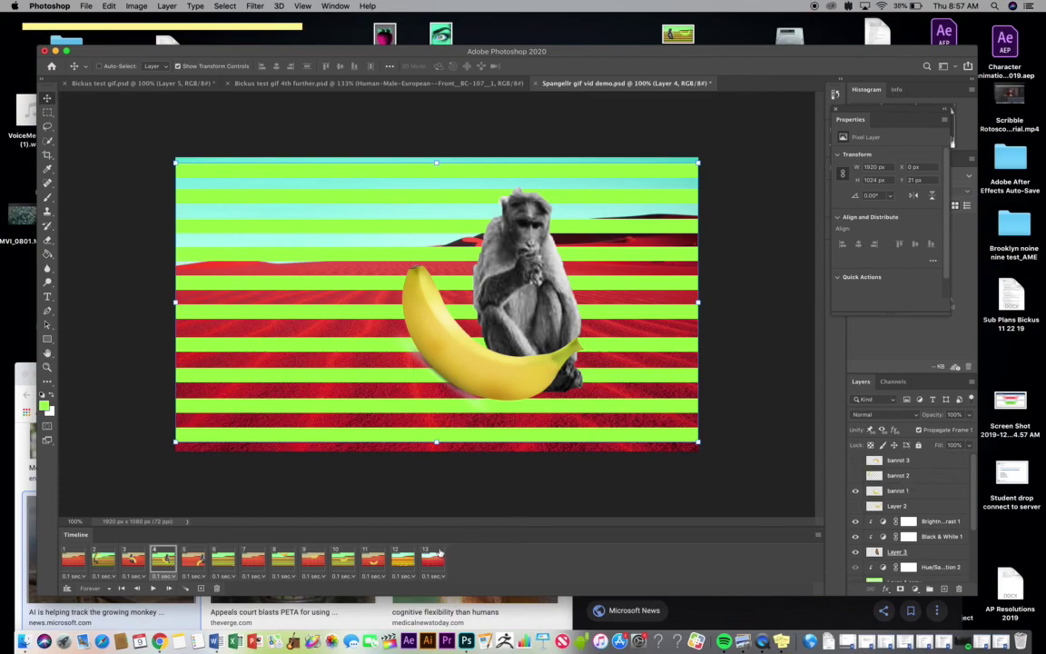